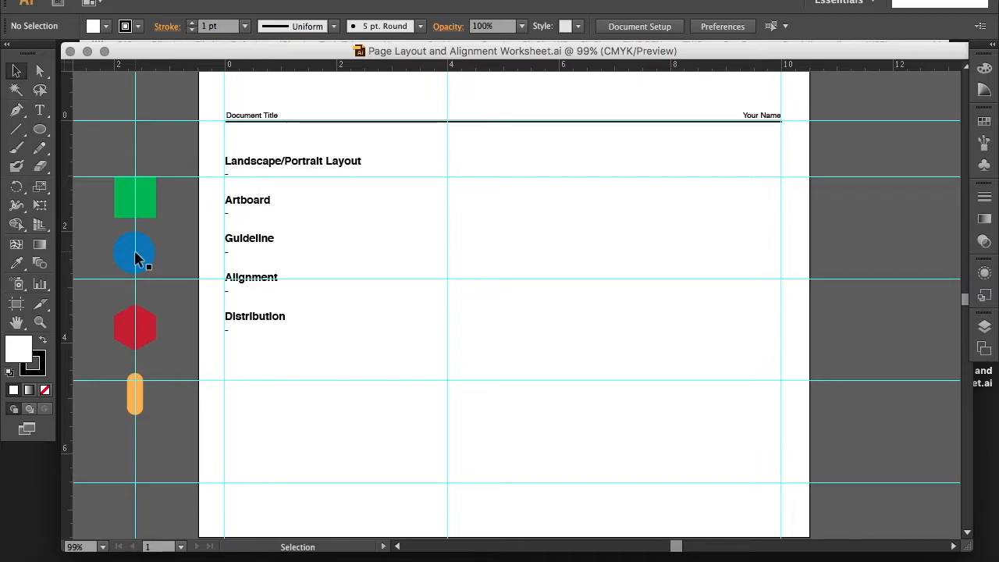
Step: Replace the Document Title placeholder in the page header with "Page Layout and Alignment Worksheet"
left_click(39, 322)
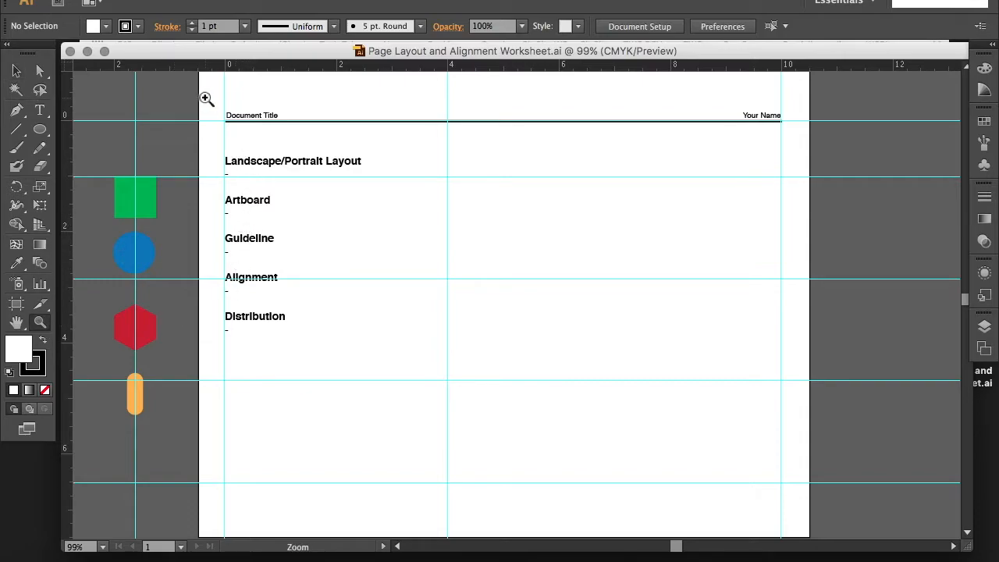
left_click_drag(204, 97, 350, 140)
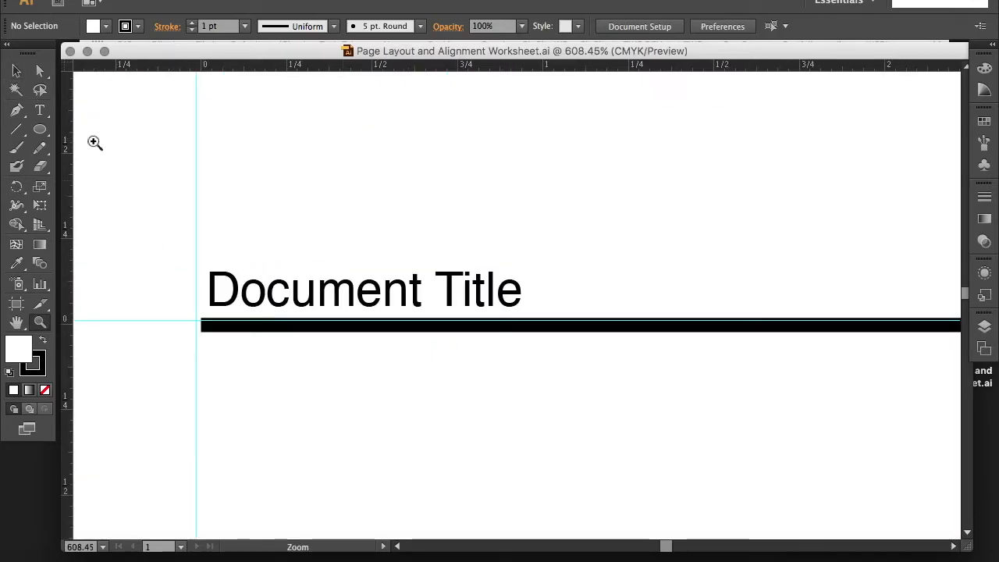
left_click(17, 70)
double_click(297, 284)
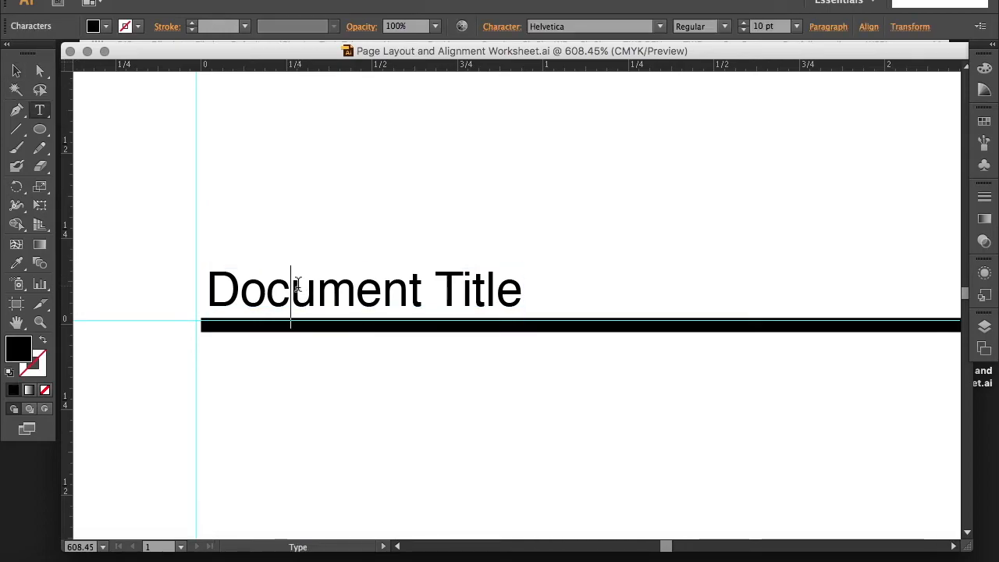
key("super+a")
type("Pa")
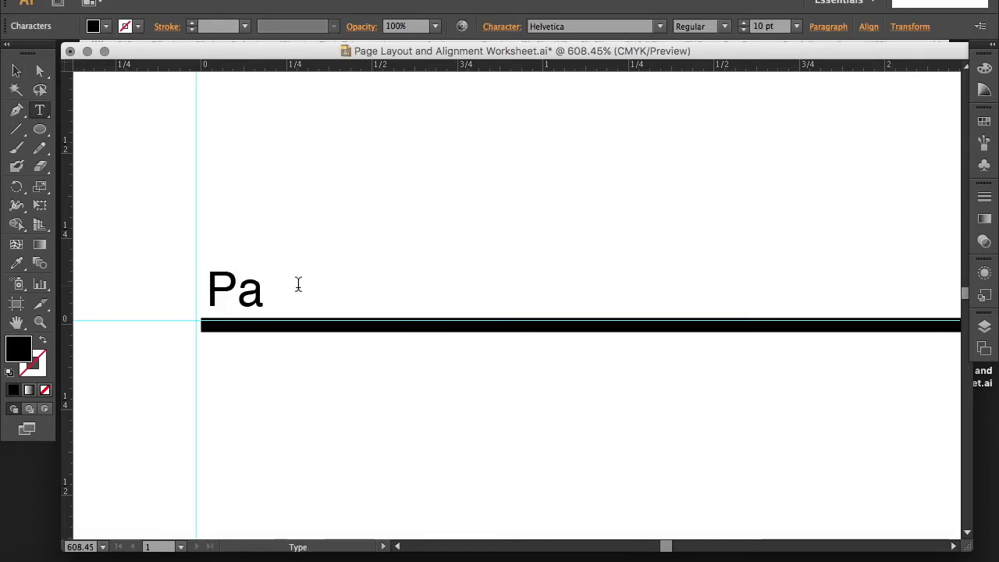
type("ge La")
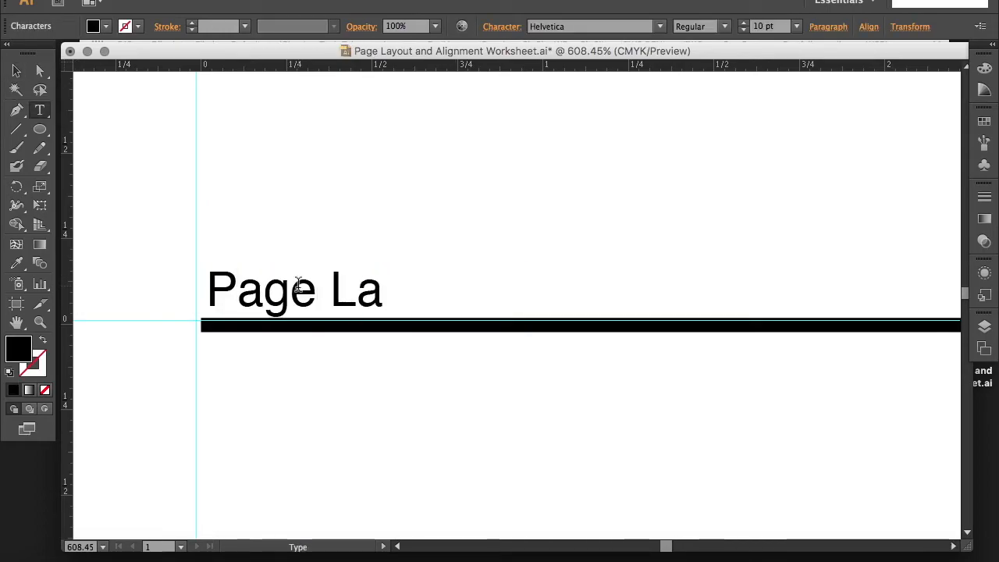
type("yout and lai")
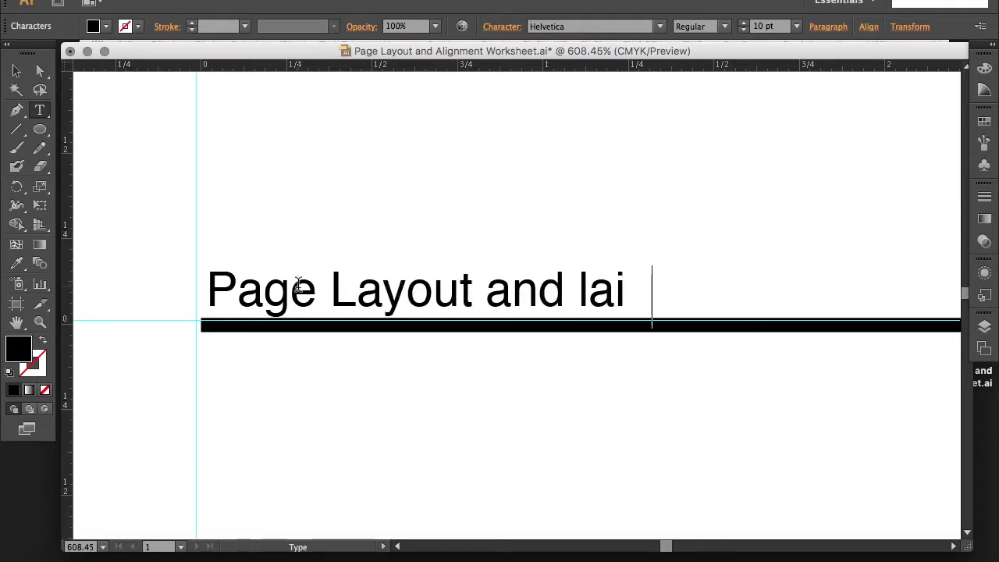
type("gnment")
key("BackSpace")
key("BackSpace")
key("BackSpace")
key("BackSpace")
key("BackSpace")
key("BackSpace")
key("BackSpace")
key("BackSpace")
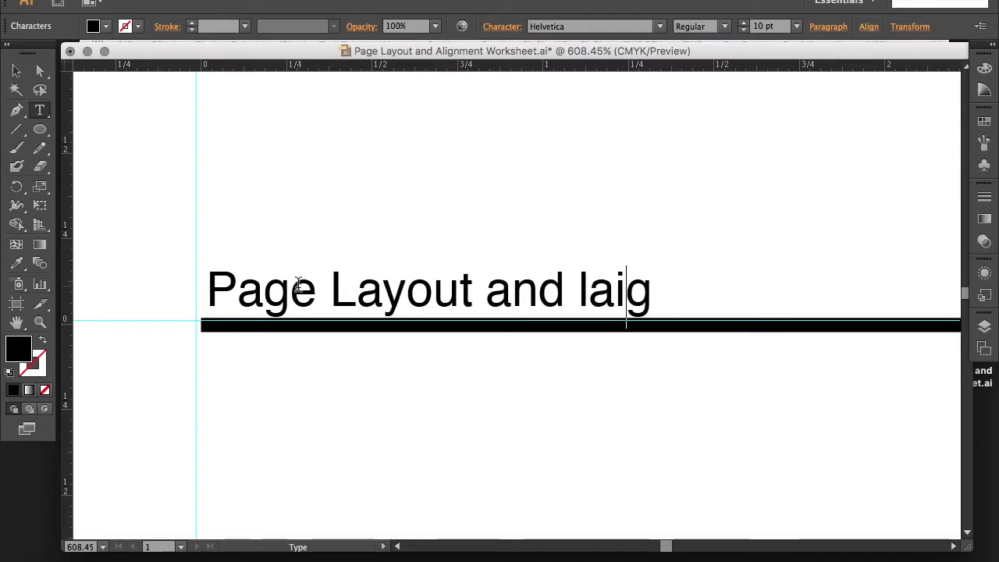
key("BackSpace")
type("Alignm")
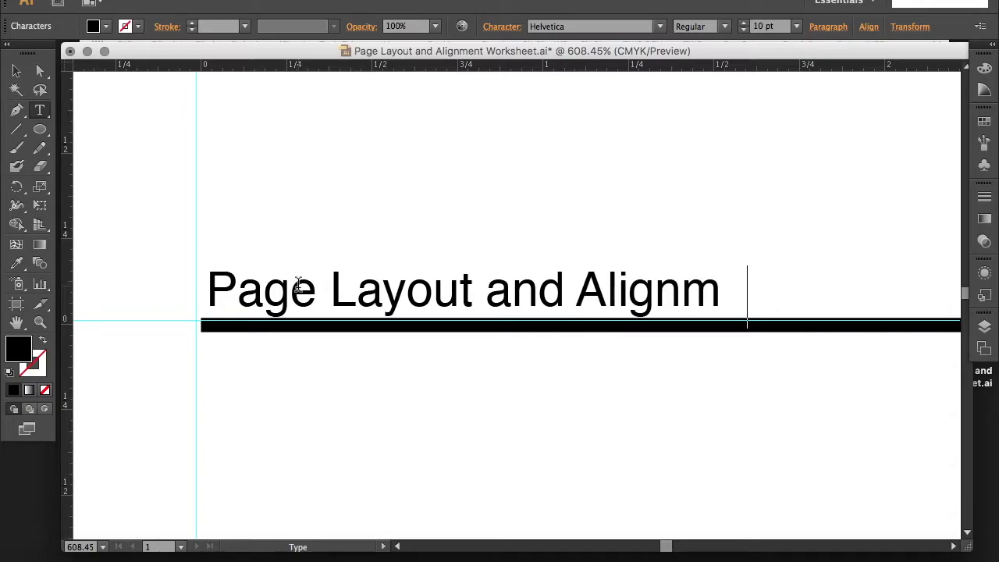
type("ent Worksheet")
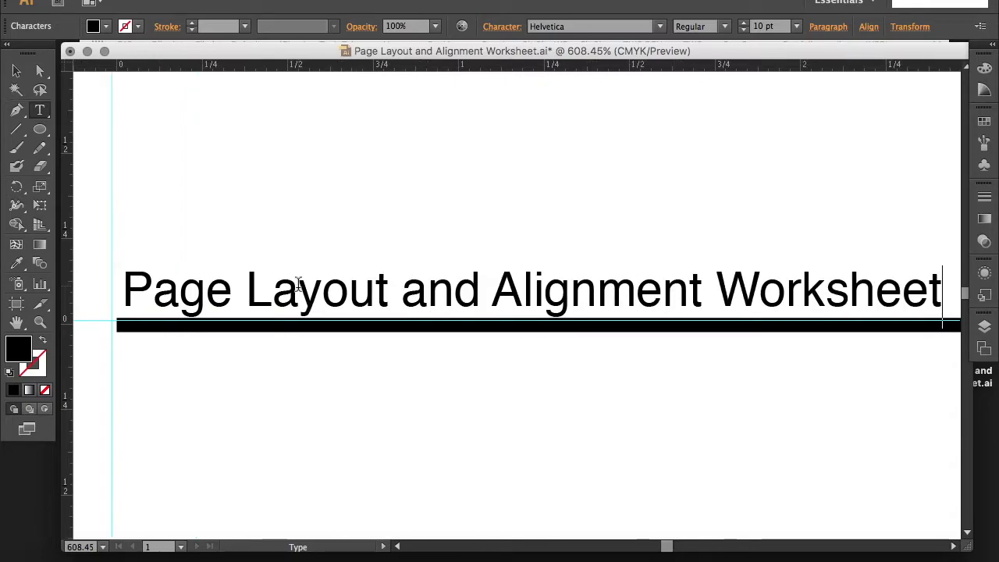
left_click(331, 217)
left_click(16, 70)
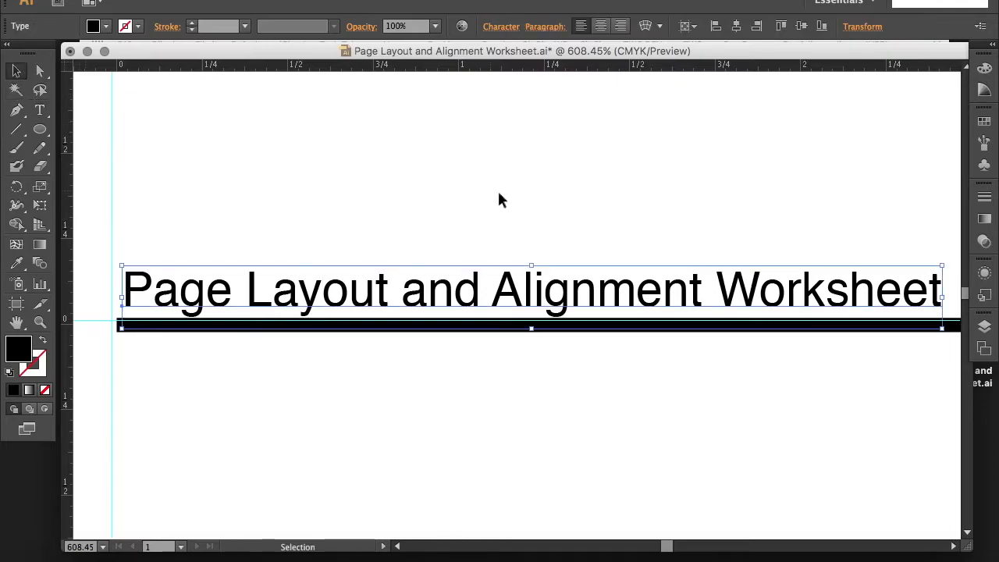
Step: Replace the Your Name placeholder at the other end of the page header with the author's full name
left_click_drag(677, 184, 303, 194)
left_click_drag(573, 201, 184, 186)
left_click_drag(651, 196, 227, 205)
left_click_drag(770, 223, 332, 232)
left_click_drag(869, 241, 473, 232)
left_click_drag(720, 248, 326, 222)
left_click_drag(646, 233, 456, 177)
double_click(427, 283)
key("super+a")
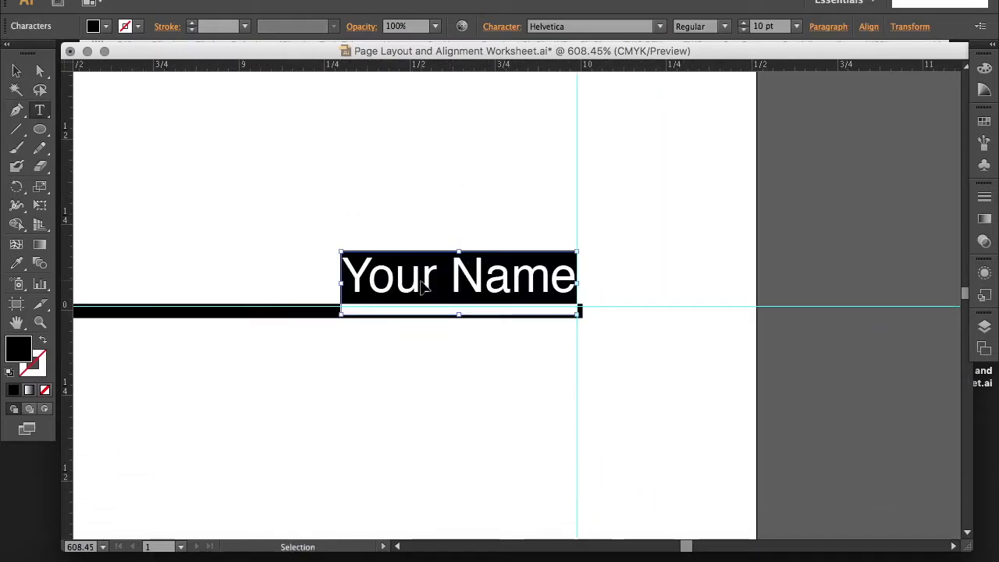
type("Scott")
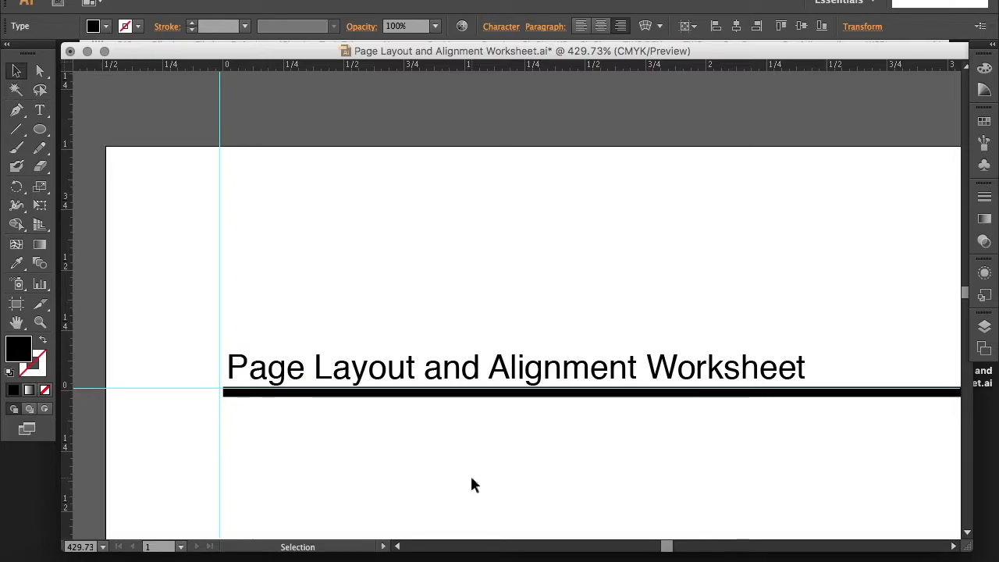
Step: Toggle the document rulers off and on repeatedly, leaving them shown
key("a")
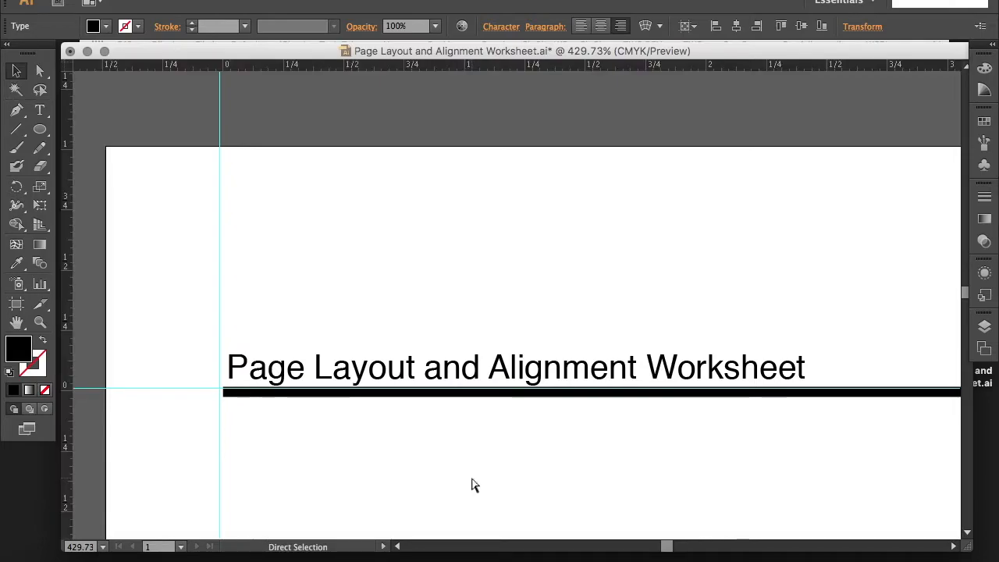
key("super+r")
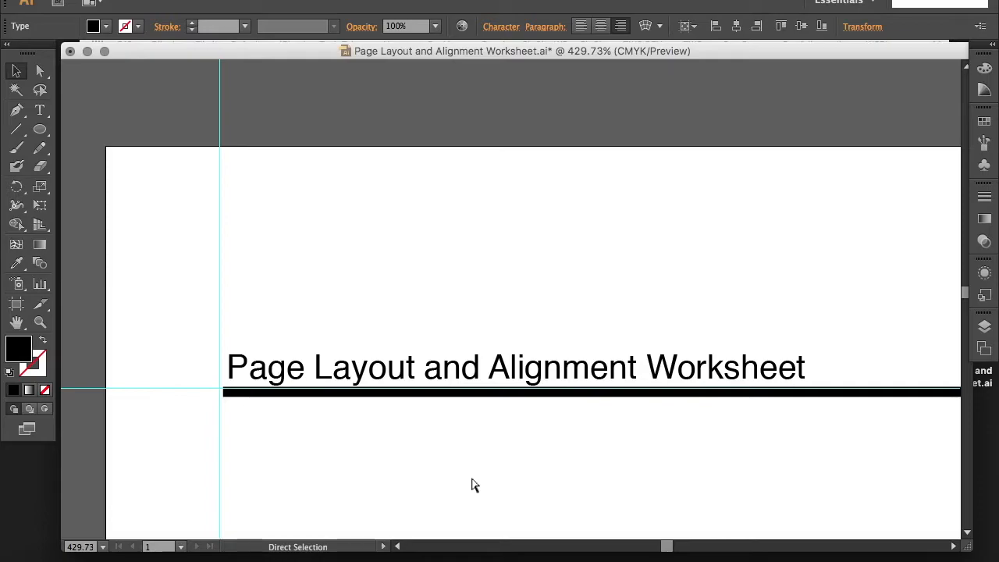
key("super+r")
key("super+r")
key("super+r")
key("super+r")
key("super+r")
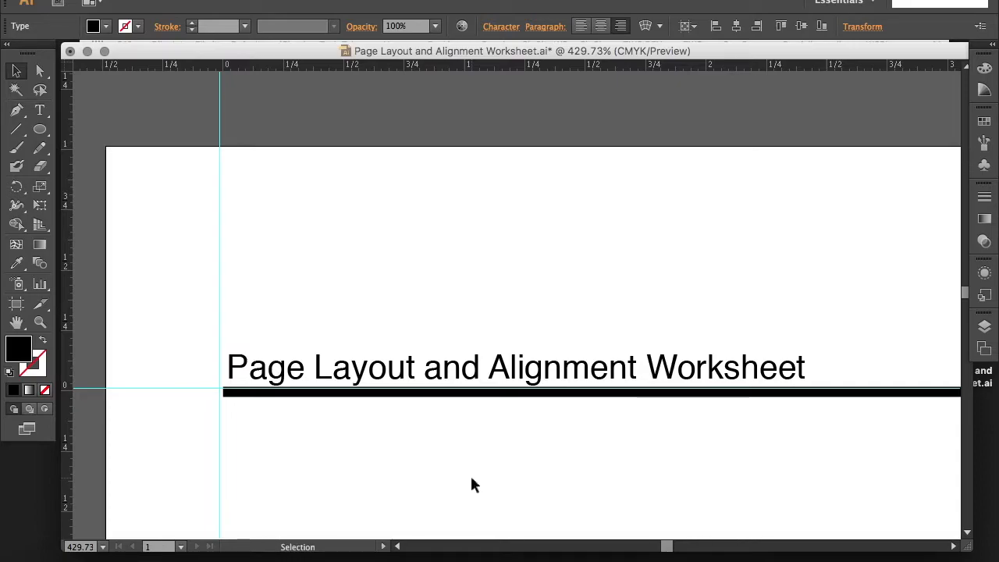
scroll(472, 485, "left", 5)
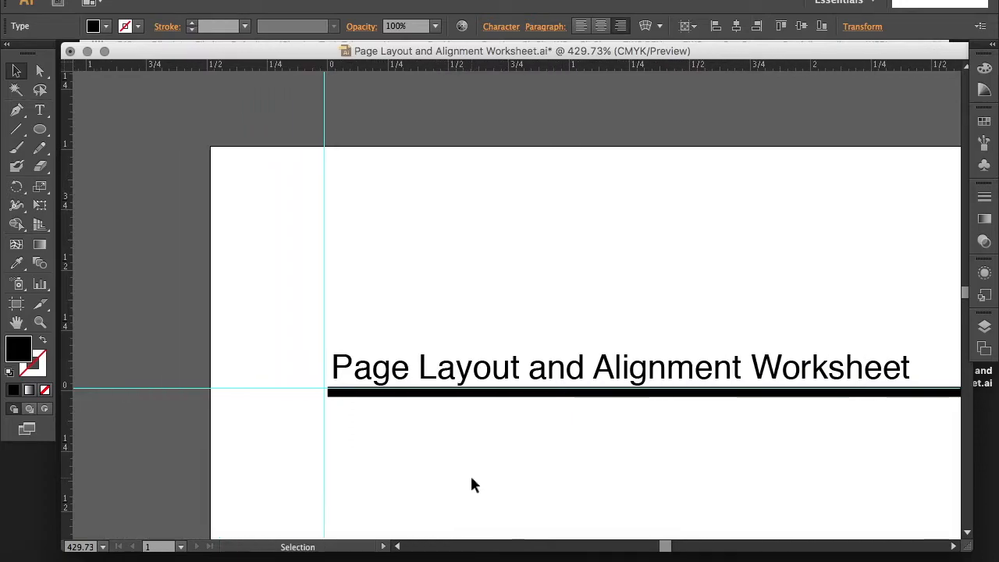
scroll(472, 485, "down", 3)
scroll(472, 484, "left", 2)
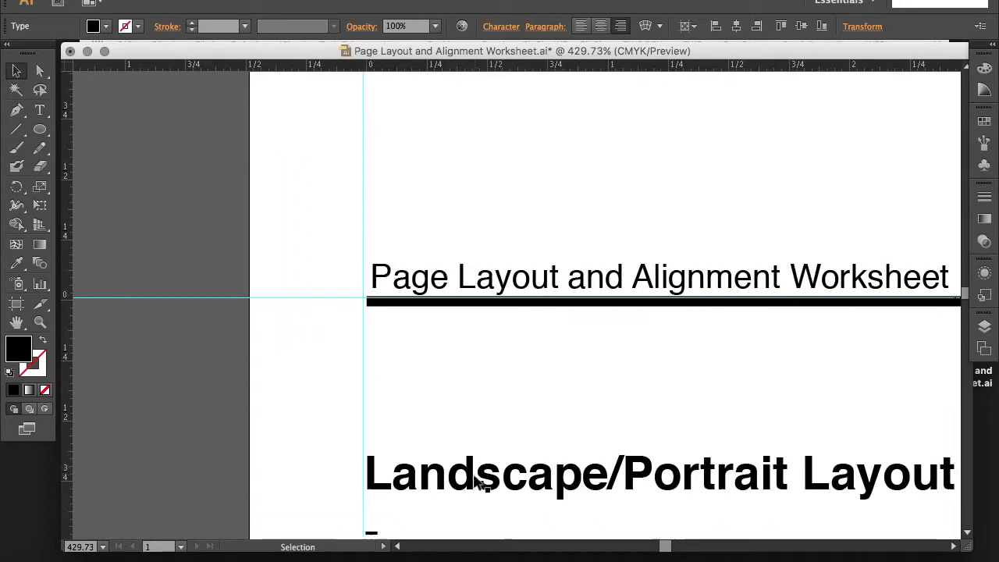
scroll(479, 483, "down", 5)
scroll(480, 484, "right", 1)
scroll(473, 484, "up", 2)
scroll(473, 484, "right", 4)
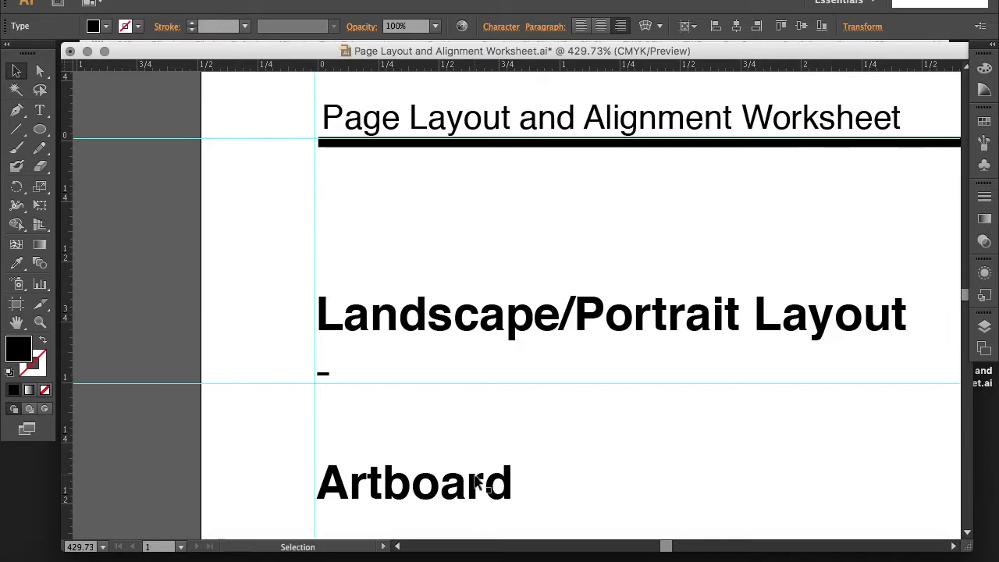
scroll(473, 484, "up", 3)
scroll(473, 476, "down", 2)
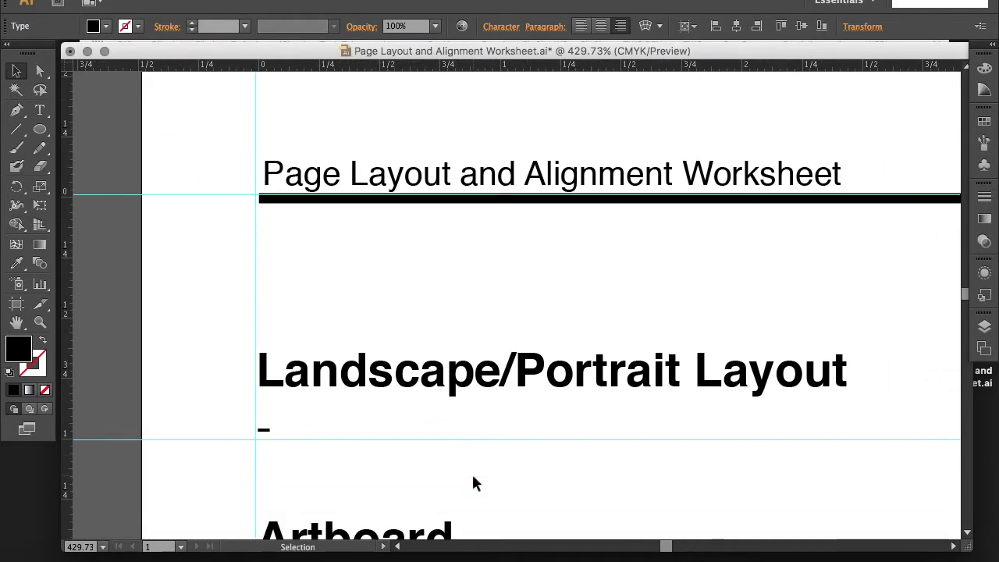
scroll(473, 478, "right", 1)
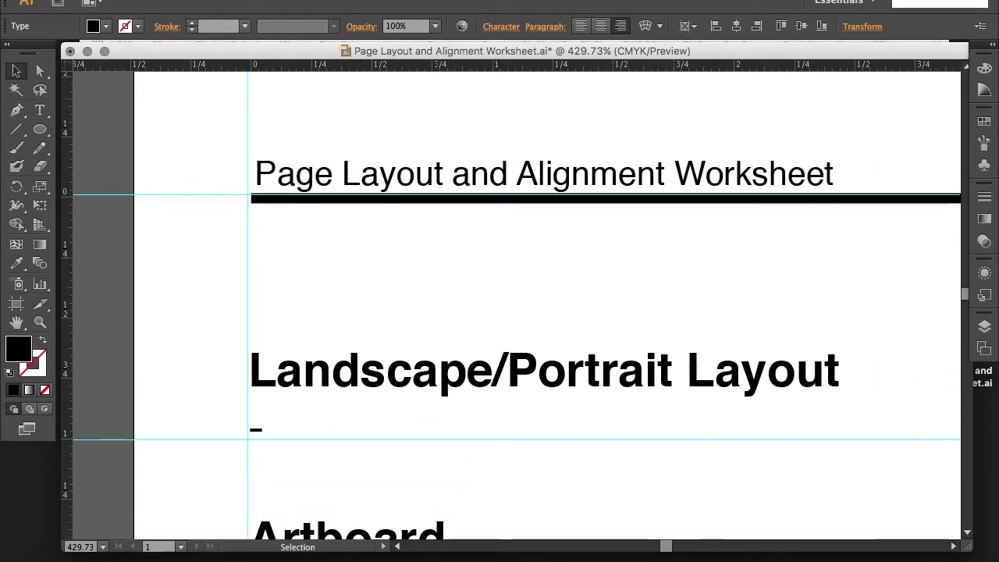
Step: Hide the document's guides and show them again
left_click(364, 1)
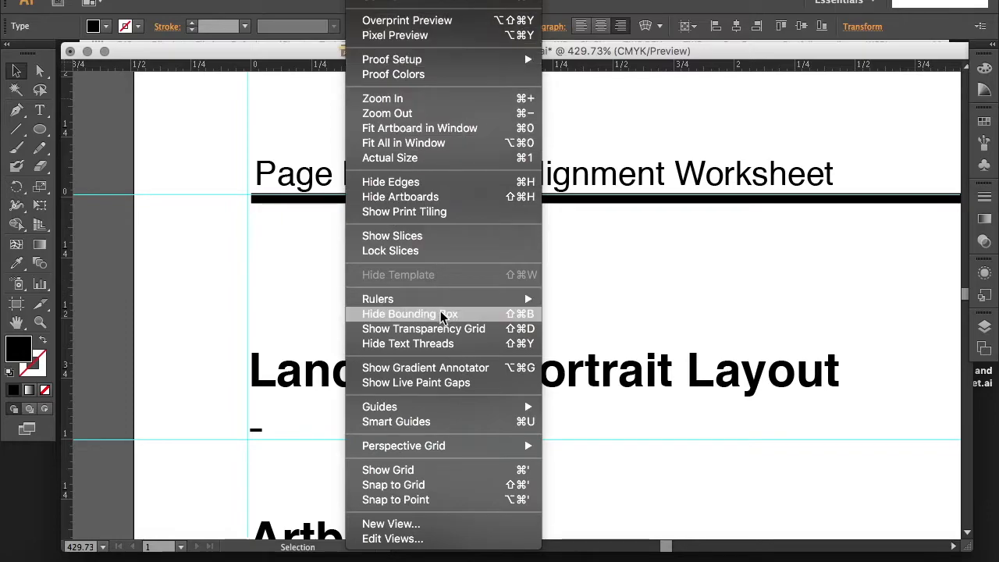
mouse_move(454, 409)
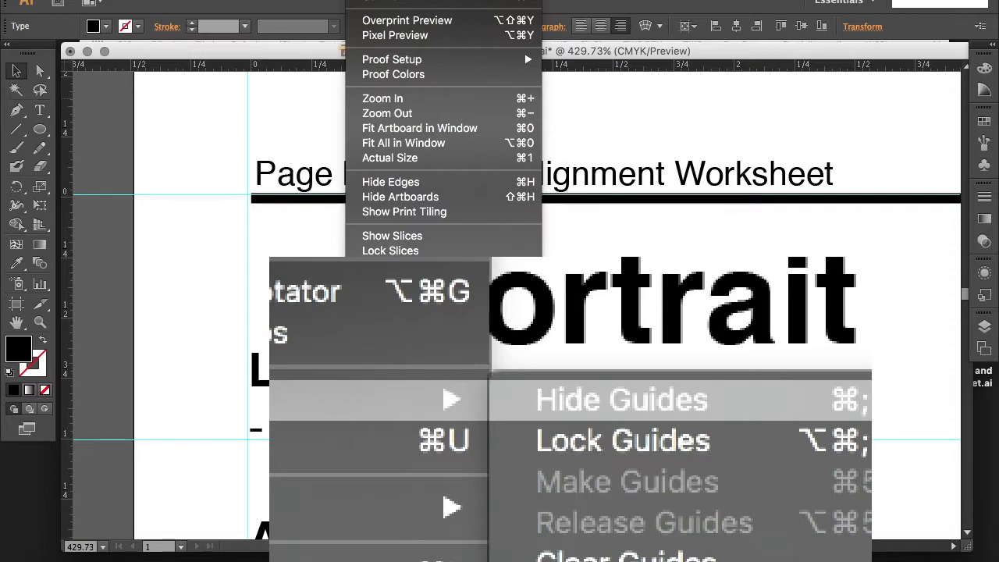
left_click(621, 400)
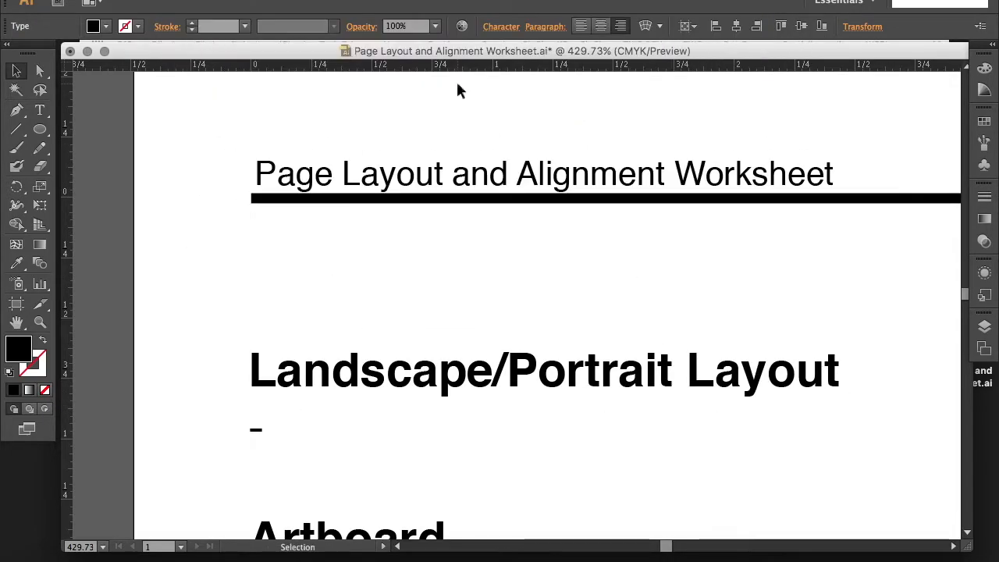
left_click(407, 2)
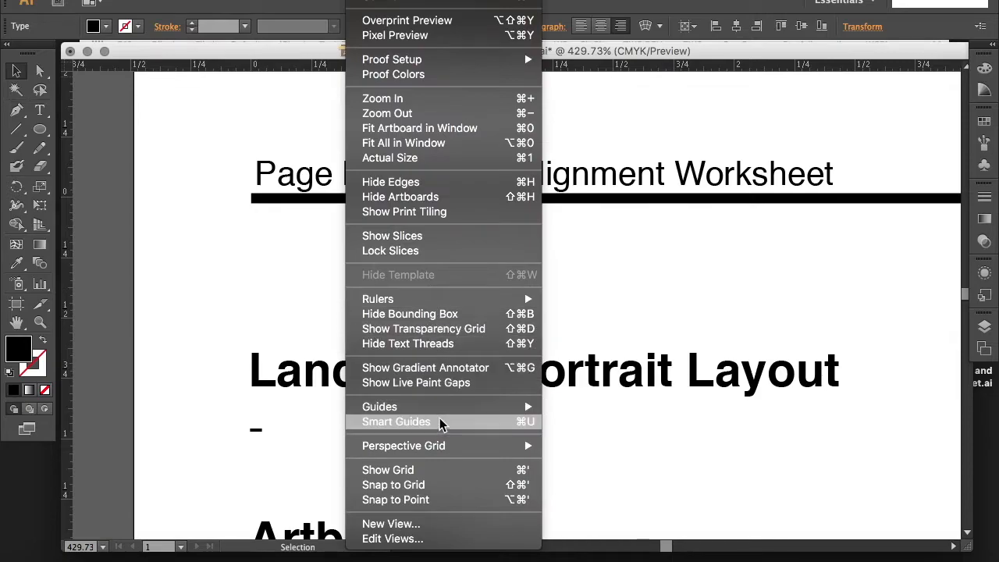
left_click(604, 408)
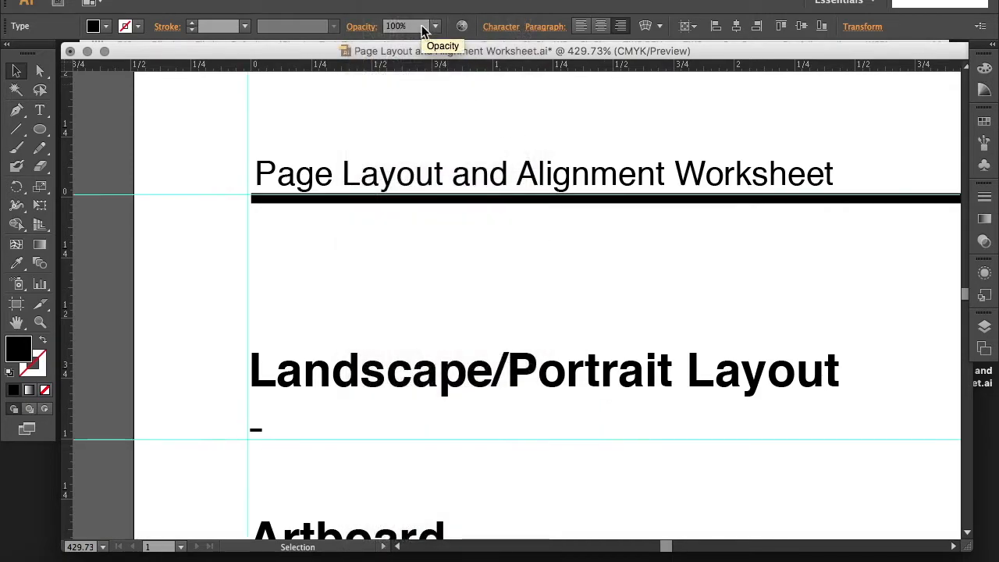
left_click(406, 3)
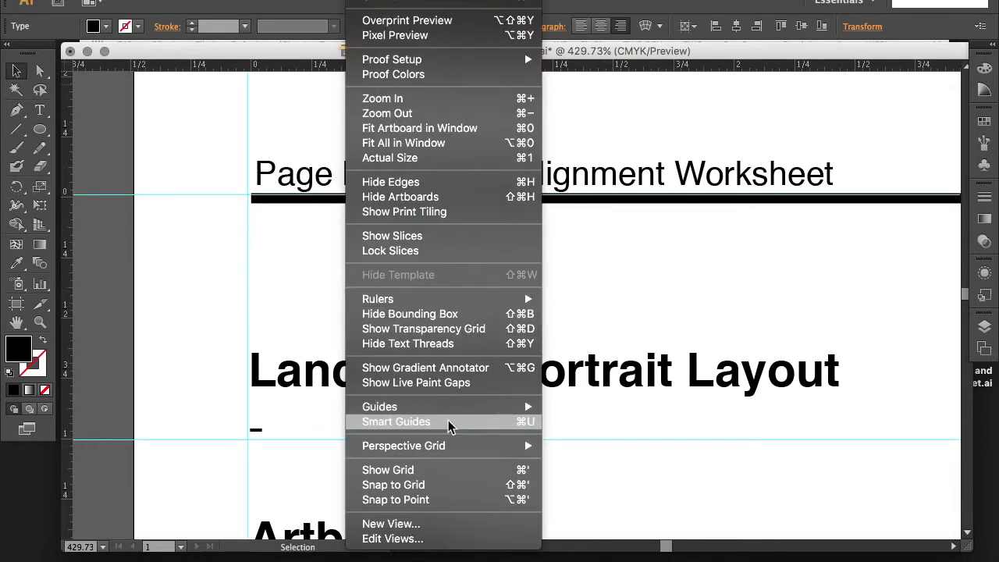
mouse_move(445, 408)
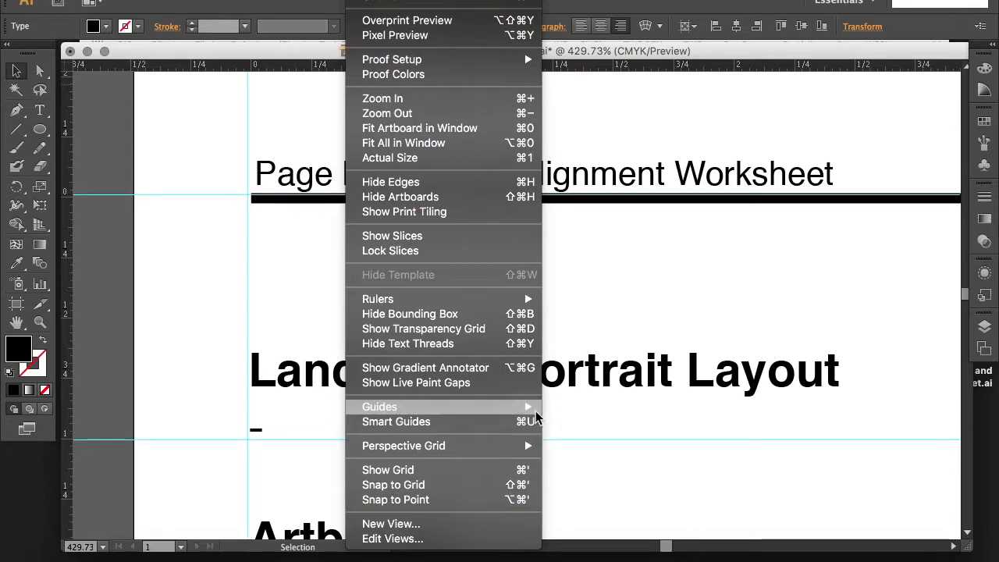
left_click(197, 293)
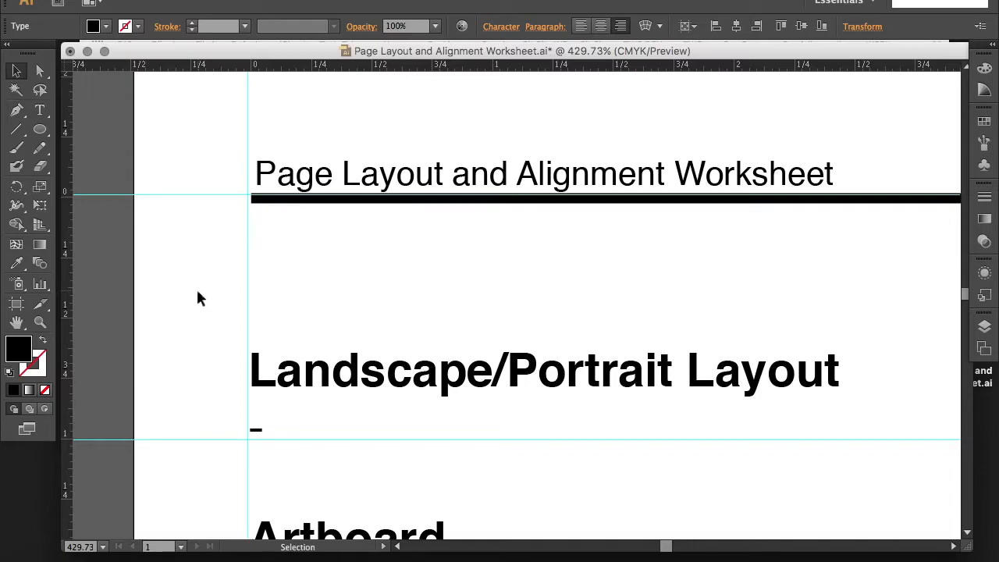
left_click(366, 1)
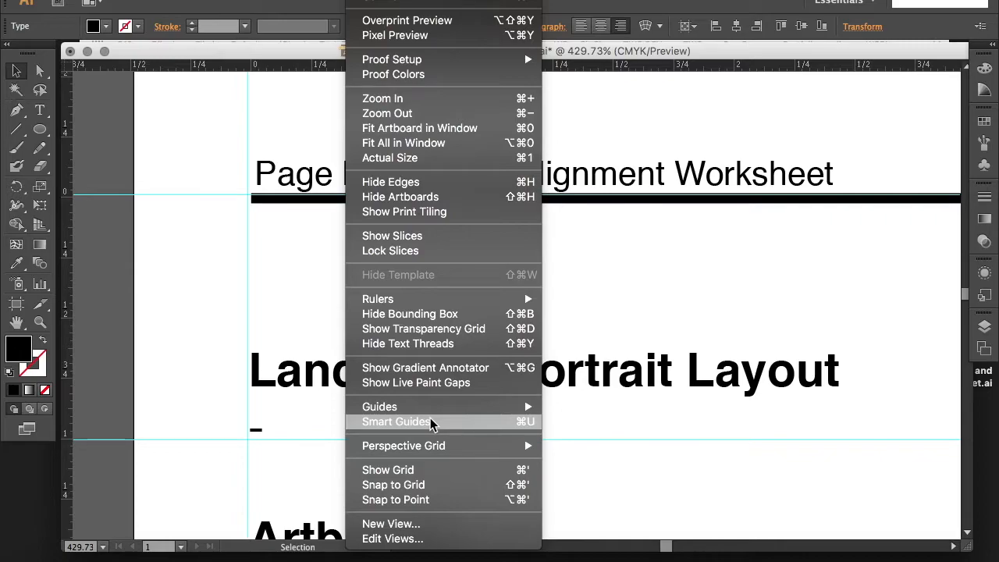
left_click(199, 247)
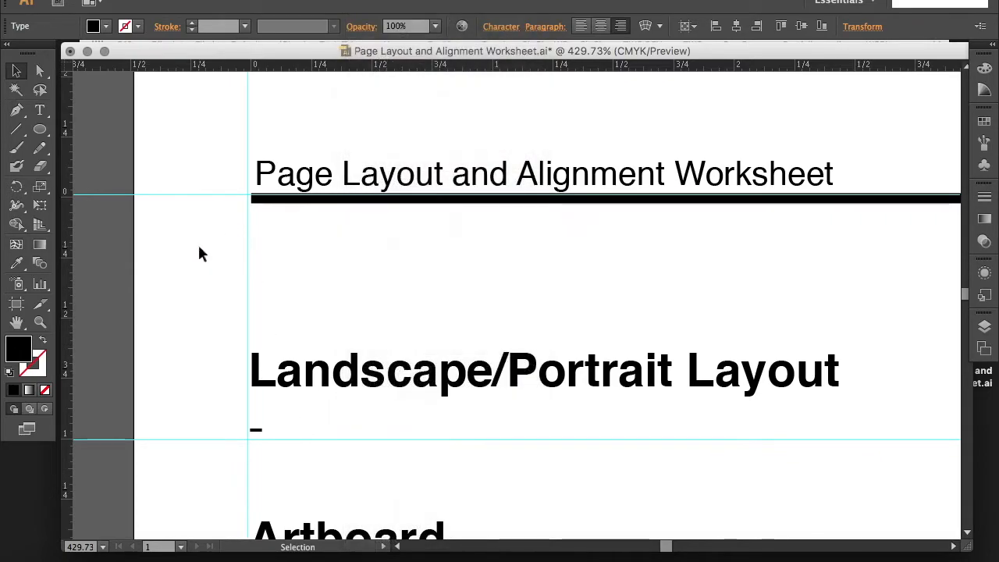
Step: Add the note "page orientation" after the dash under the Landscape/Portrait Layout heading
scroll(341, 307, "down", 3)
scroll(341, 306, "down", 1)
left_click(328, 306)
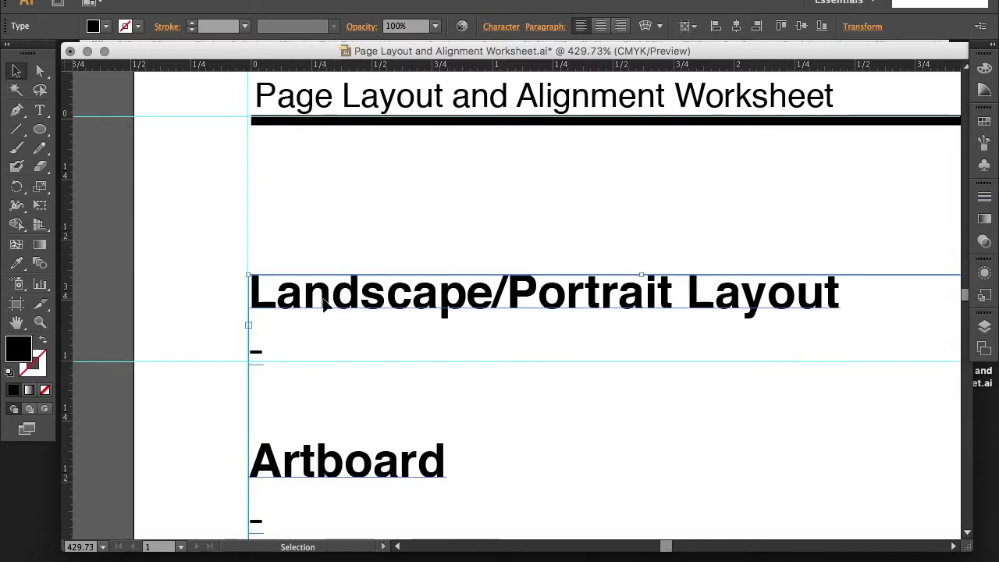
scroll(208, 255, "down", 3)
scroll(208, 255, "right", 1)
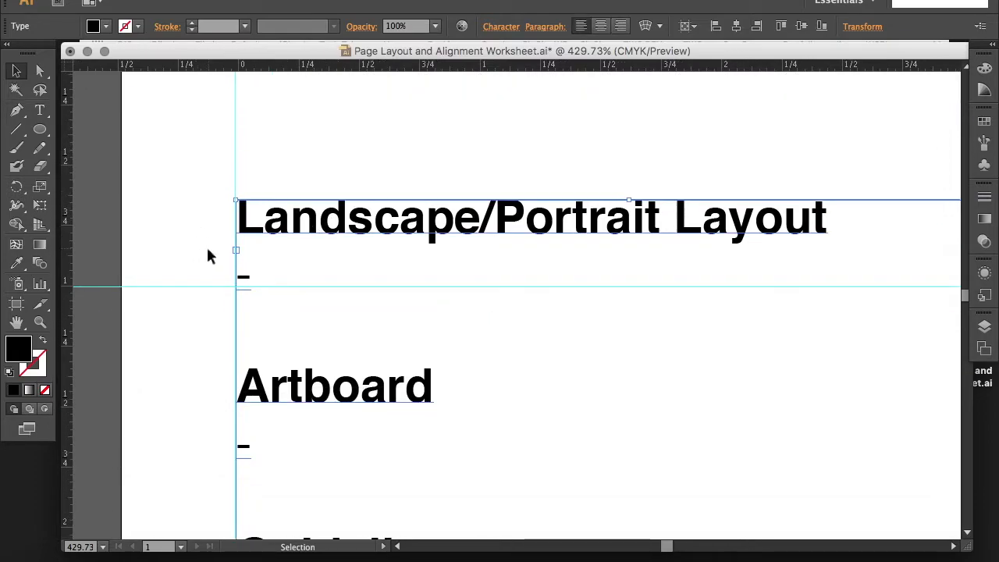
key("super+0")
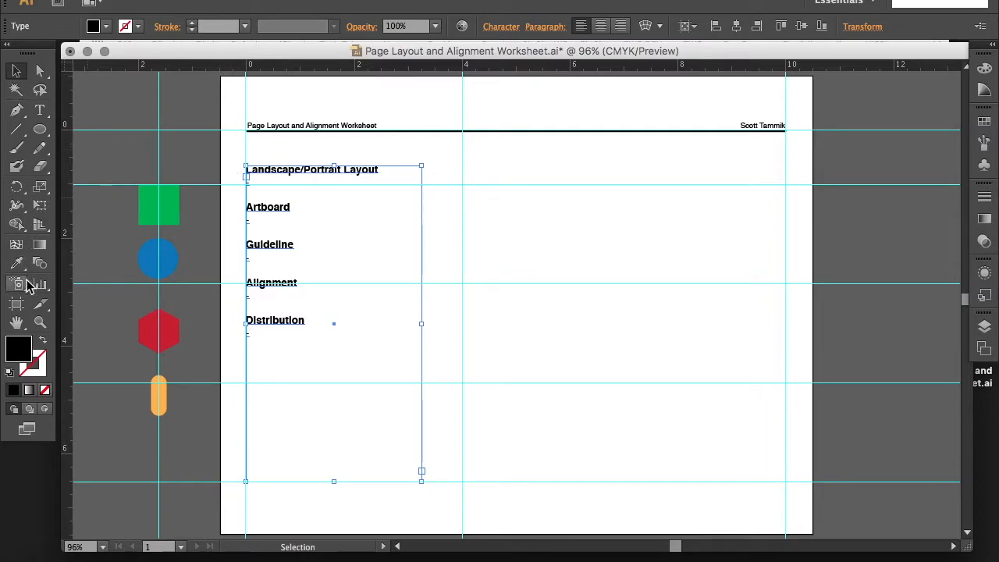
left_click(39, 110)
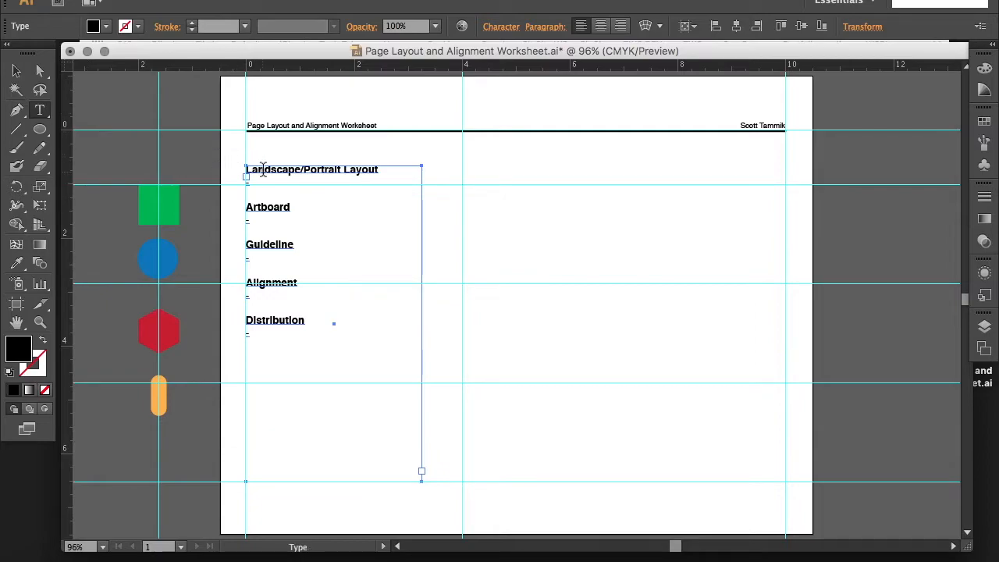
key("super+space")
left_click_drag(212, 146, 331, 240)
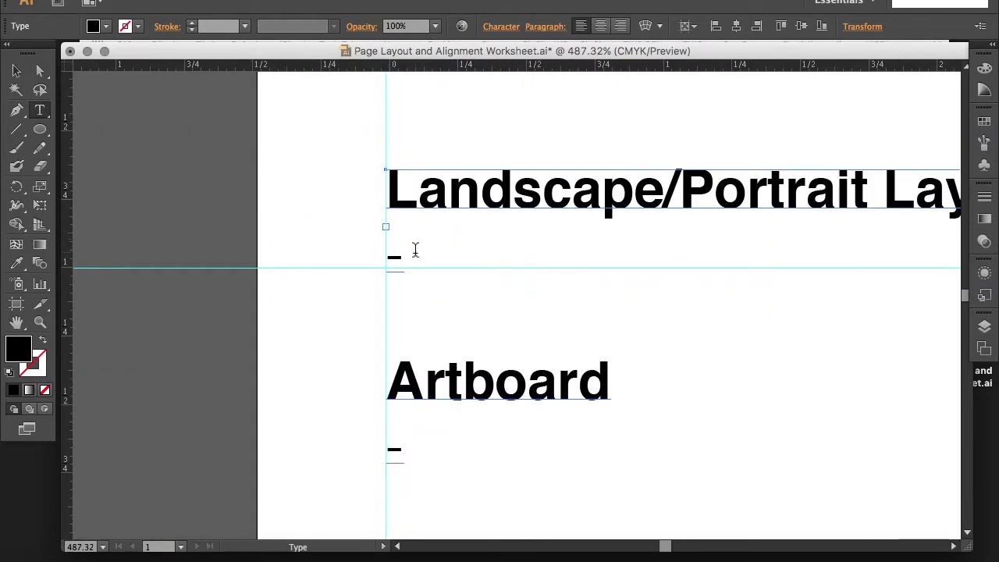
left_click(417, 248)
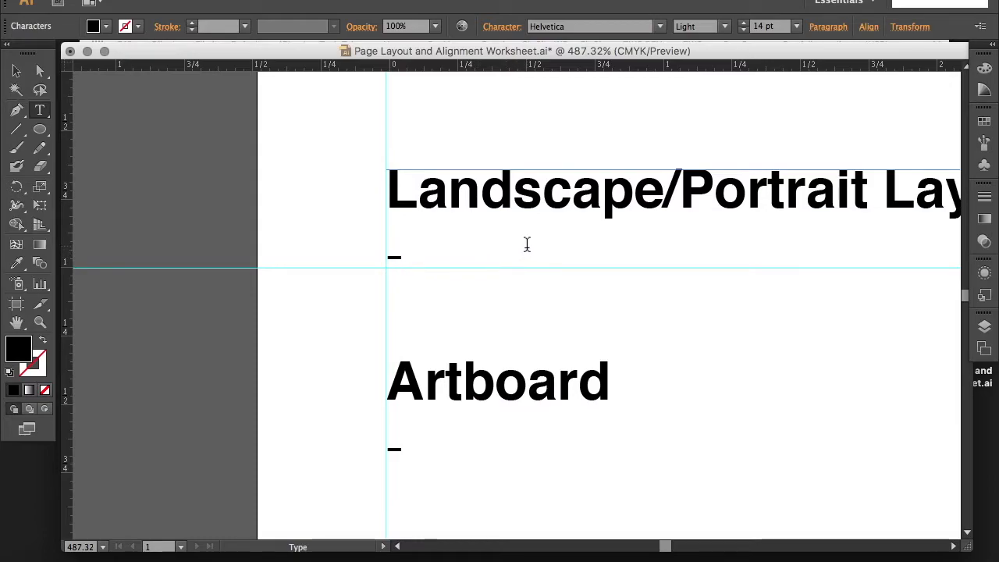
type("pa")
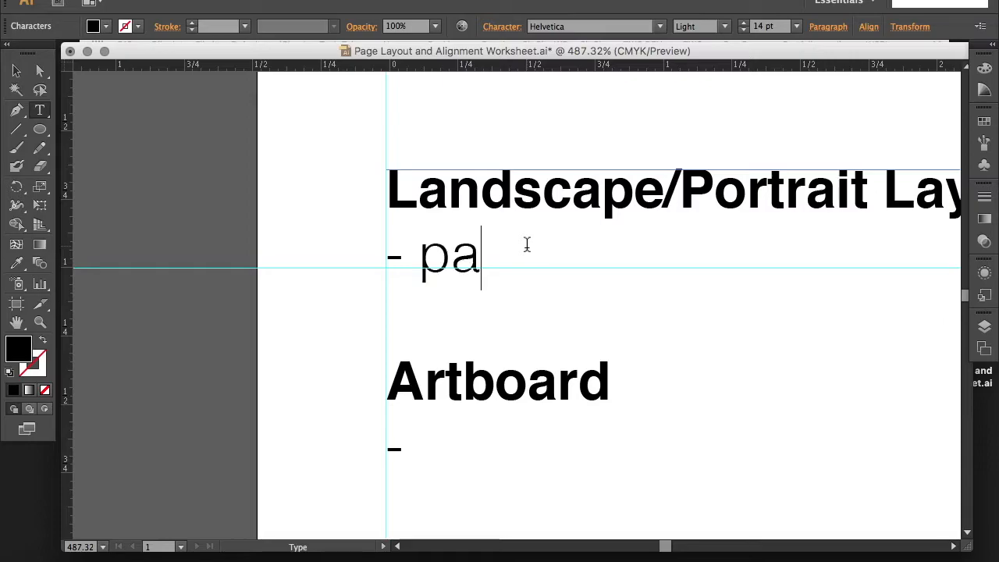
type("ge")
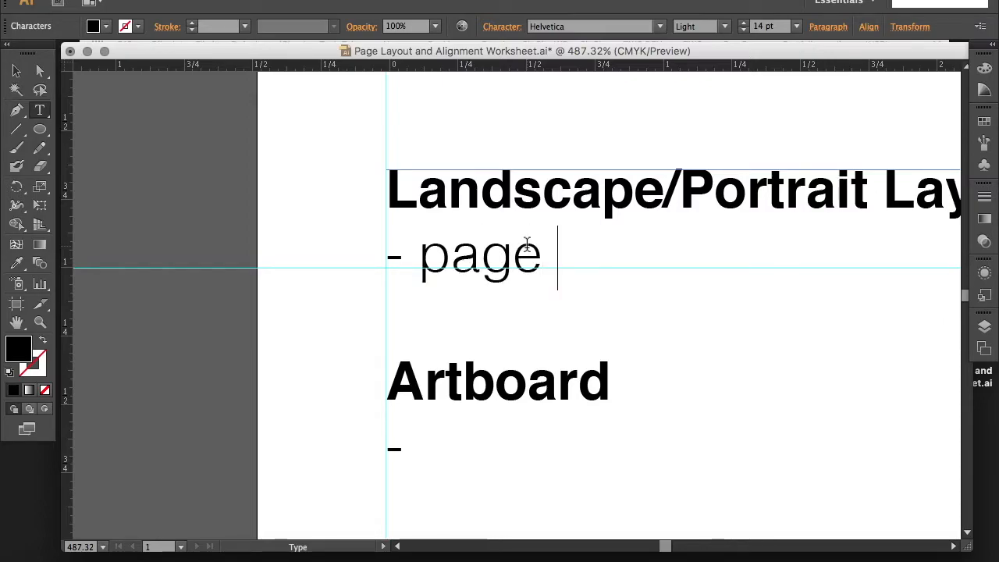
type(" orienttion")
key("BackSpace")
key("BackSpace")
key("BackSpace")
key("BackSpace")
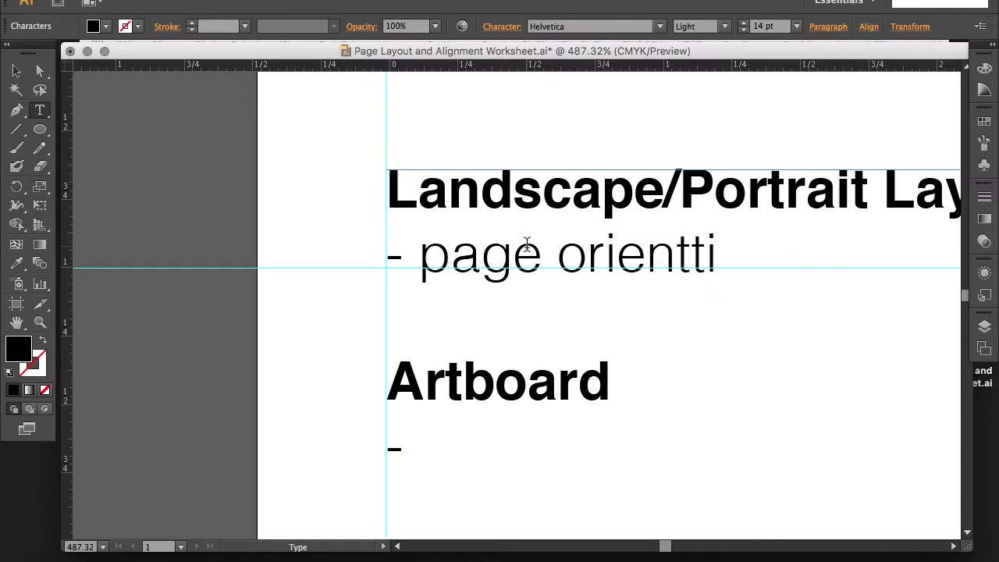
type("ation")
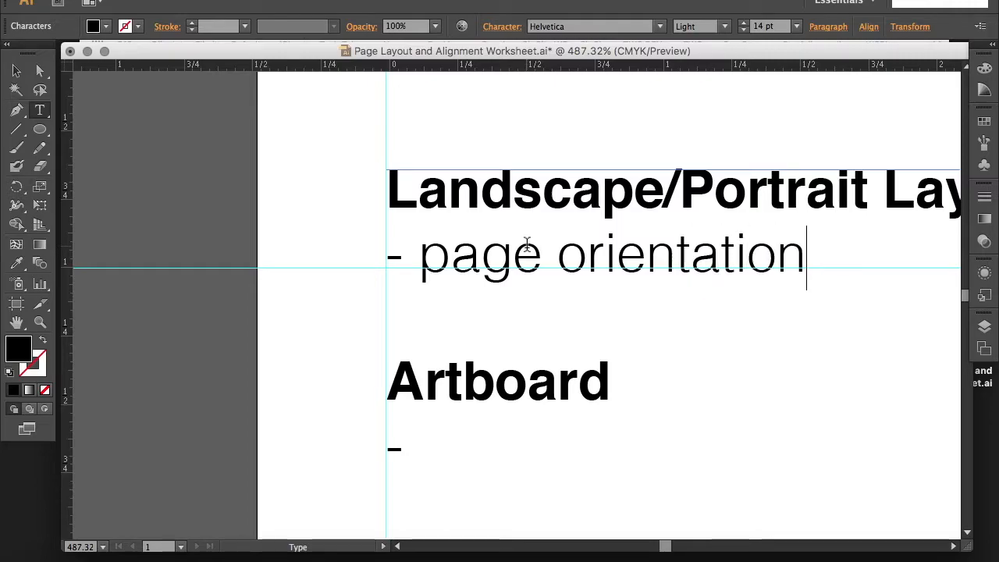
Step: Add a second dashed note reading "horiztonal = landscape" below the page orientation note
key("Return")
type("- ")
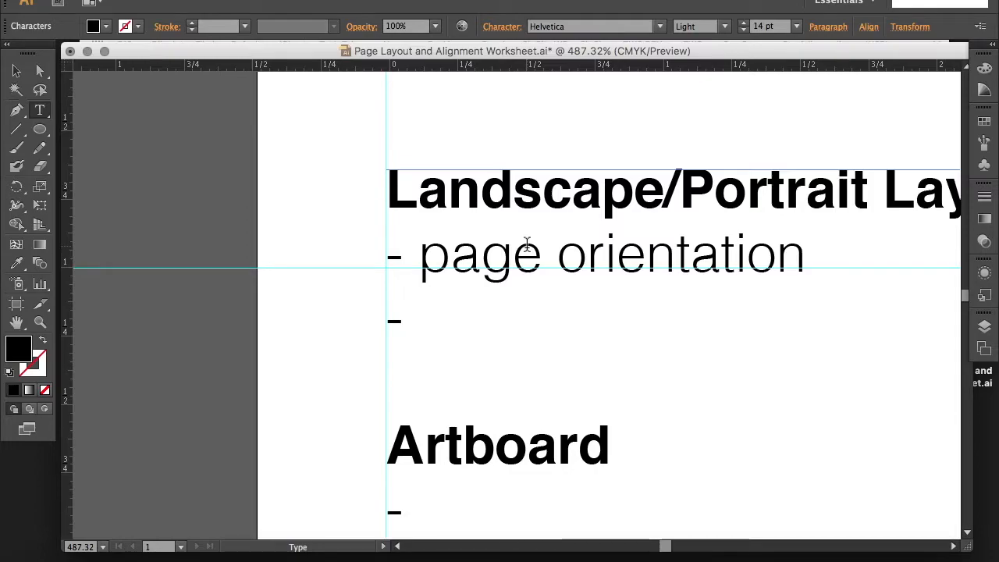
type("horiz")
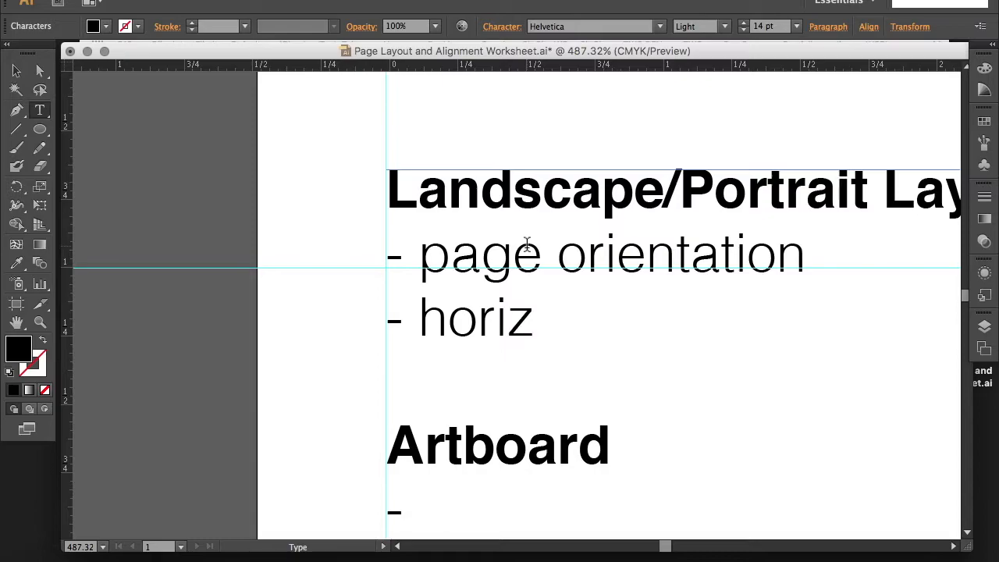
type("tonal = landscape")
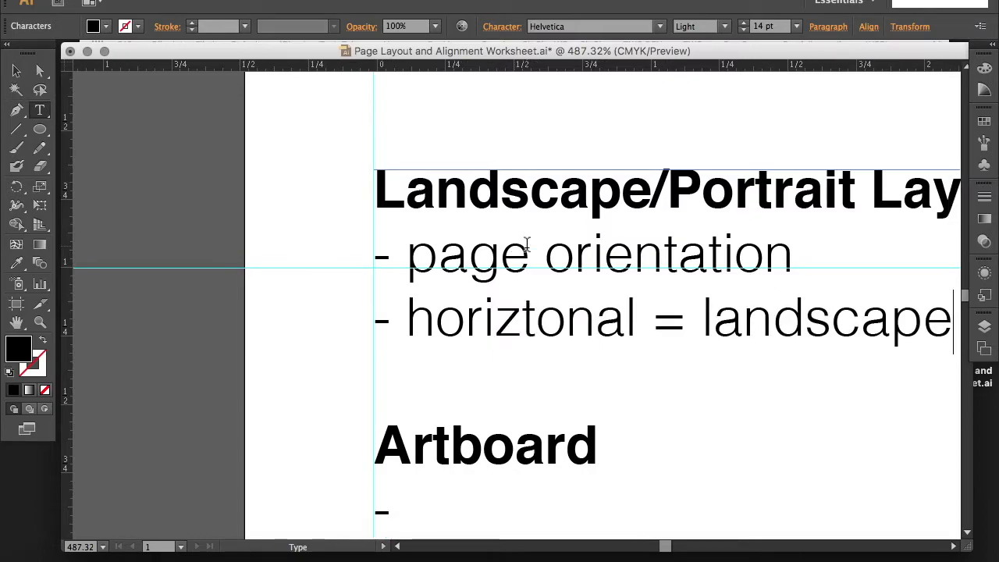
Step: Add a third dashed note under Landscape/Portrait Layout reading "vertical = portrait", with a space after its dash
key("Return")
type("-vertical")
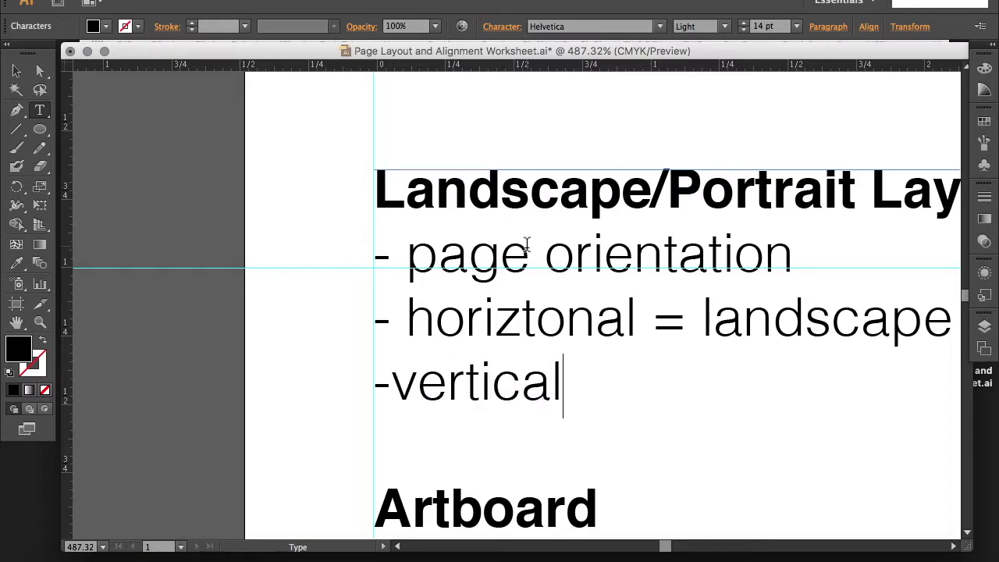
key("Left")
key("Left")
key("Left")
key("Left")
key("Left")
key("Left")
key("Left")
key("Left")
key("Right")
key("Right")
key("Right")
key("Right")
key("Right")
key("Right")
key("Right")
key("Right")
type("=")
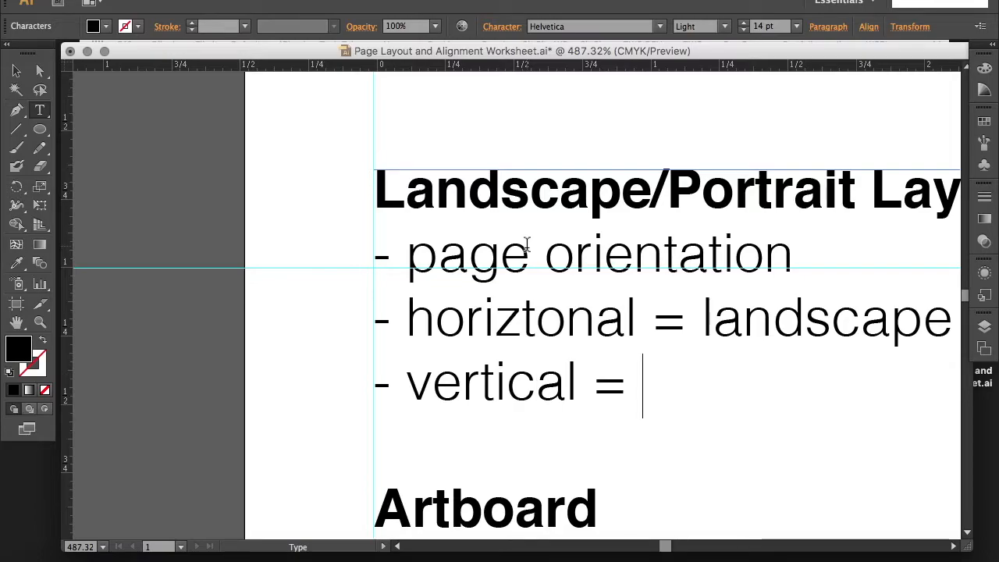
type(" portrait")
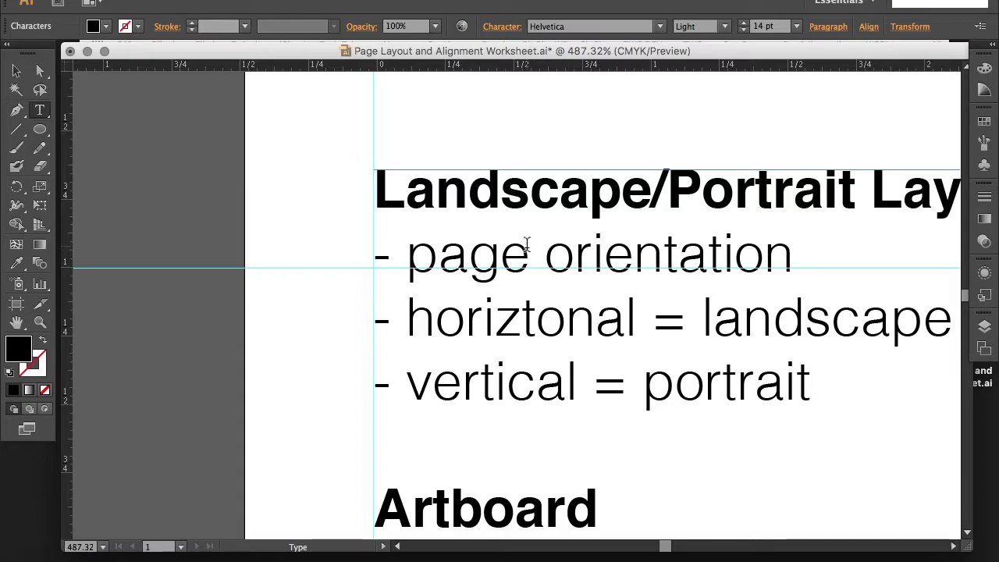
key("super")
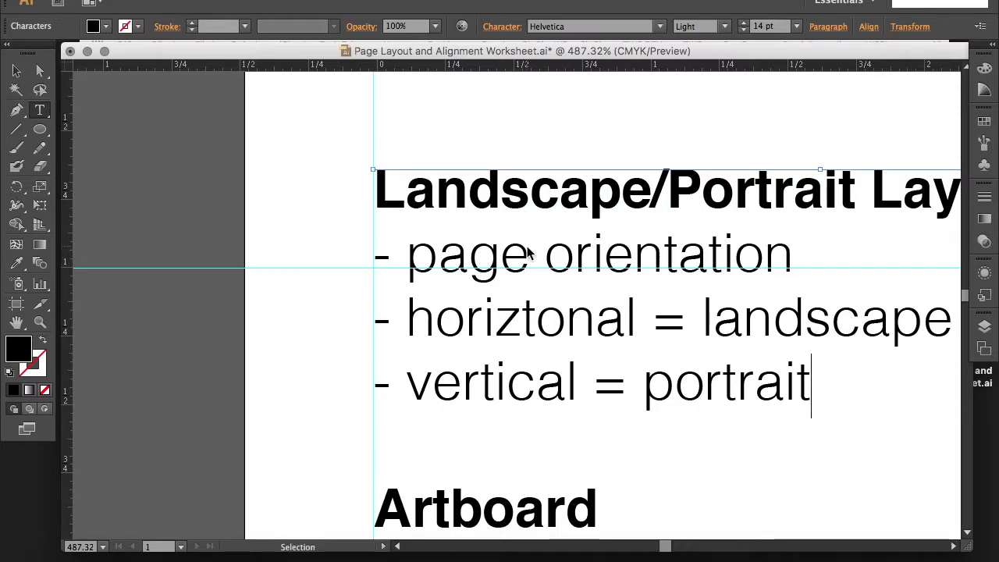
key("super+o")
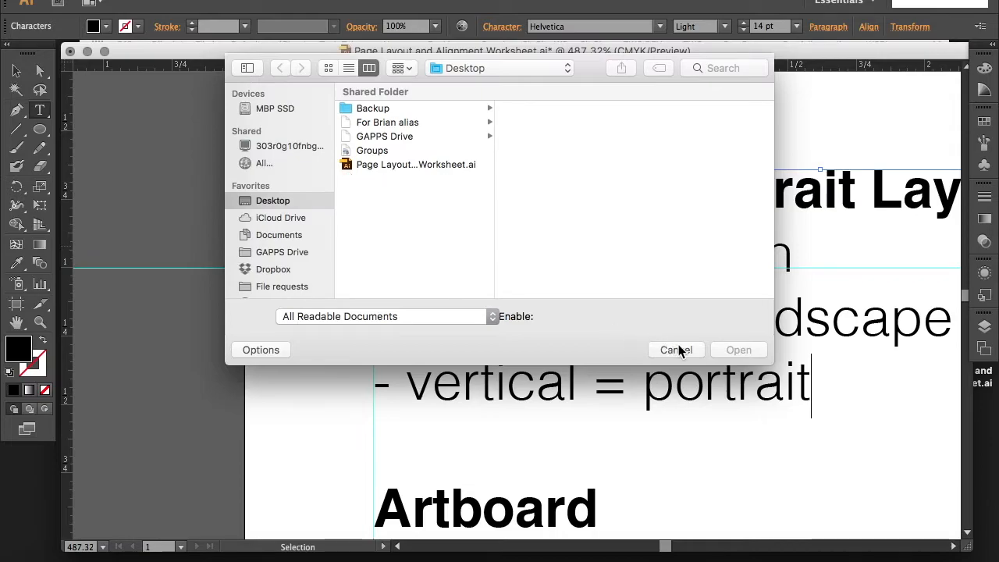
left_click(678, 346)
Step: Fill in the note under the Artboard heading with "area in white that defines the page"
key("super+0")
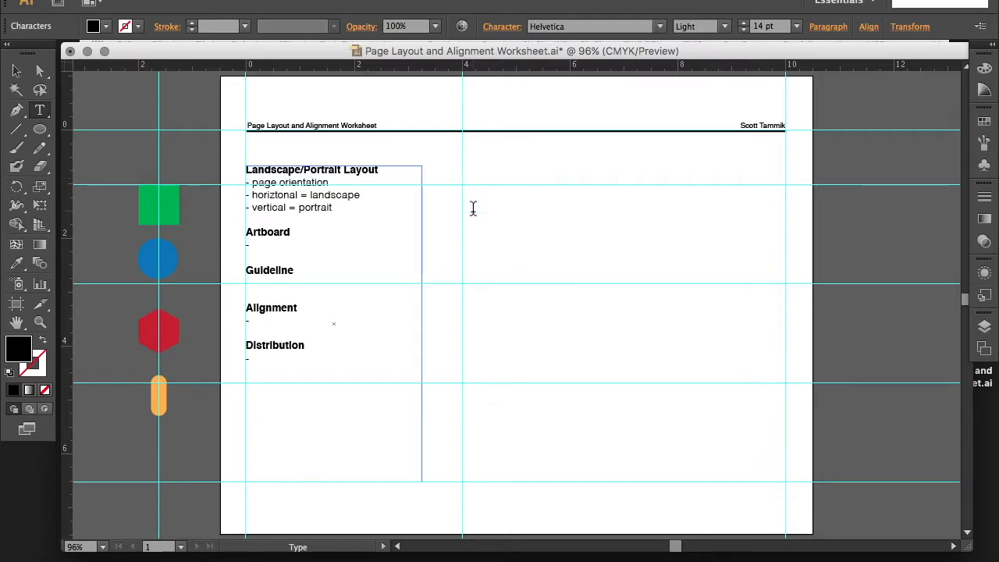
left_click(268, 244)
key("Down")
key("Down")
key("Down")
type("area in white that defines the page")
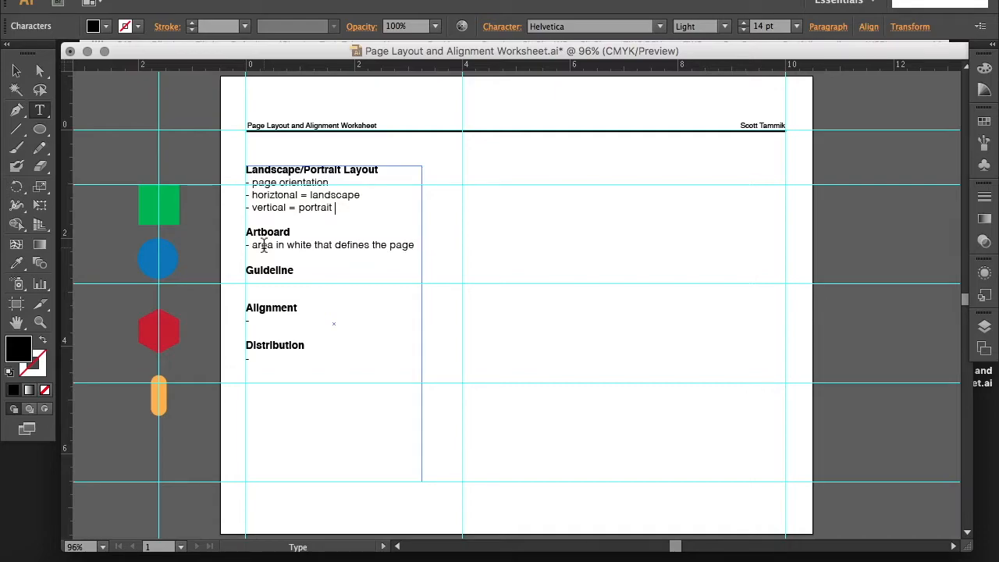
Step: Fill in the note under the Guideline heading with "lines that appear on screen but do not print out"
left_click(40, 322)
left_click_drag(216, 142, 471, 384)
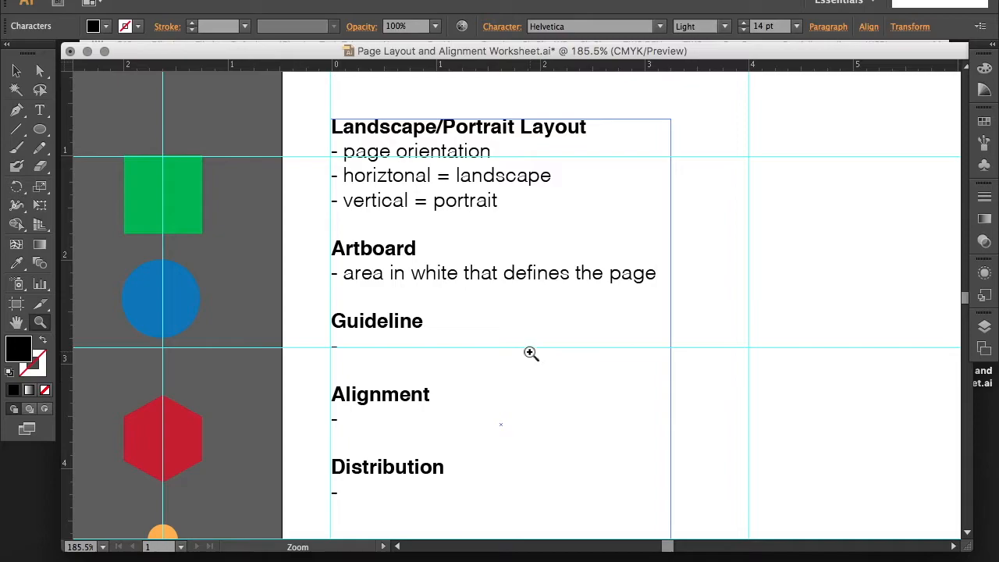
left_click(532, 329)
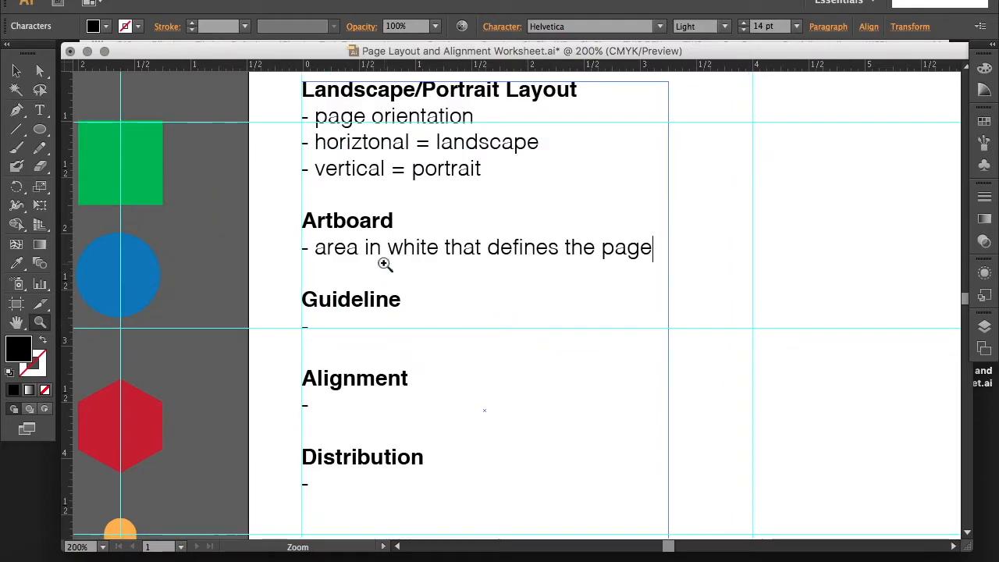
left_click(16, 70)
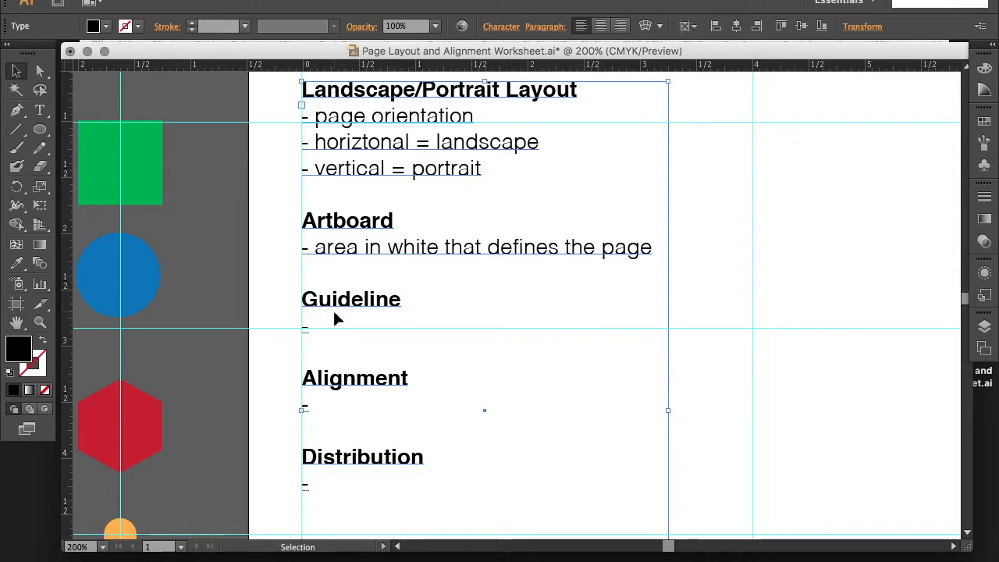
key("t")
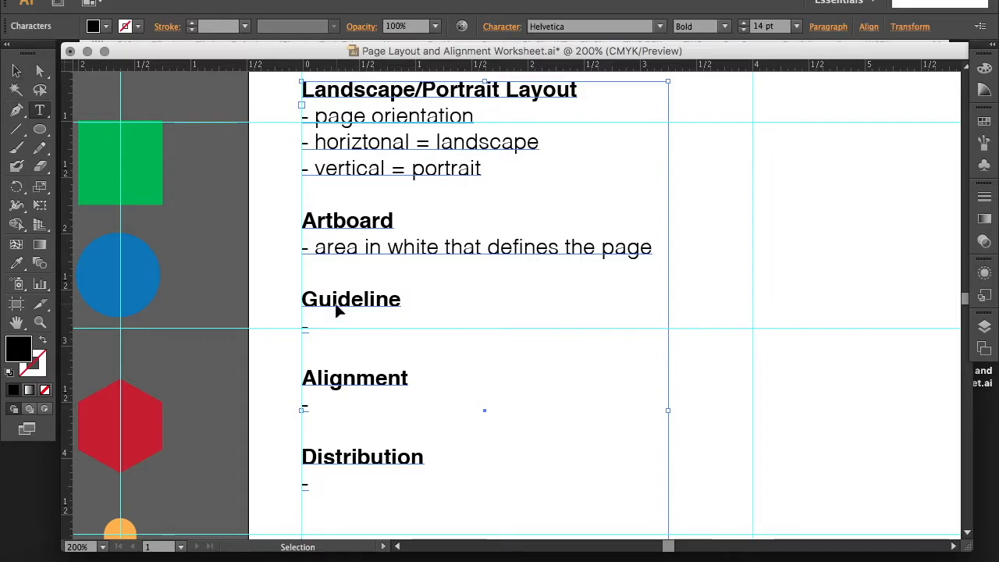
left_click(328, 320)
type("lines tha")
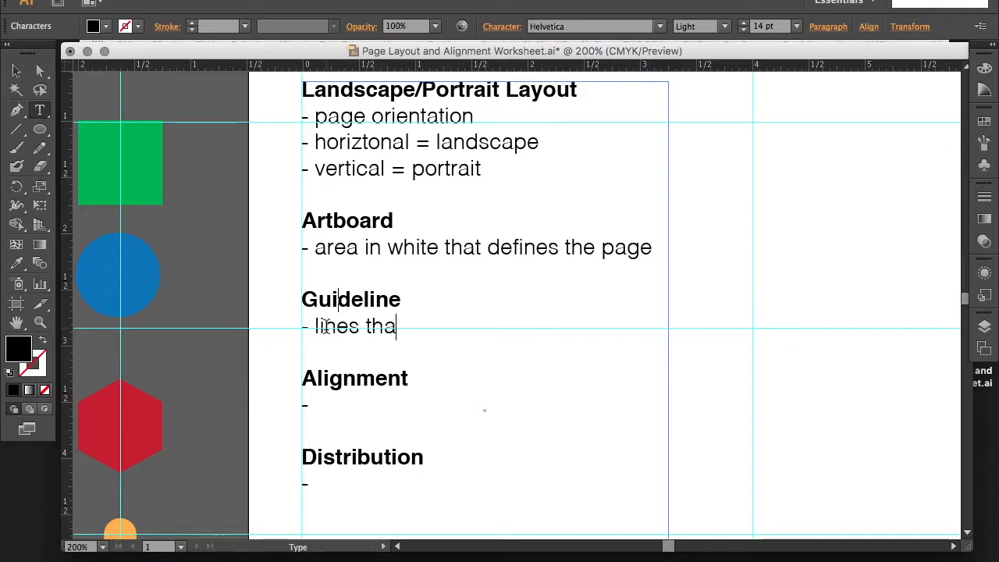
type("t appear o")
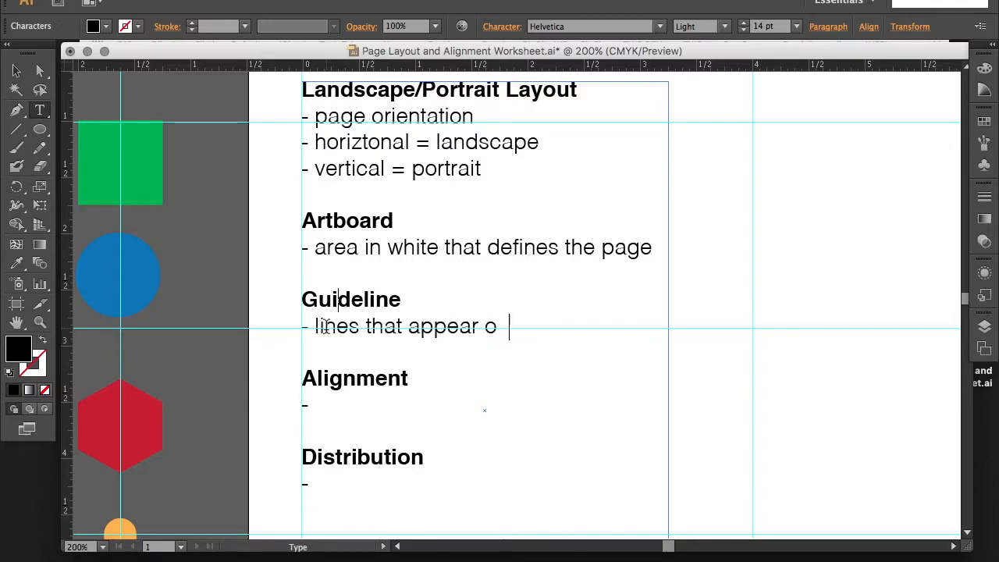
type("n screen b")
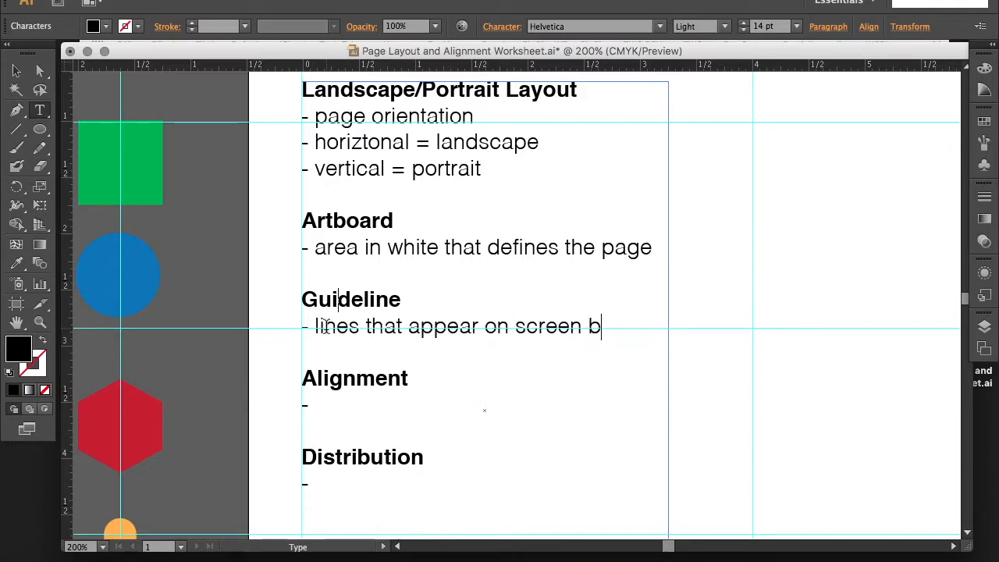
type("ut do")
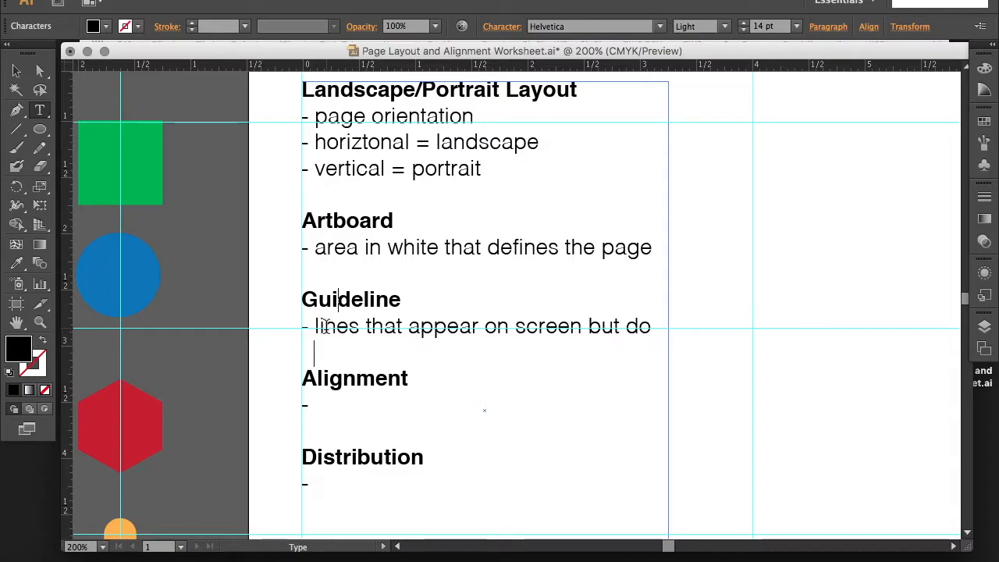
type(" not print out")
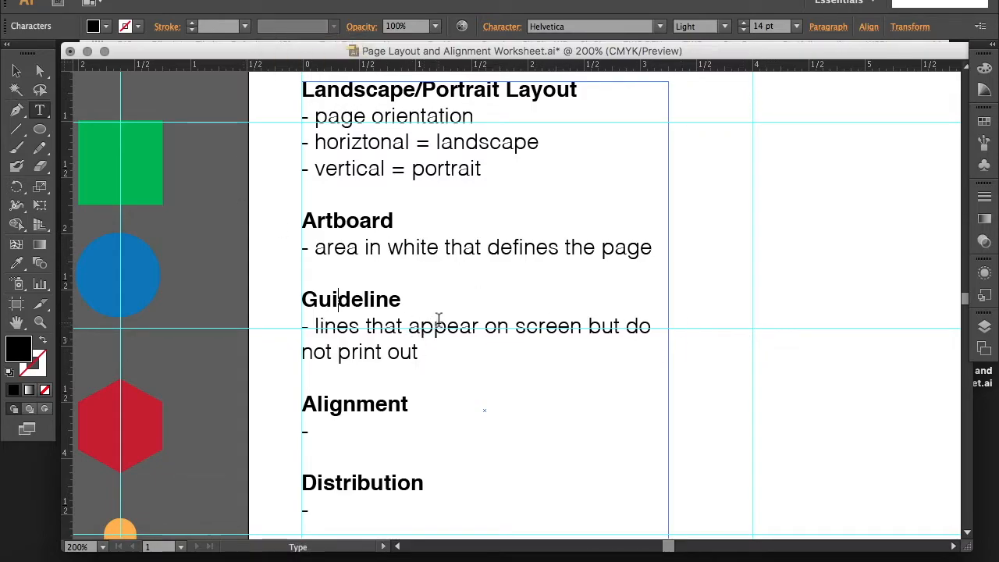
Step: Add a second dashed note under the Guideline heading reading "lock, show/hide guides"
key("Return")
type("- lock")
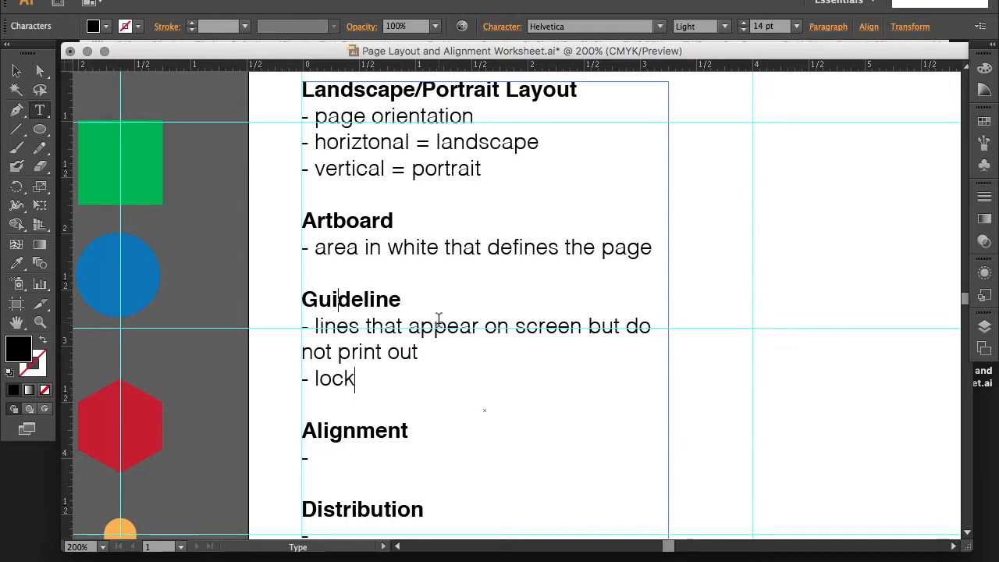
type(", show")
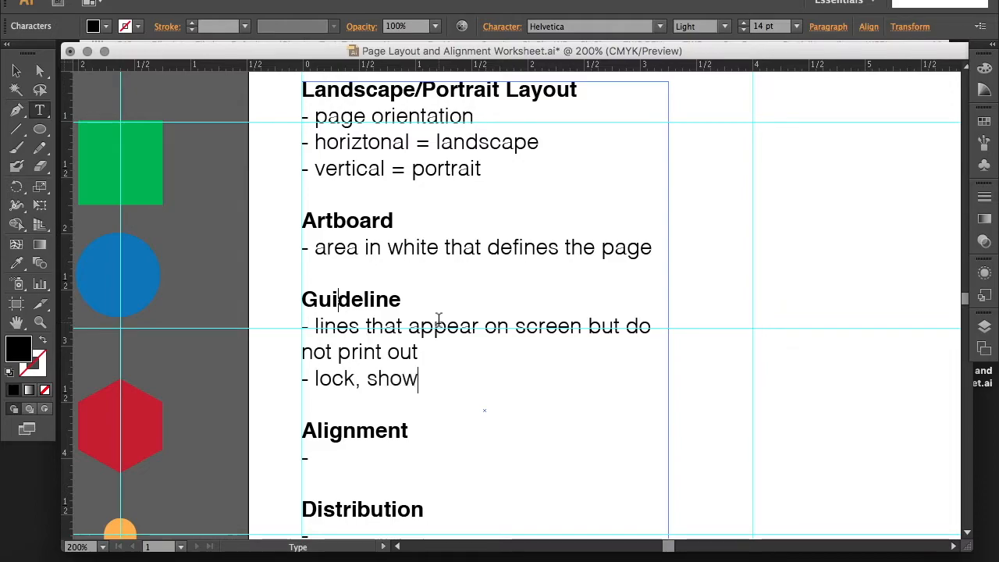
type("/hide gui")
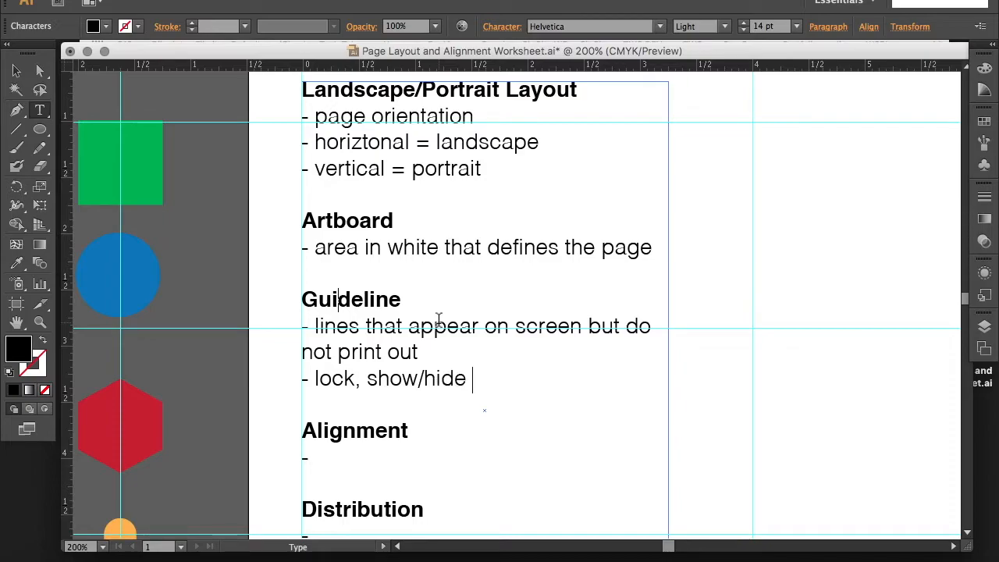
type("des")
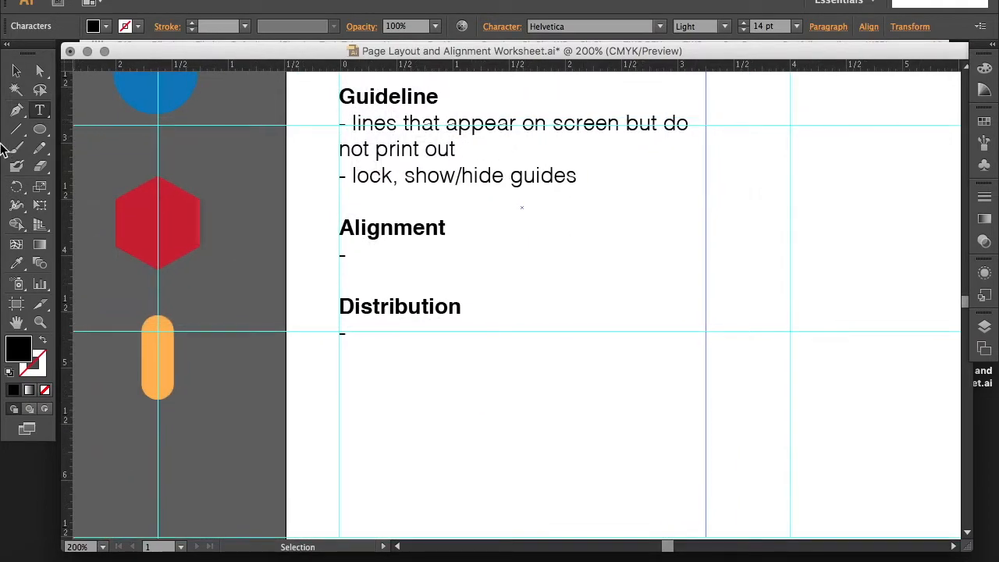
Step: Fill in the note under the Alignment heading with "position of objects in relation to each other"
left_click(381, 252)
type("2")
key("BackSpace")
type("o")
key("BackSpace")
type("position of o")
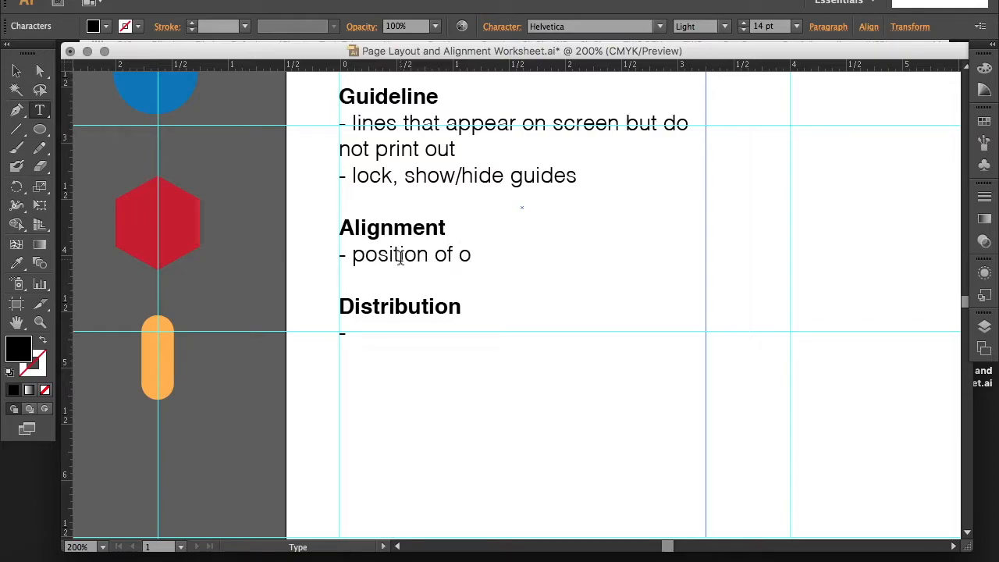
type("bjects in")
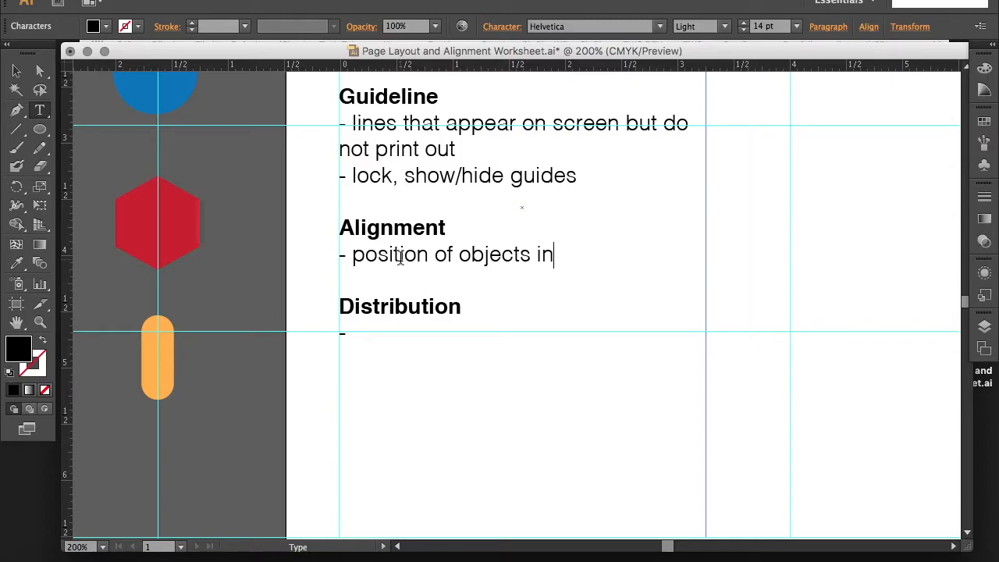
type(" relation to each other")
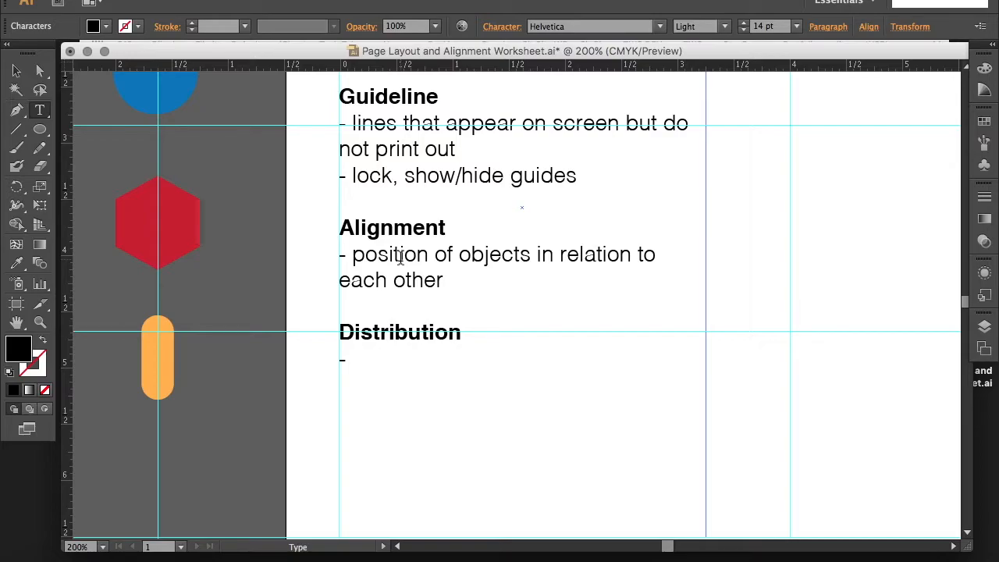
Step: Add a second dashed note under the Alignment heading reading "left, center, right, vertical, horizonatal"
key("Return")
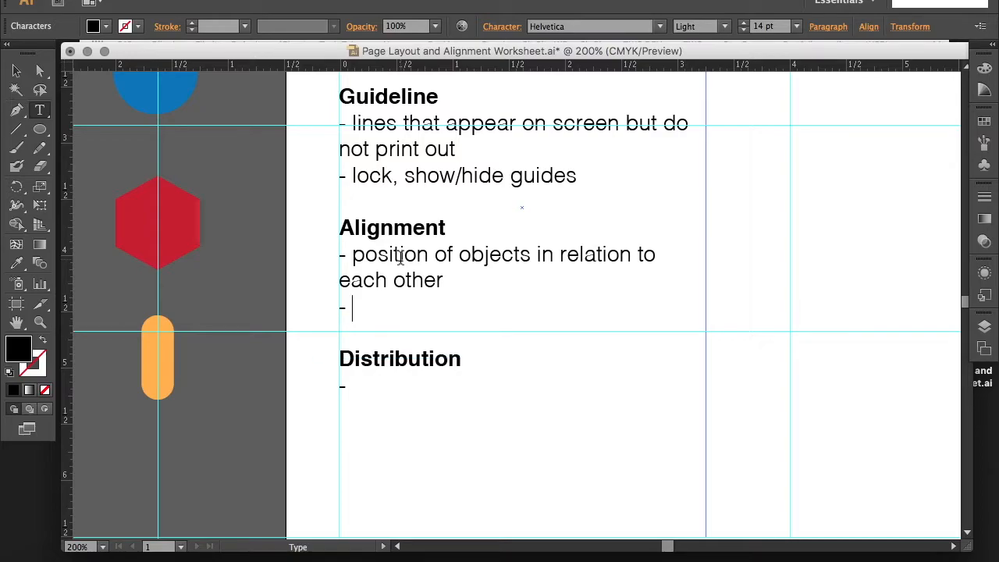
type("- left, center")
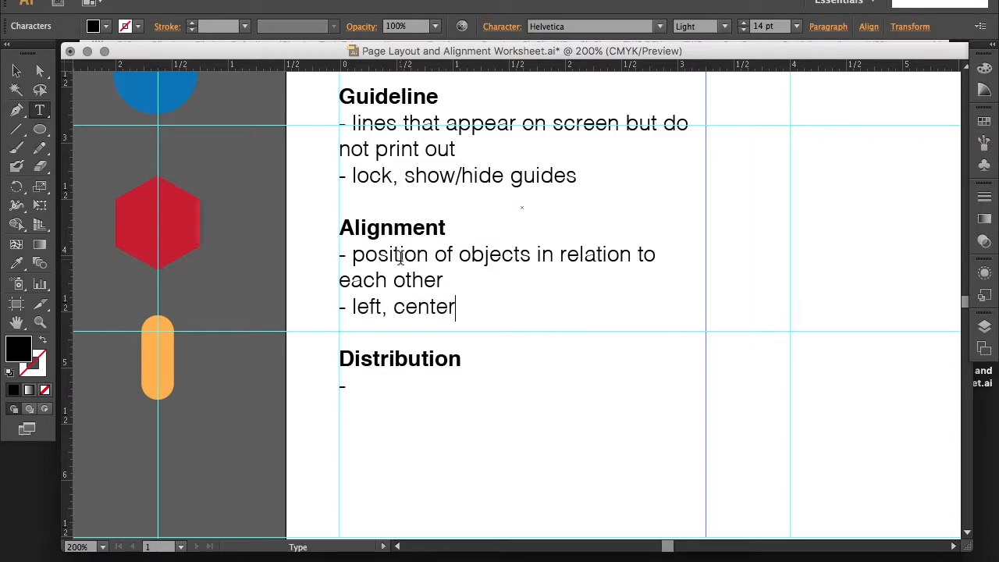
type(", right, vertical")
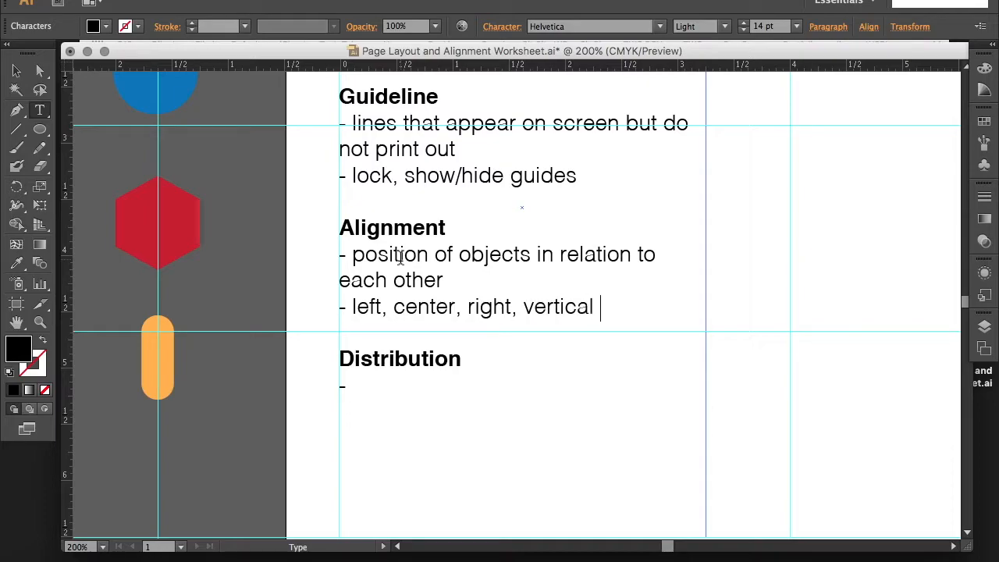
key("BackSpace")
type(", horix")
key("BackSpace")
type("zonatal")
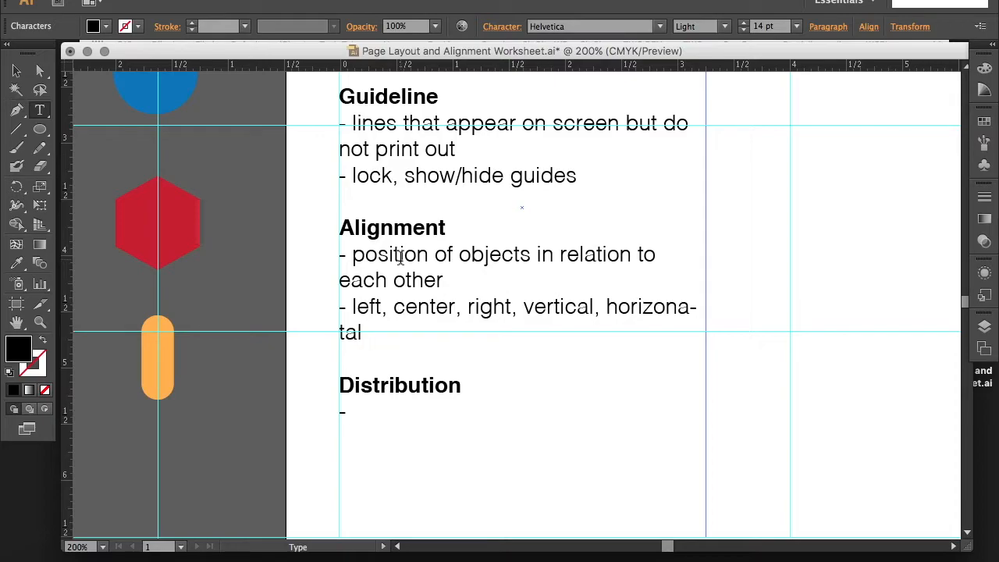
Step: Add a third dashed note under the Alignment heading reading "Panel for Align, window"
key("Return")
type("-")
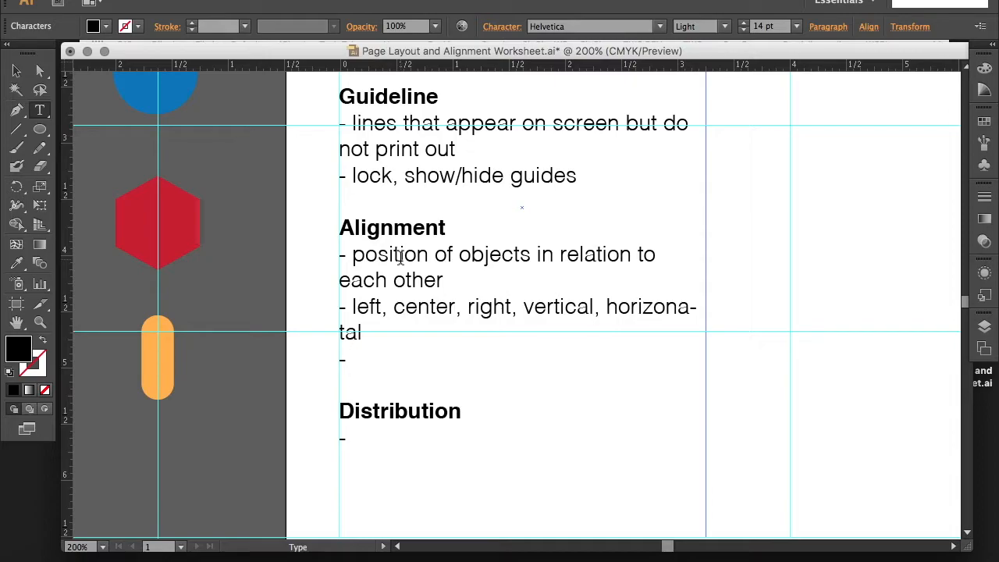
type("Panel f or Align")
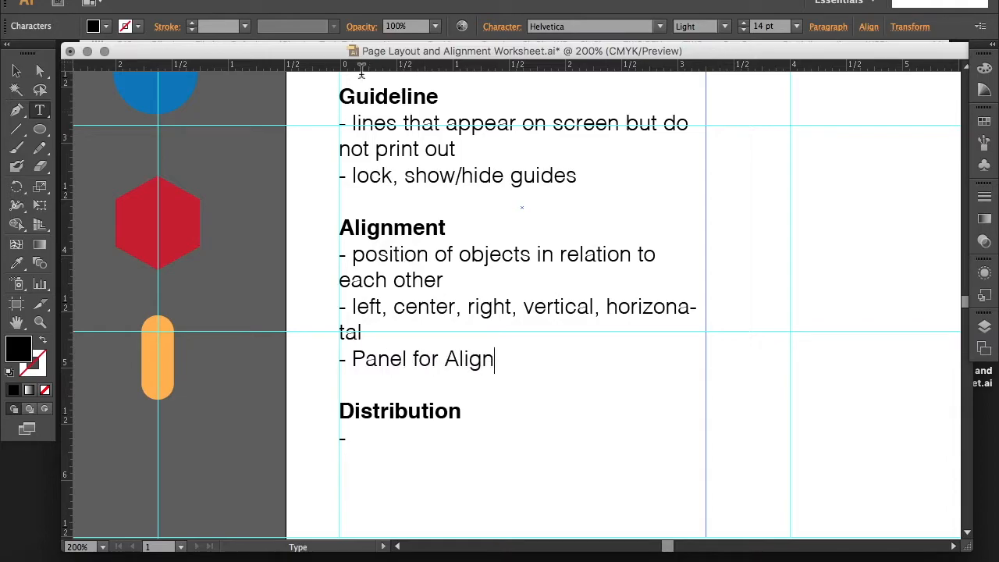
type(", window")
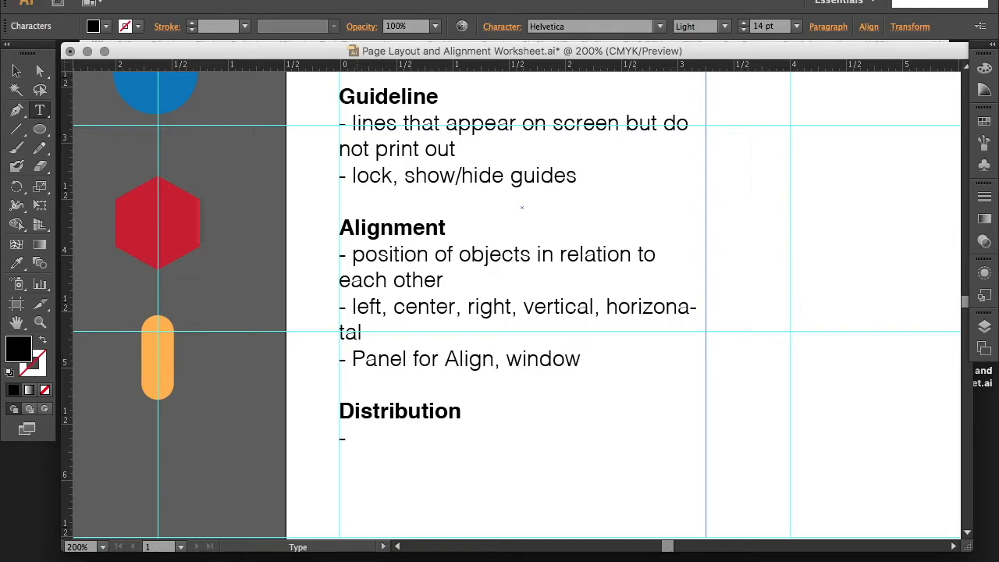
Step: Open the Align panel with its full options, including Distribute Spacing and Align To, and place it beside the notes
left_click(402, 1)
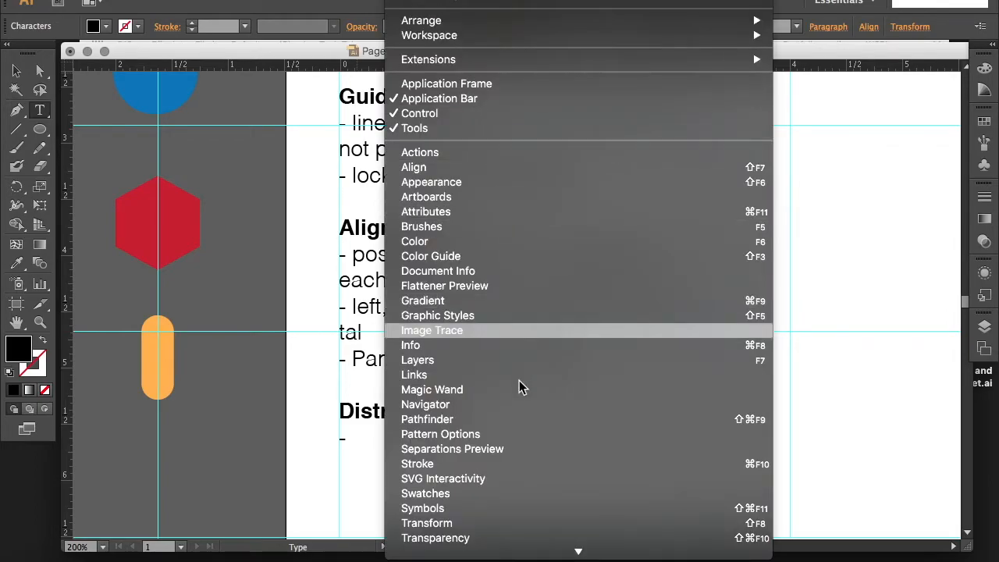
left_click(518, 167)
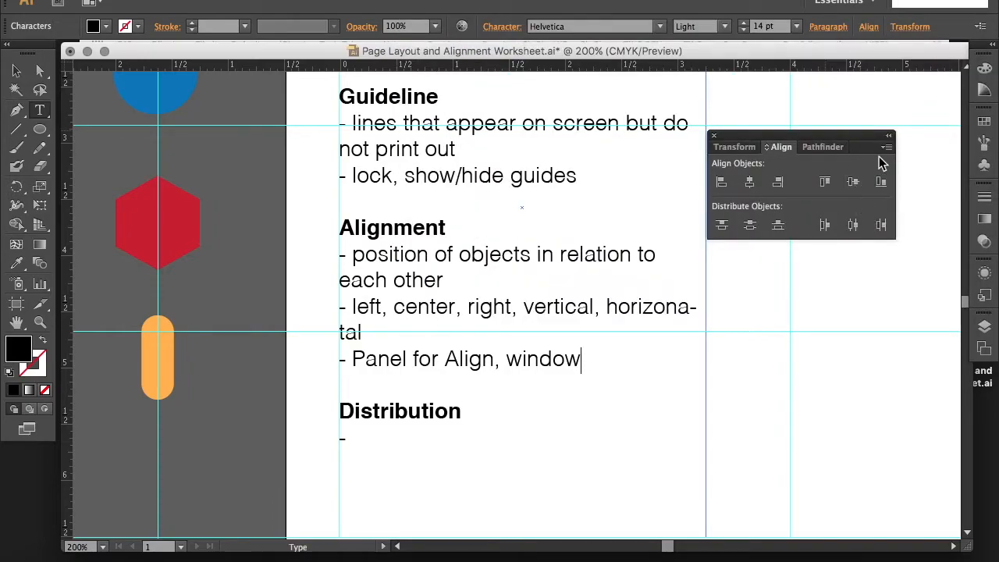
left_click(886, 146)
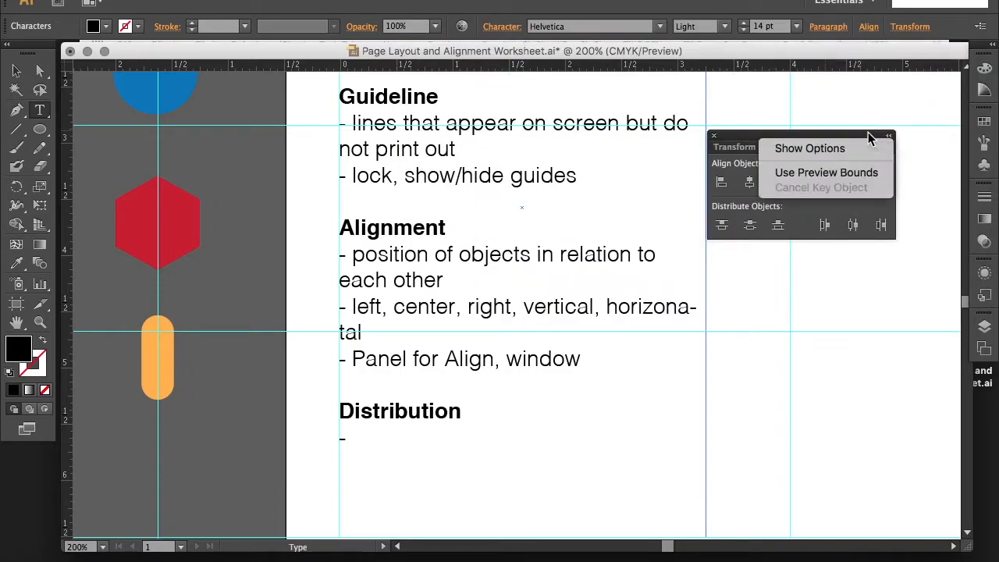
left_click(867, 133)
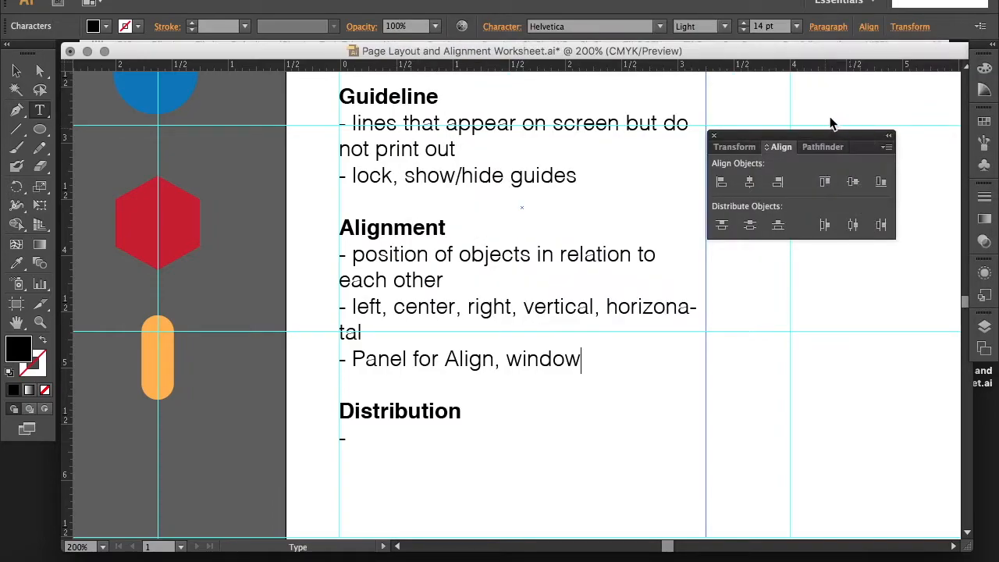
left_click(888, 152)
left_click(888, 152)
left_click(888, 153)
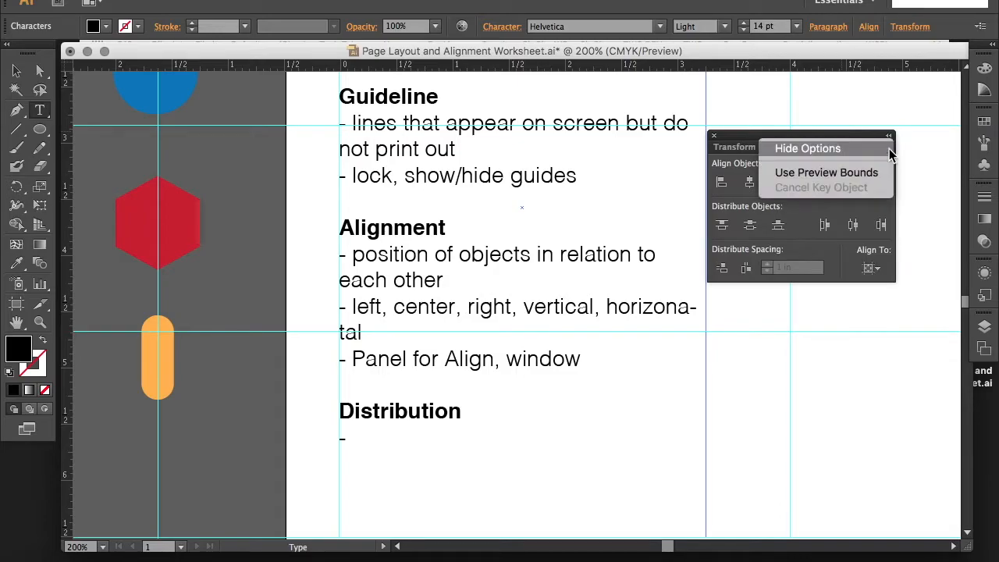
left_click(856, 117)
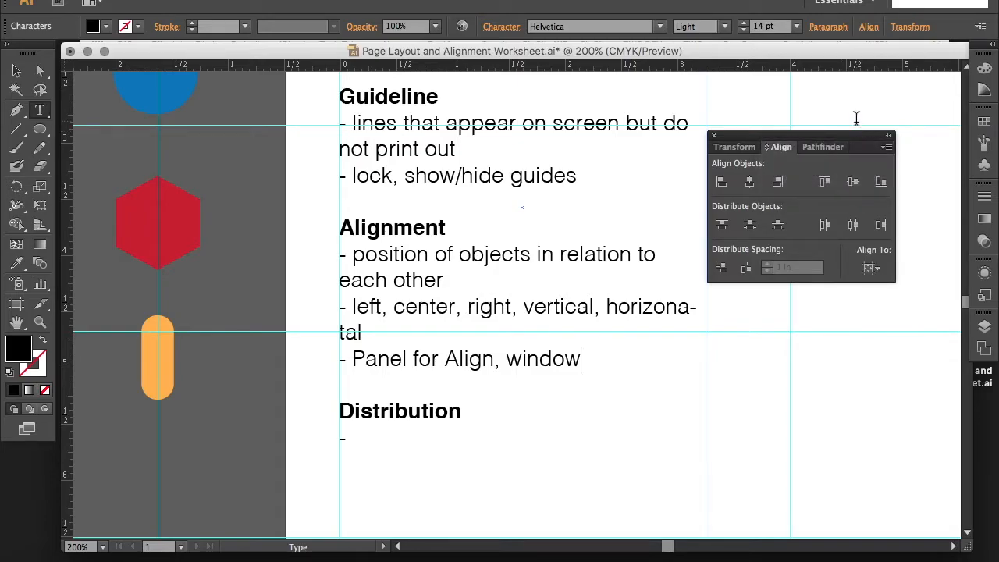
left_click_drag(856, 139, 849, 147)
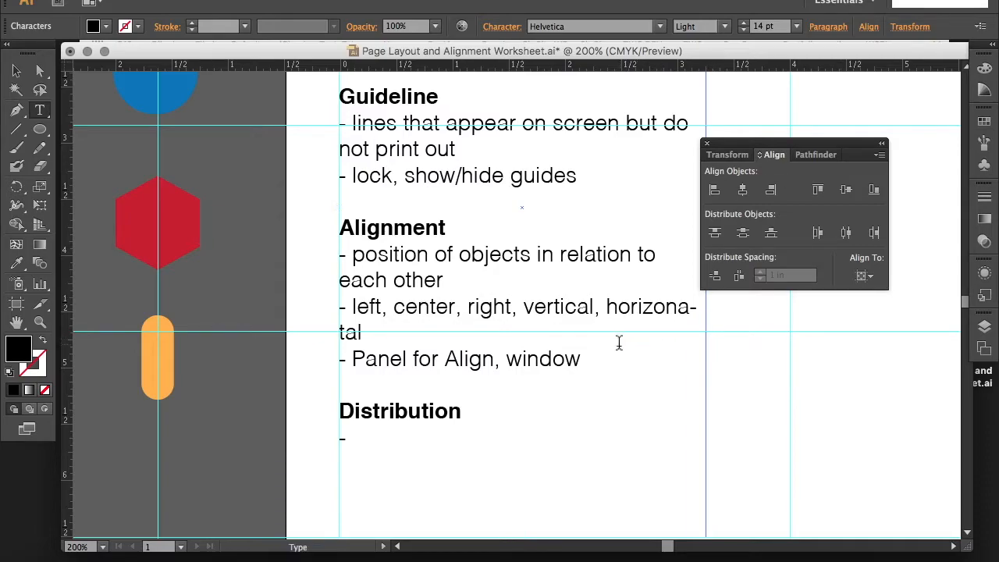
Step: Add a fourth dashed note under the Alignment heading reading "Align to: Selection, Key Object, Artboard"
key("Return")
type("- A")
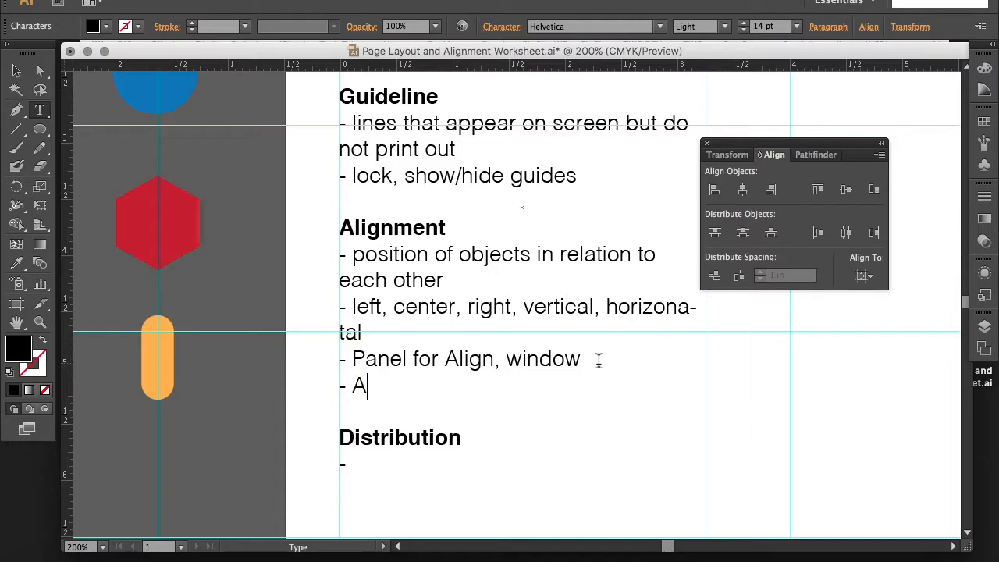
type("lign to")
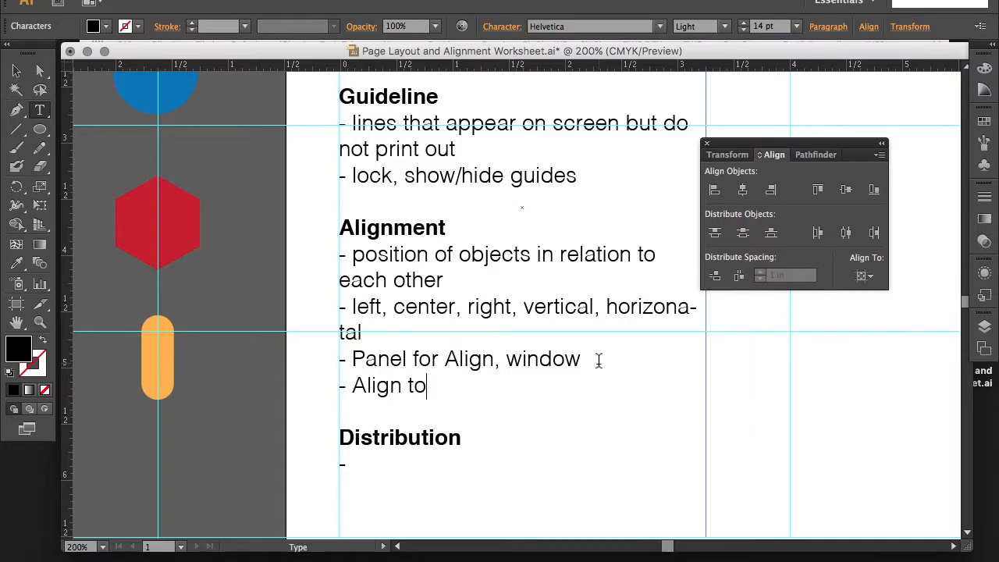
type(": Sel")
type("c")
key("BackSpace")
key("BackSpace")
type("lection, ")
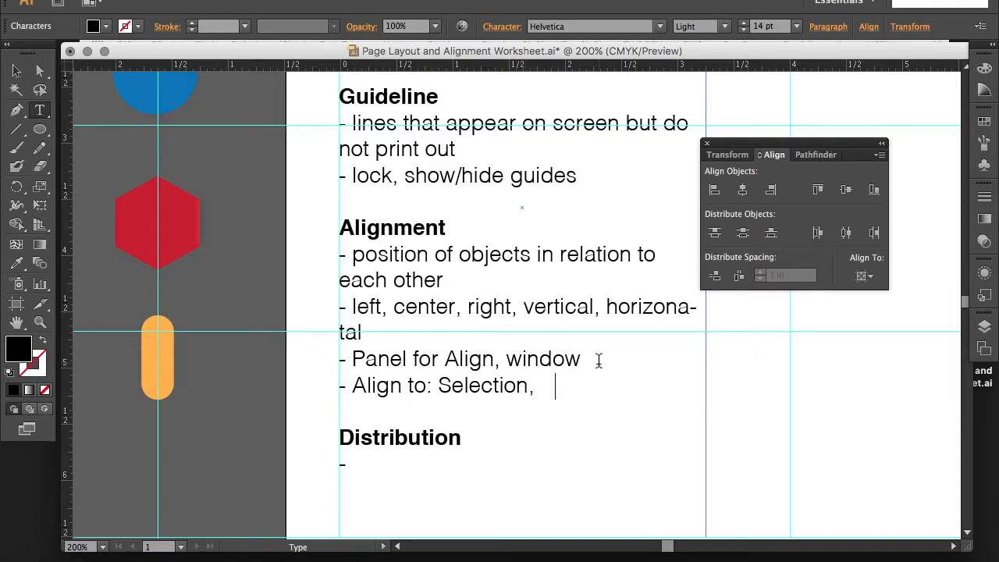
type("Key Object")
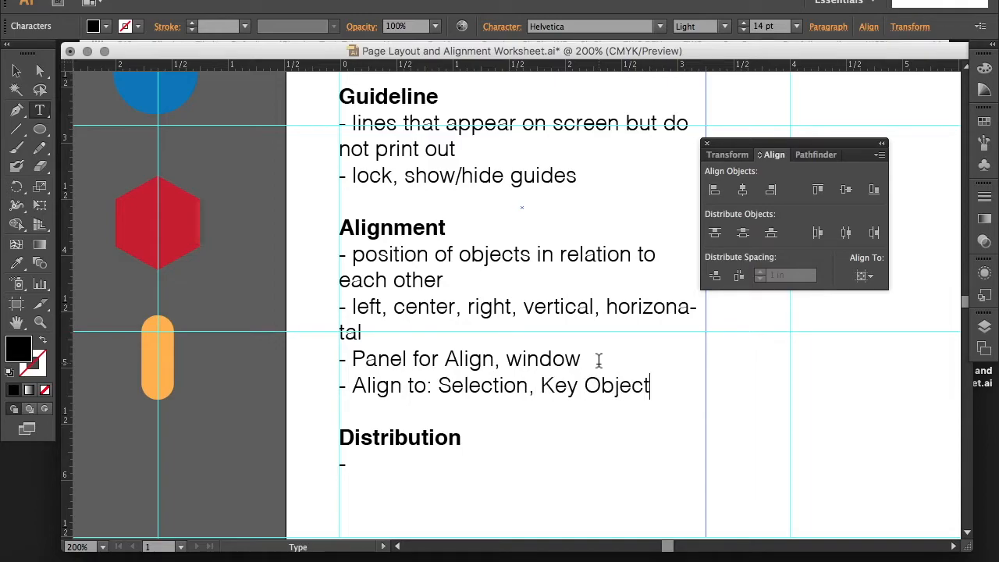
type(", Artboard")
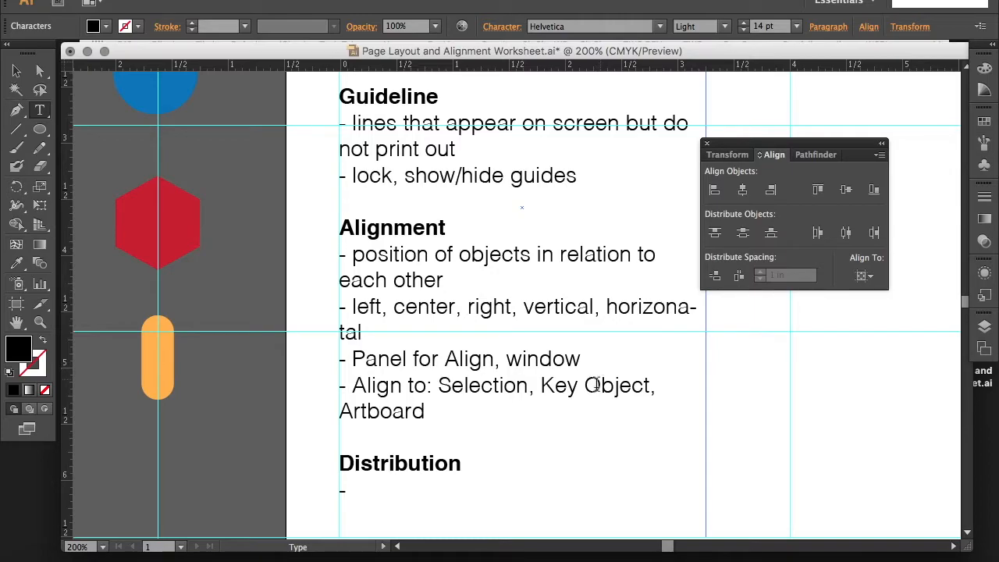
Step: Examine the Align To choices in the Align panel with the green circle on the artboard selected
left_click(868, 276)
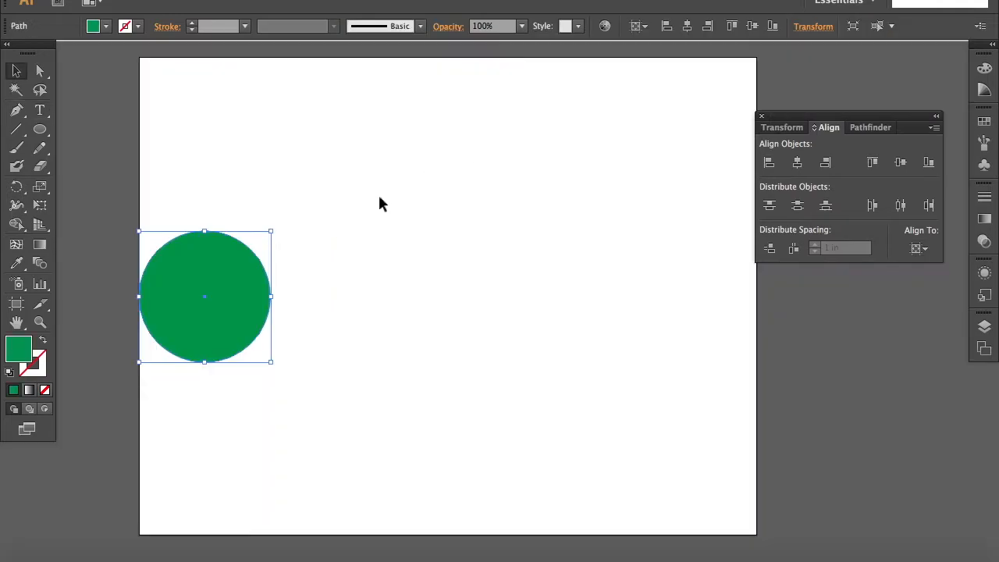
left_click(379, 201)
left_click(251, 273)
left_click(924, 250)
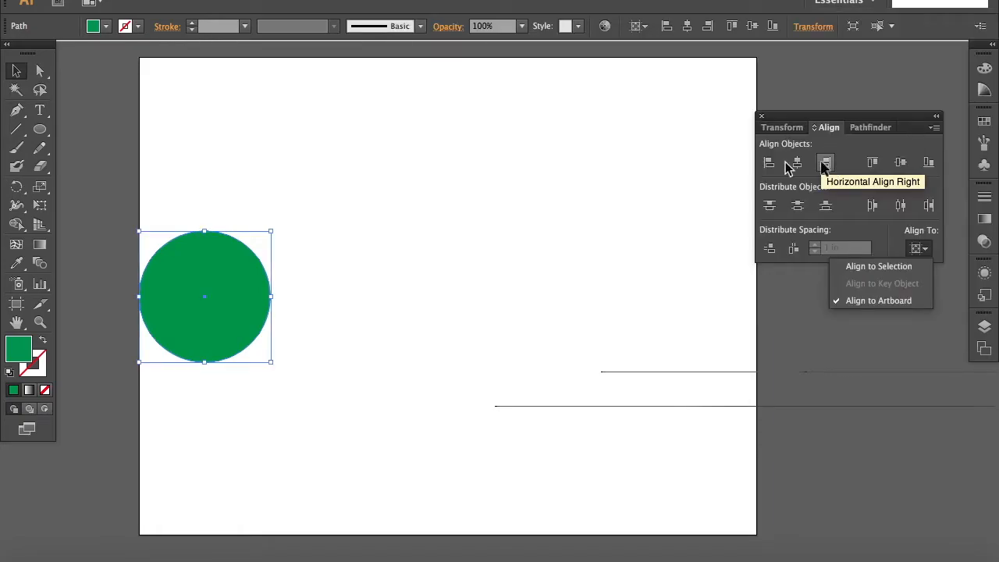
left_click(386, 270)
left_click(248, 286)
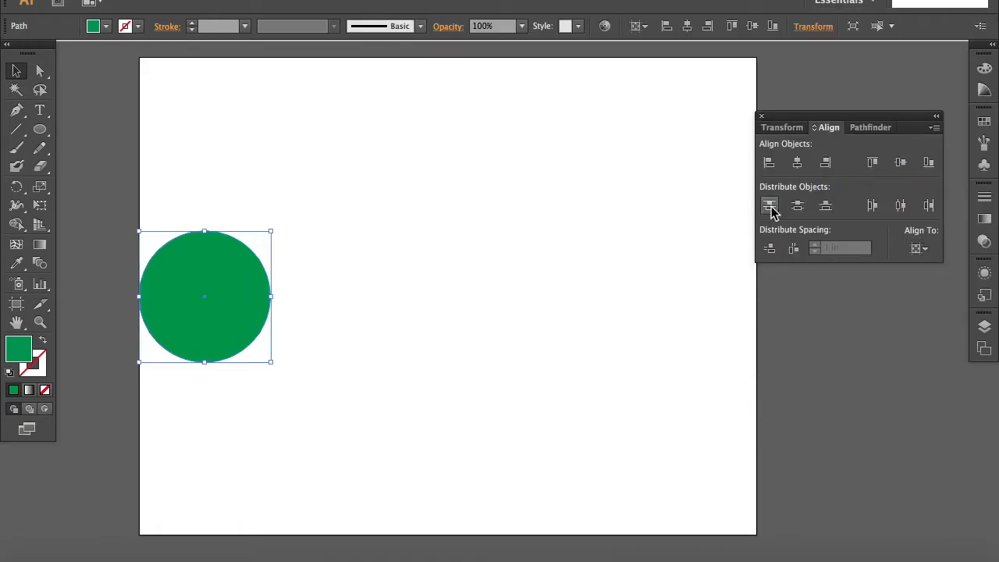
Step: Align the green circle horizontally to the artboard's center, right edge, center and left edge in turn
left_click(797, 164)
left_click(825, 166)
left_click(793, 165)
left_click(769, 164)
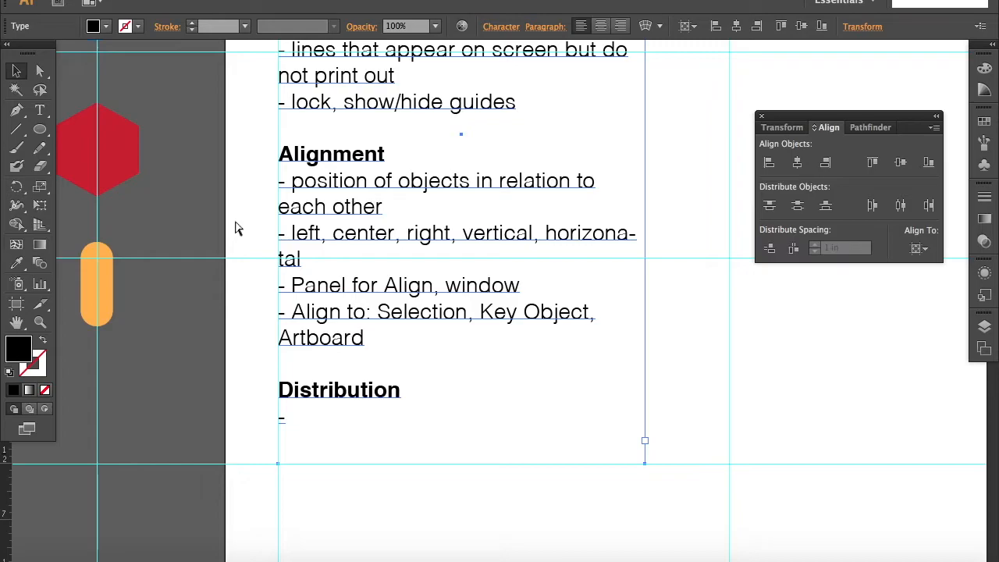
Step: Move the green square from the pasteboard onto the worksheet's blank area beside the notes
key("super+0")
left_click(115, 184)
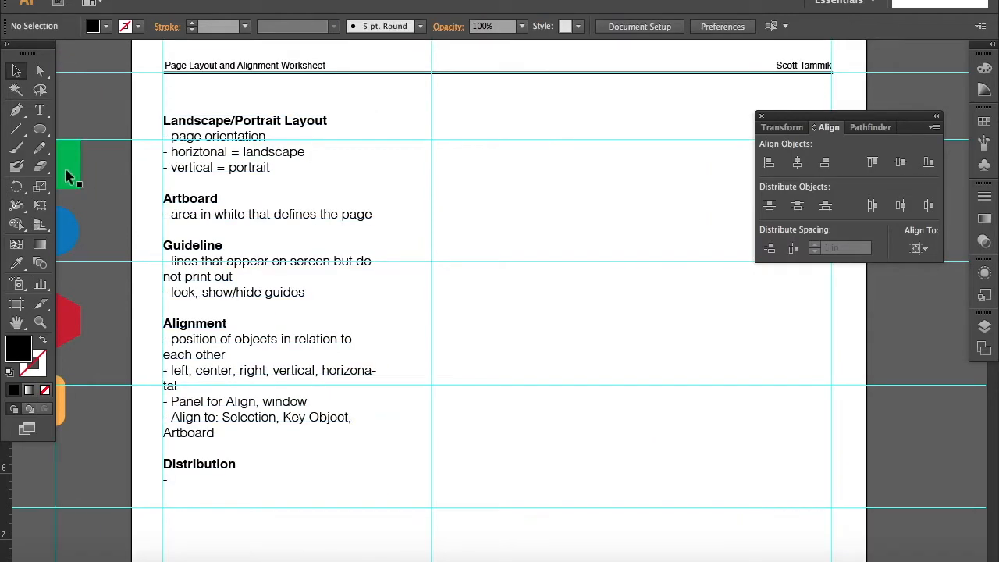
left_click_drag(637, 299, 609, 313)
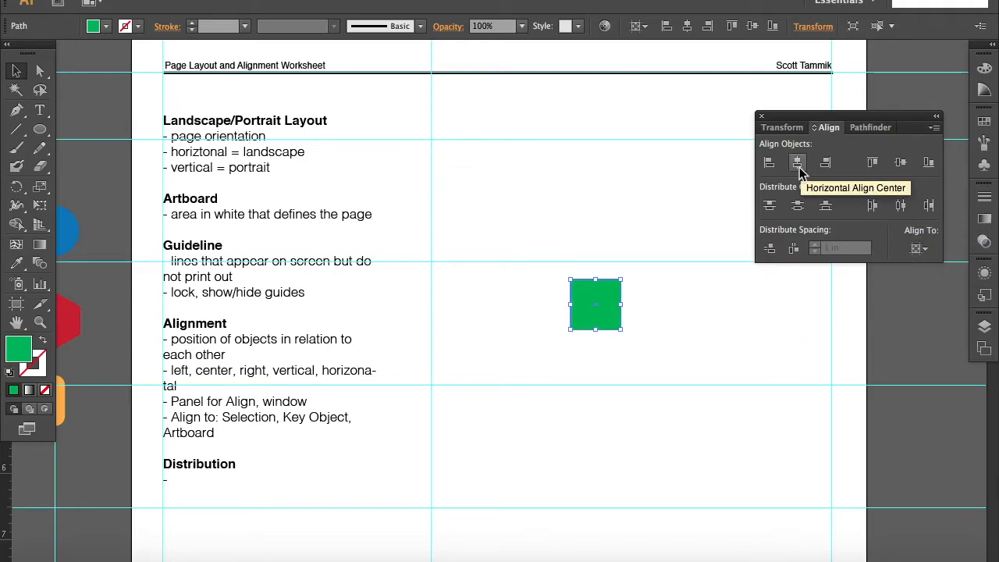
Step: With Align to Artboard active, try the horizontal left, center and right alignments on the green square, finishing at the right edge
left_click(918, 249)
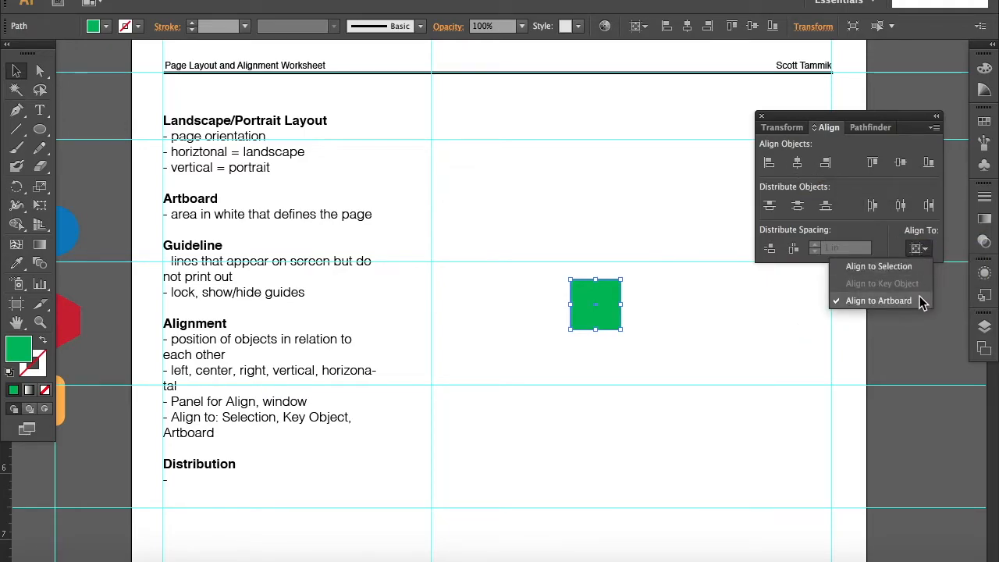
left_click(917, 324)
left_click(598, 307)
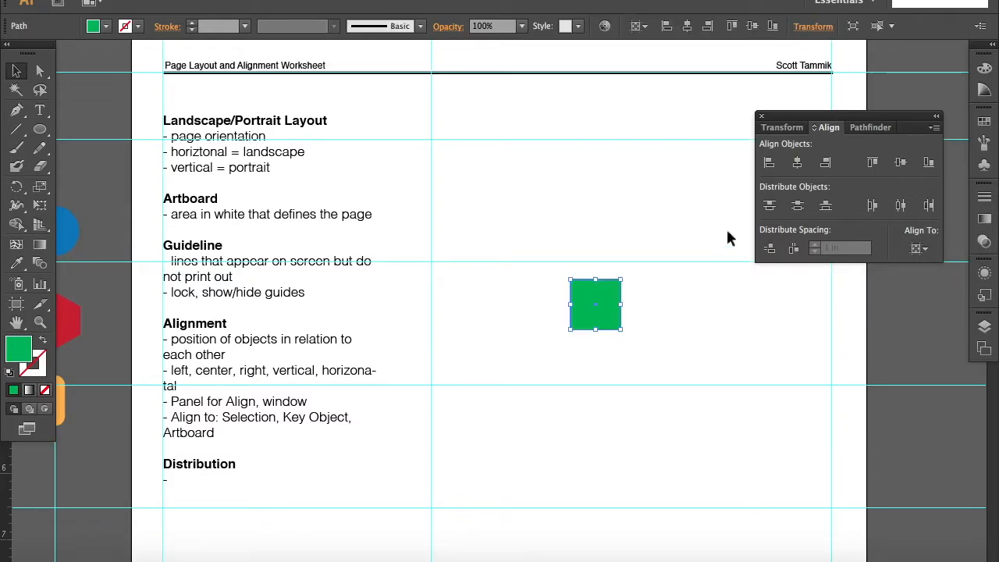
left_click(770, 162)
left_click(796, 162)
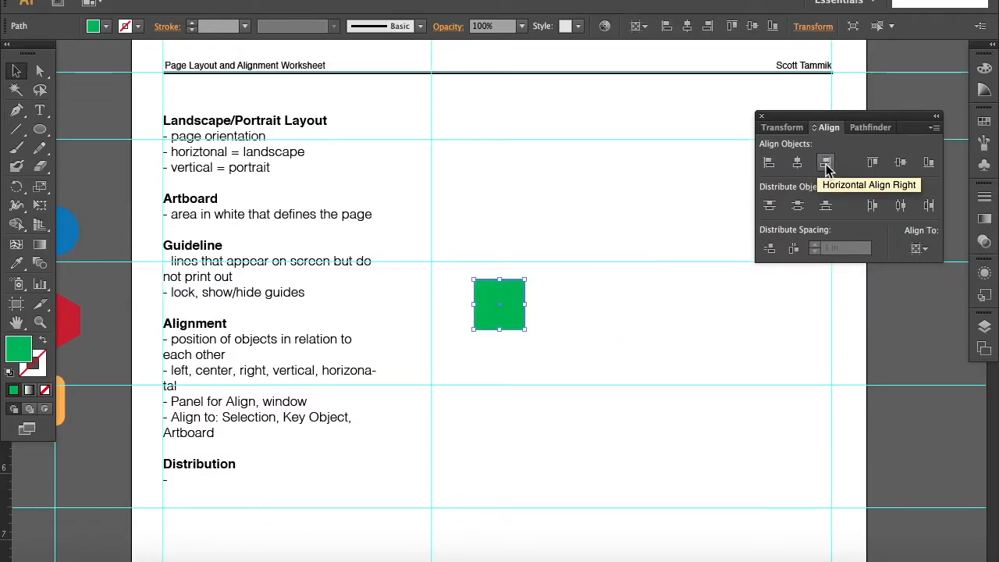
left_click(826, 162)
left_click(797, 162)
left_click(769, 162)
left_click(797, 162)
left_click(826, 162)
left_click(797, 162)
left_click(770, 162)
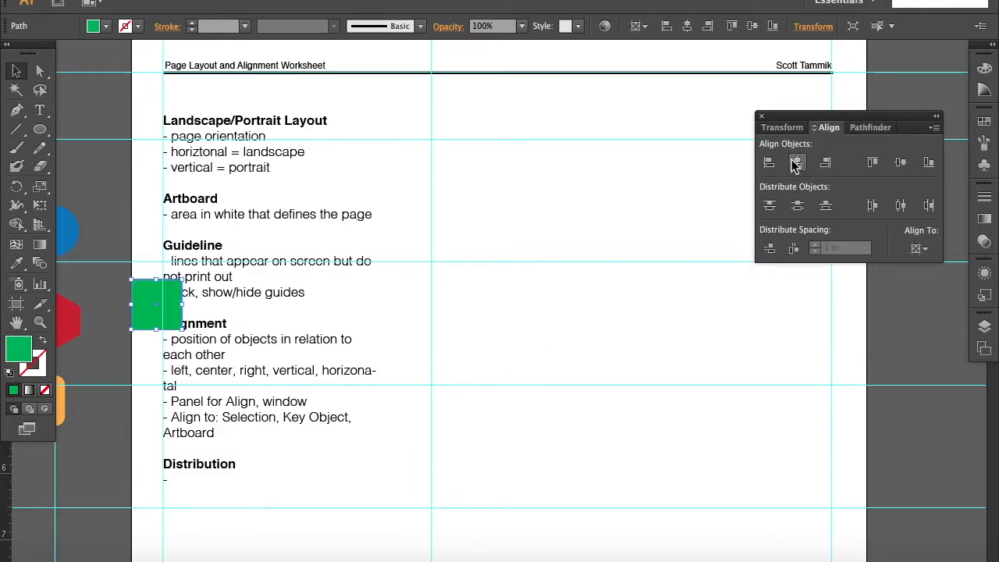
left_click(797, 163)
left_click(826, 162)
left_click(797, 163)
left_click(826, 163)
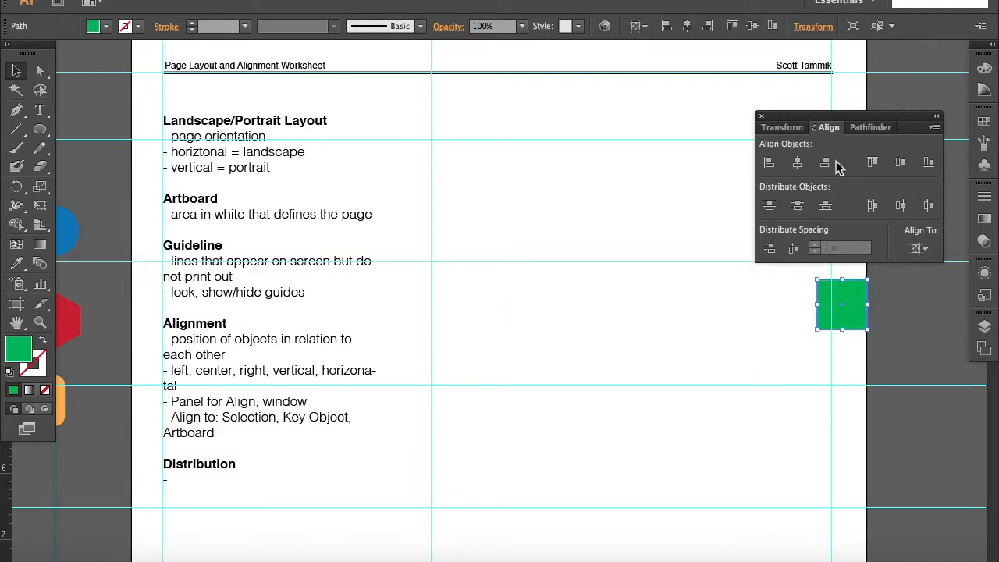
Step: Try the green square's vertical top and bottom alignments, then center it vertically and horizontally on the artboard
left_click(872, 162)
left_click(901, 162)
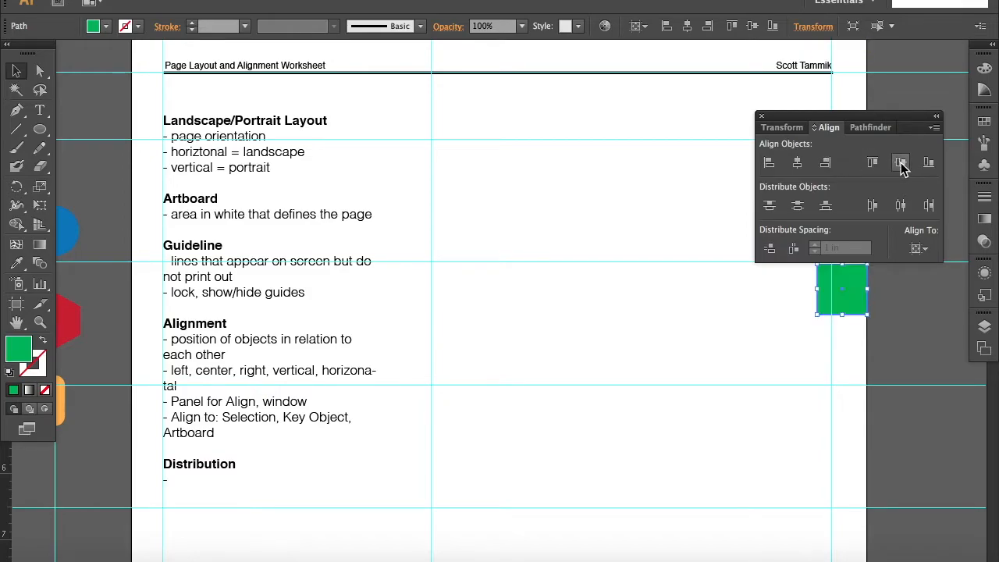
left_click(928, 162)
left_click(901, 162)
left_click(797, 163)
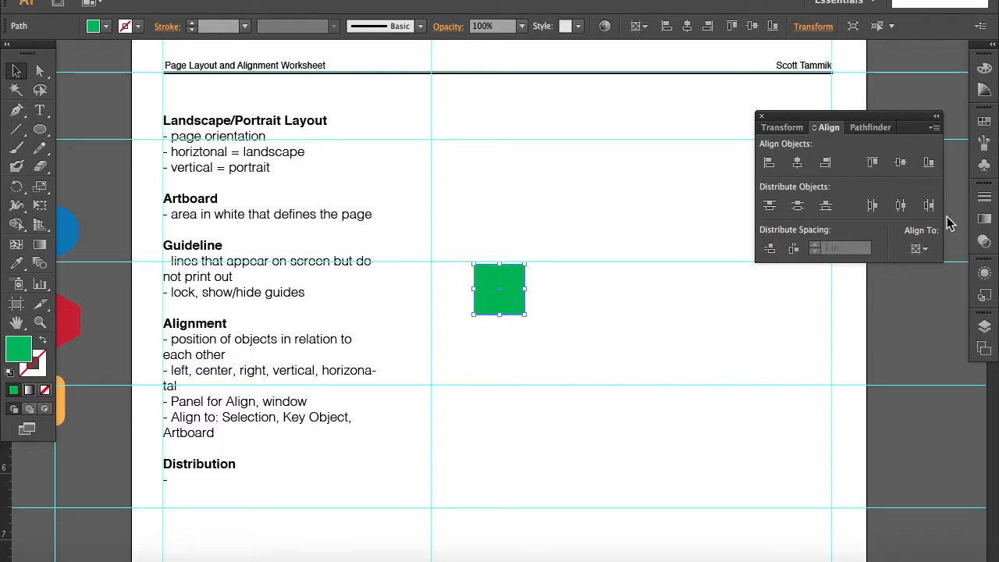
Step: Shift the Align panel aside and move the green square higher in the blank area beside the notes
left_click(930, 245)
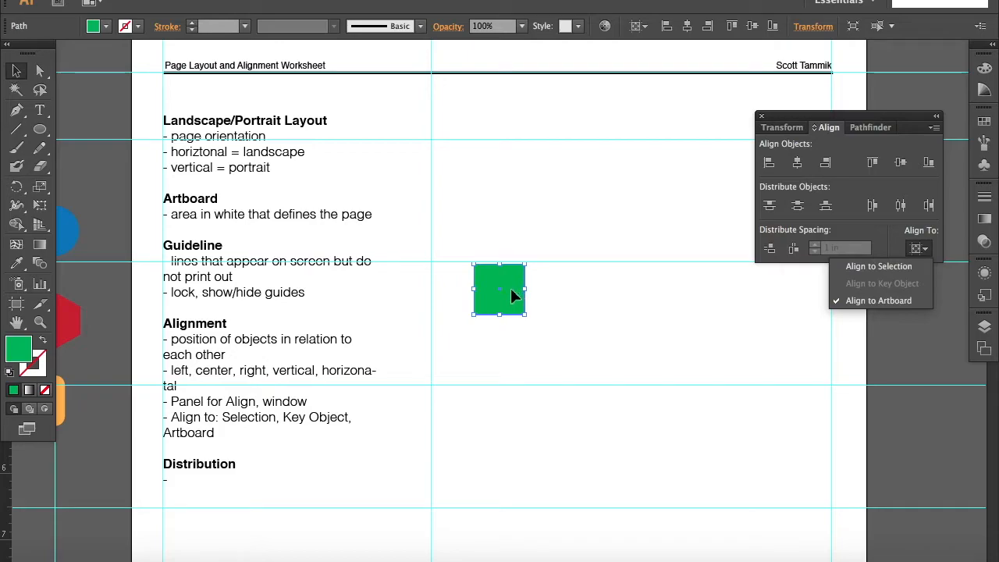
left_click_drag(849, 111, 907, 104)
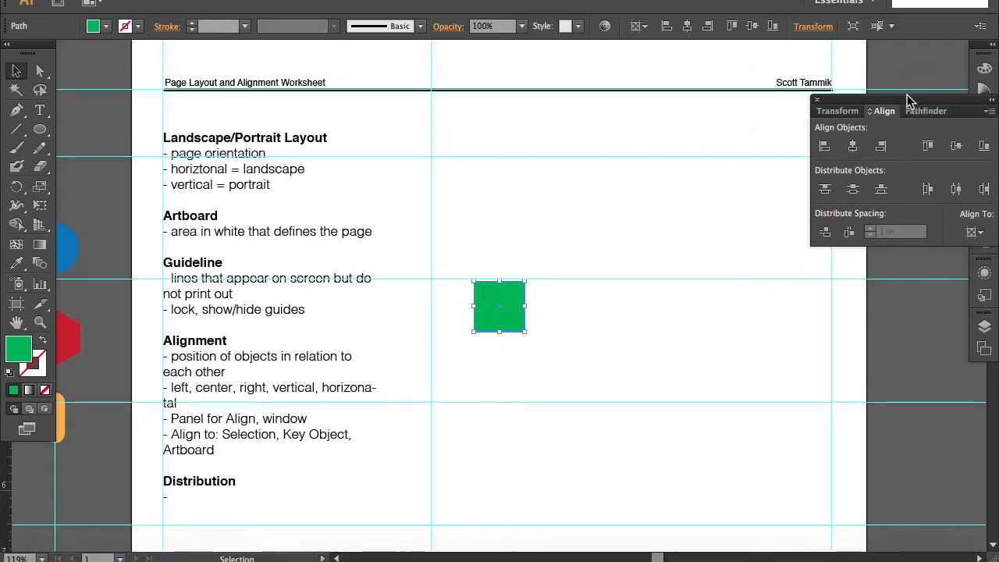
scroll(522, 286, "down", 1)
left_click(521, 236)
left_click_drag(513, 287, 598, 205)
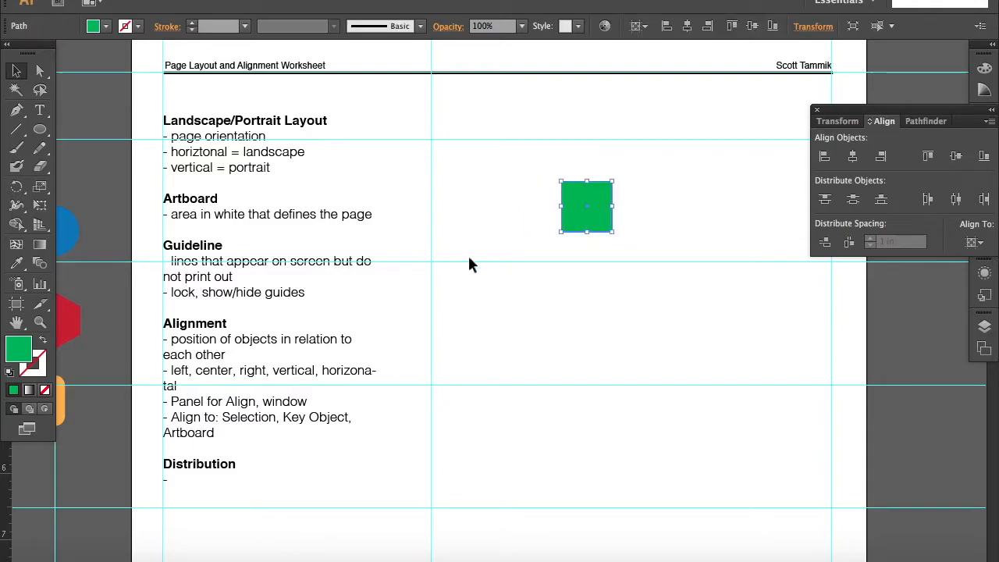
scroll(469, 258, "left", 2)
scroll(469, 258, "left", 1)
scroll(470, 258, "down", 1)
scroll(470, 260, "down", 3)
scroll(470, 260, "up", 1)
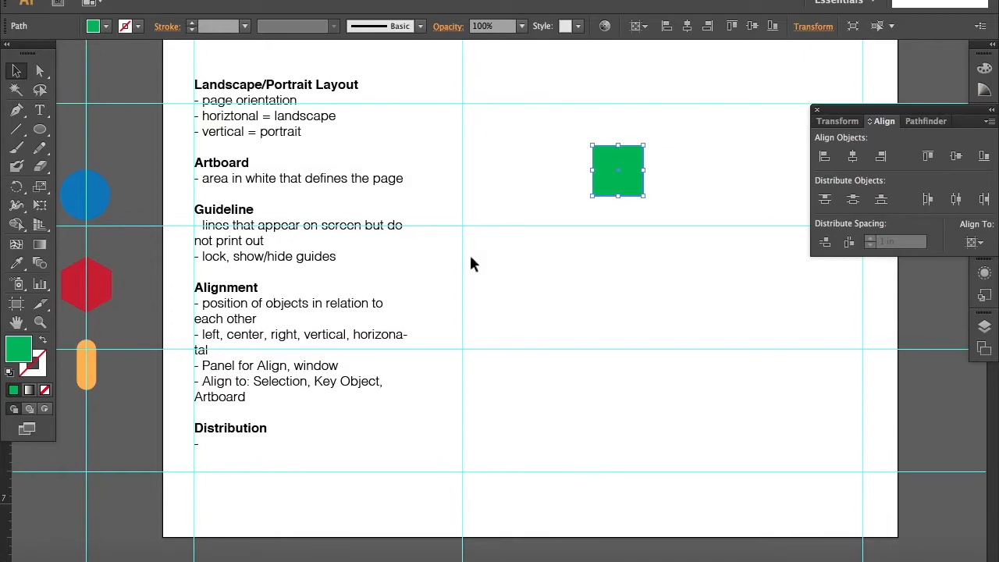
key("ctrl+shift+b")
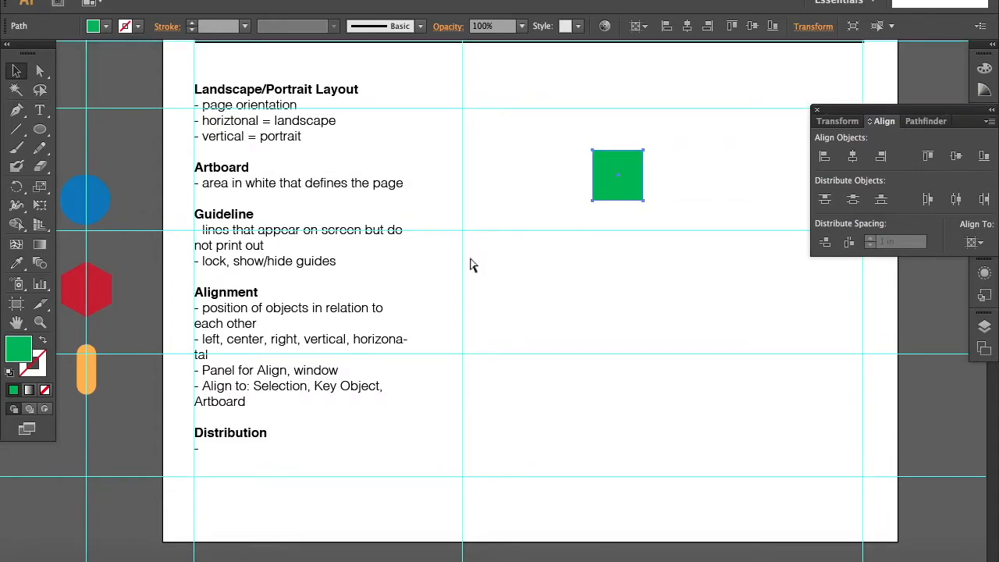
key("ctrl+shift+b")
left_click(131, 78)
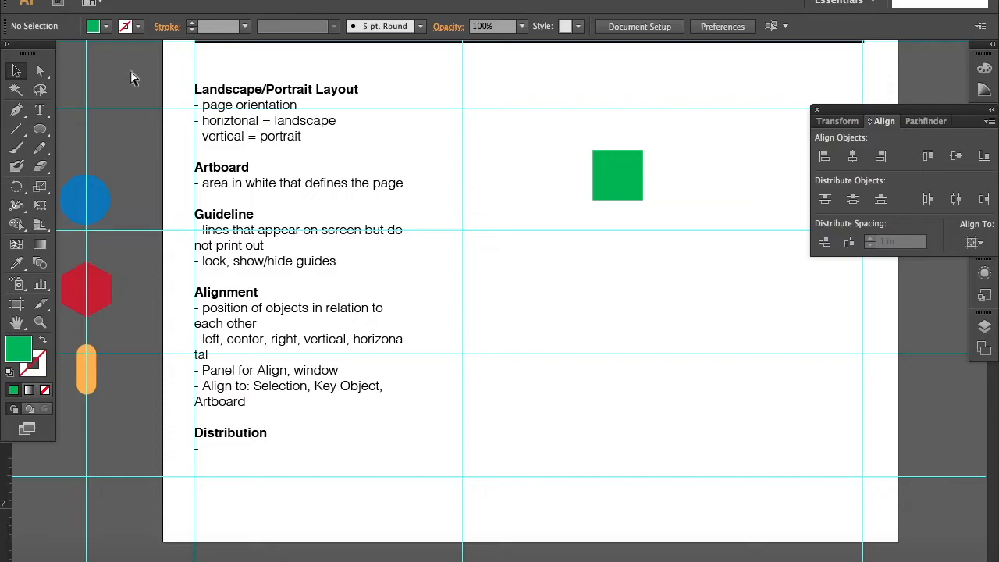
left_click(390, 0)
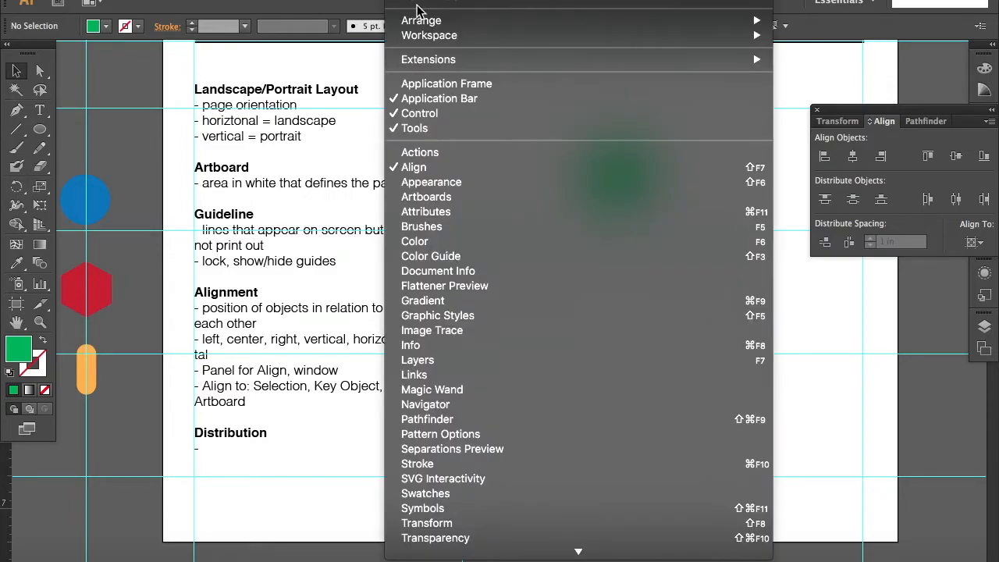
left_click(246, 72)
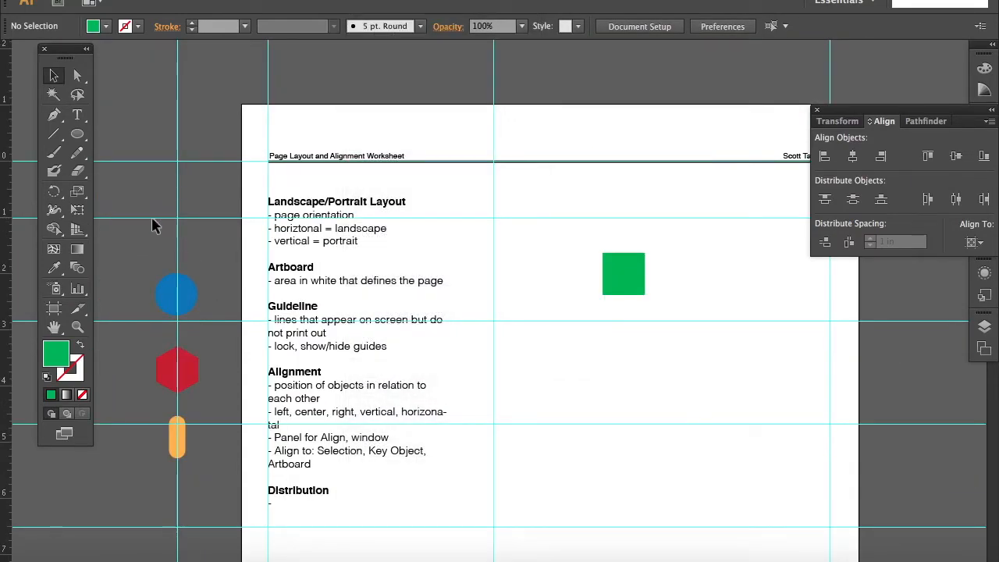
Step: Move the first and second horizontal guides below the header line slightly lower so the guides are unevenly spaced
left_click_drag(153, 221, 158, 245)
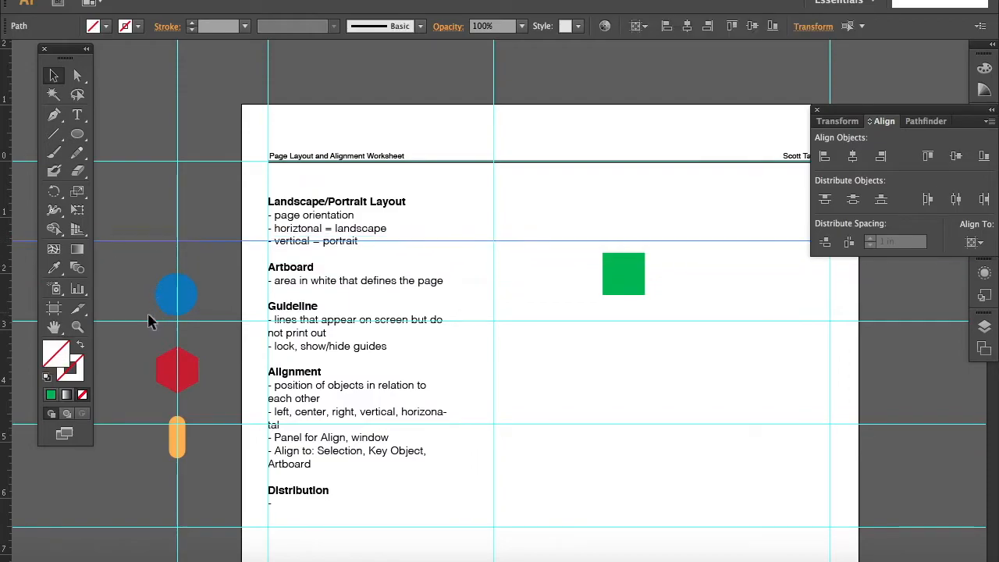
left_click_drag(145, 327, 123, 341)
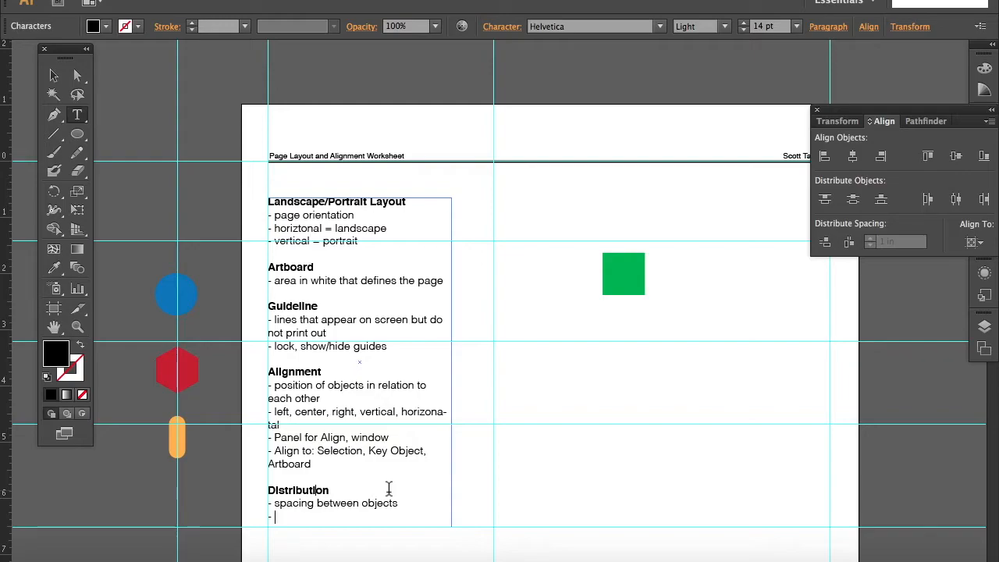
Step: Add the note "vertical or horizontal" under Distribution and lengthen the notes text frame downward to make room for more lines
type("vertical or horizontal")
key("Escape")
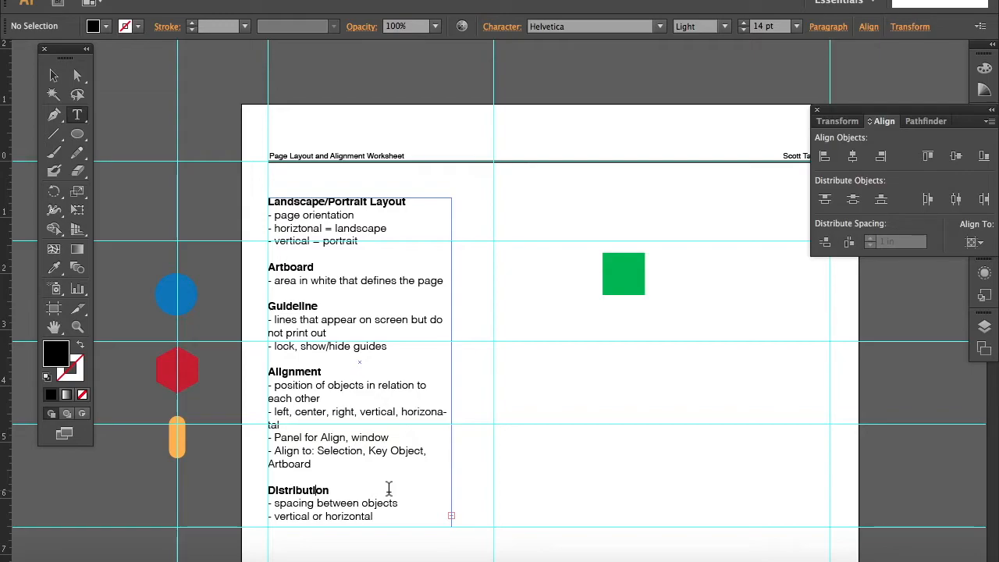
left_click(54, 76)
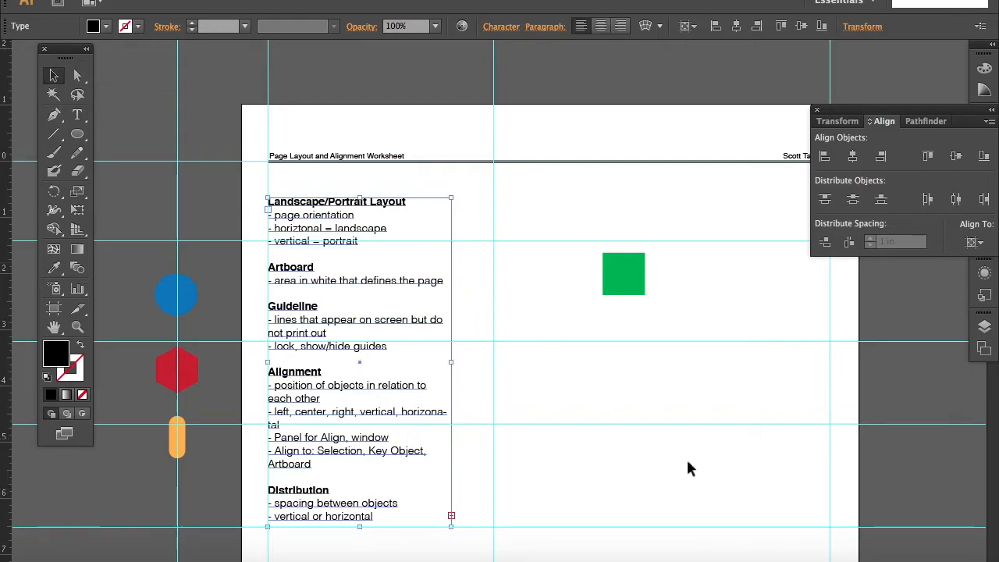
scroll(580, 425, "down", 3)
left_click_drag(359, 490, 361, 523)
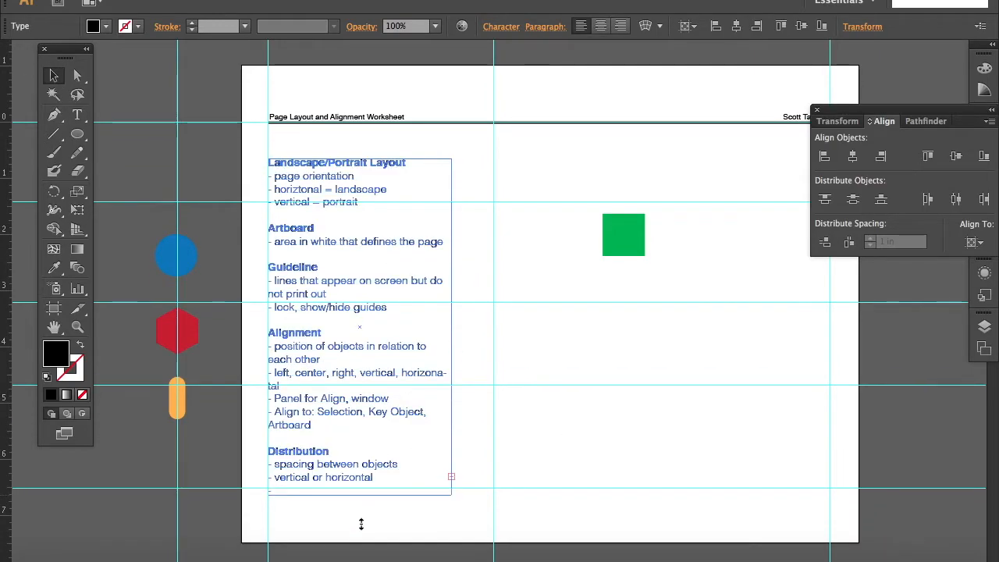
Step: Add the note "equal, or unequal" as the last line under Distribution and deselect the text
left_click(283, 491)
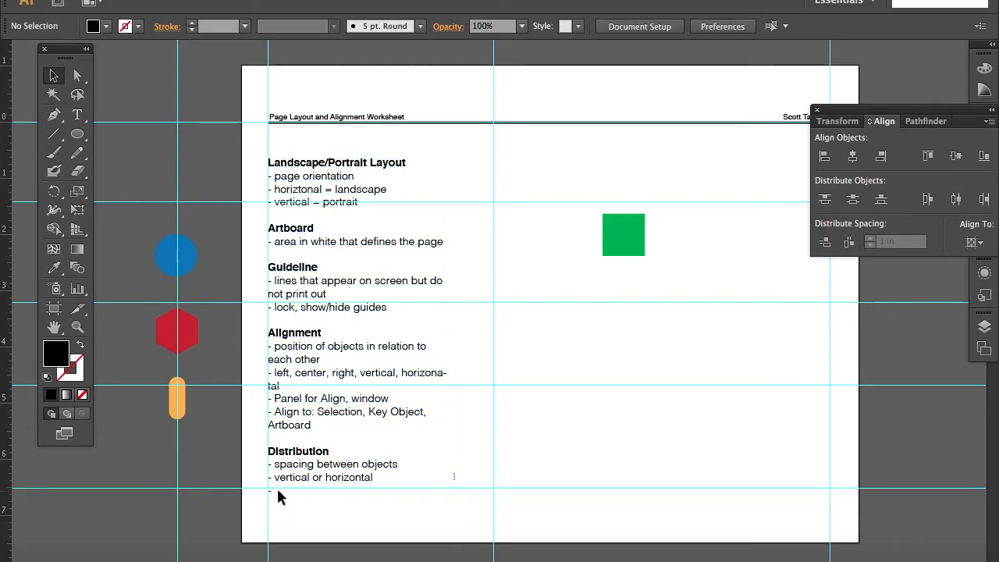
double_click(277, 491)
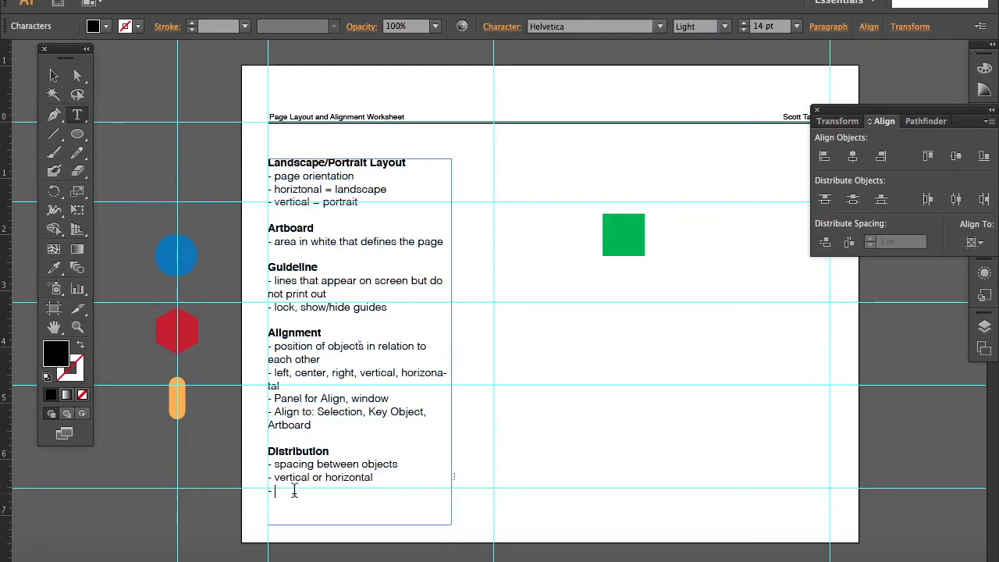
type("equal, or unequal")
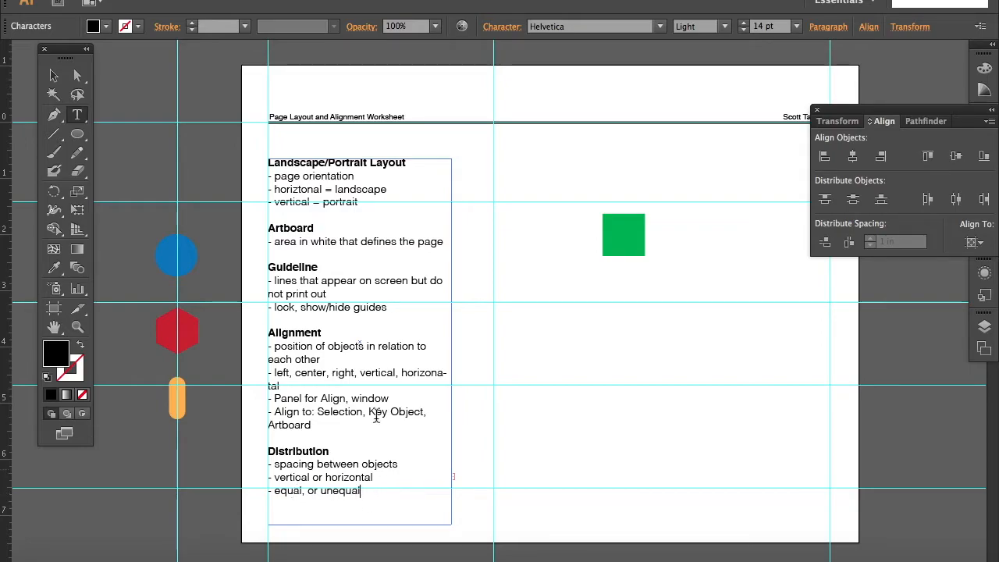
left_click(54, 75)
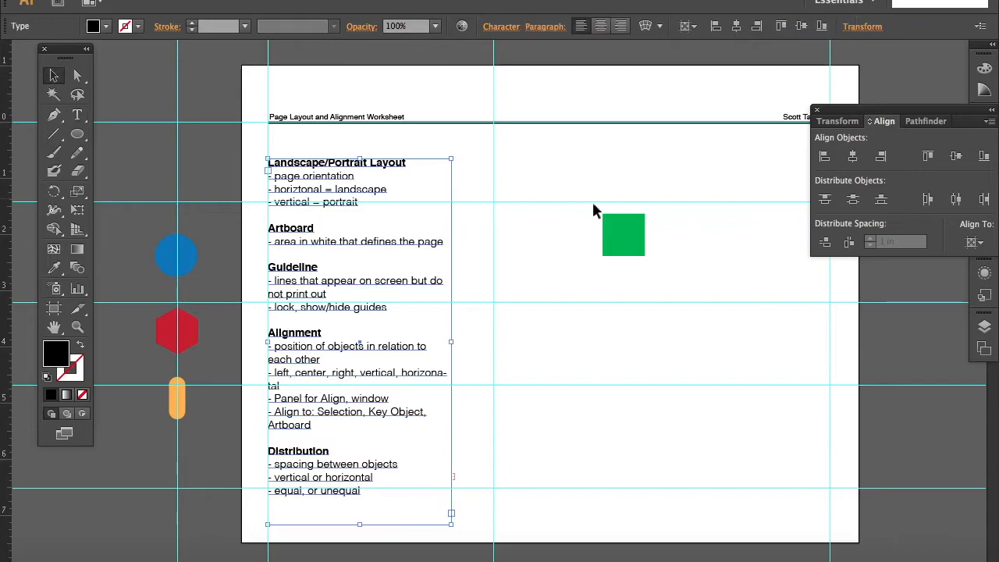
left_click(558, 242)
Step: Move the green square off the page onto the pasteboard above the blue circle and deselect it
left_click_drag(559, 242, 507, 240)
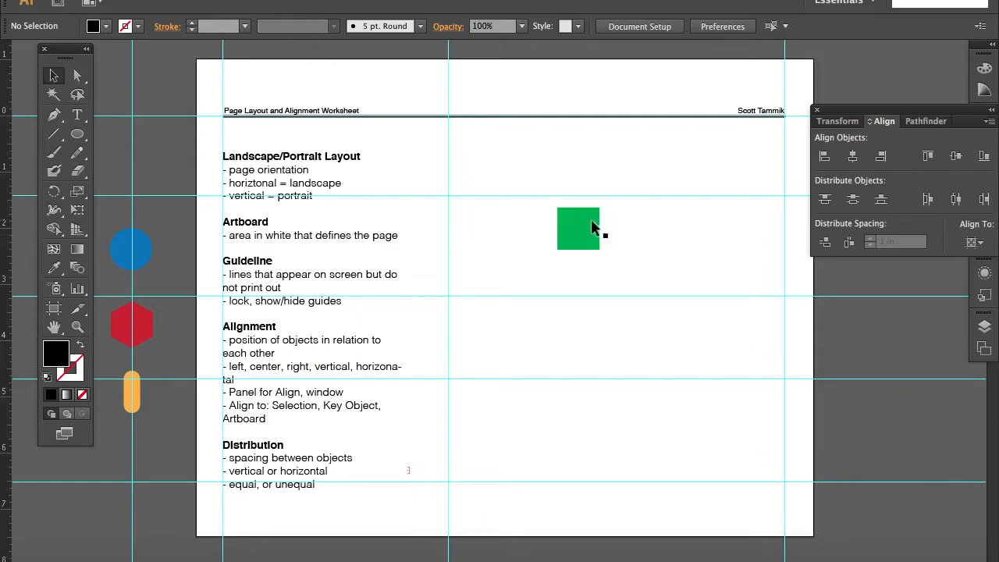
left_click_drag(593, 226, 145, 153)
left_click(575, 153)
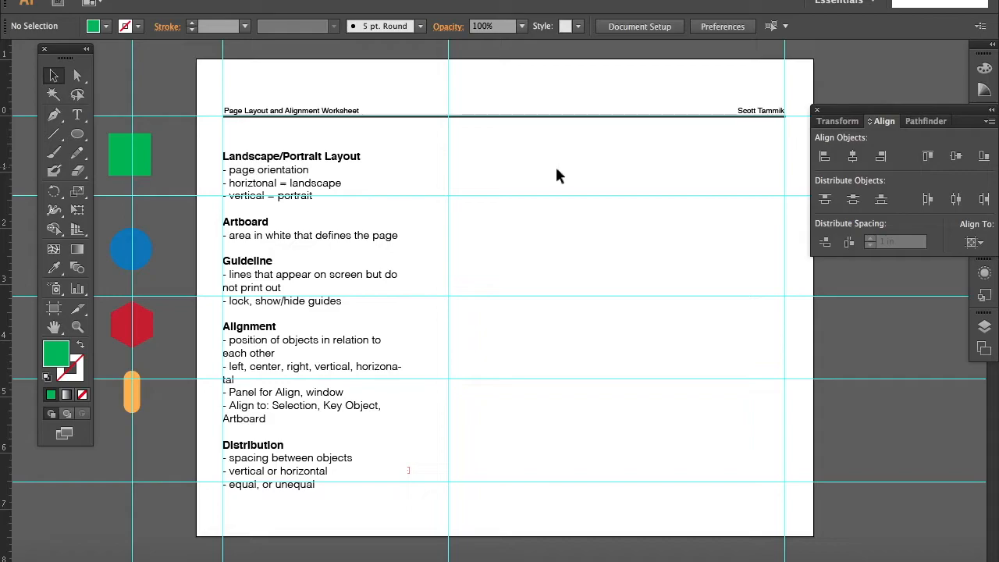
Step: Select the four horizontal guides below the header line together and reposition the Align panel within easy reach
left_click(561, 195)
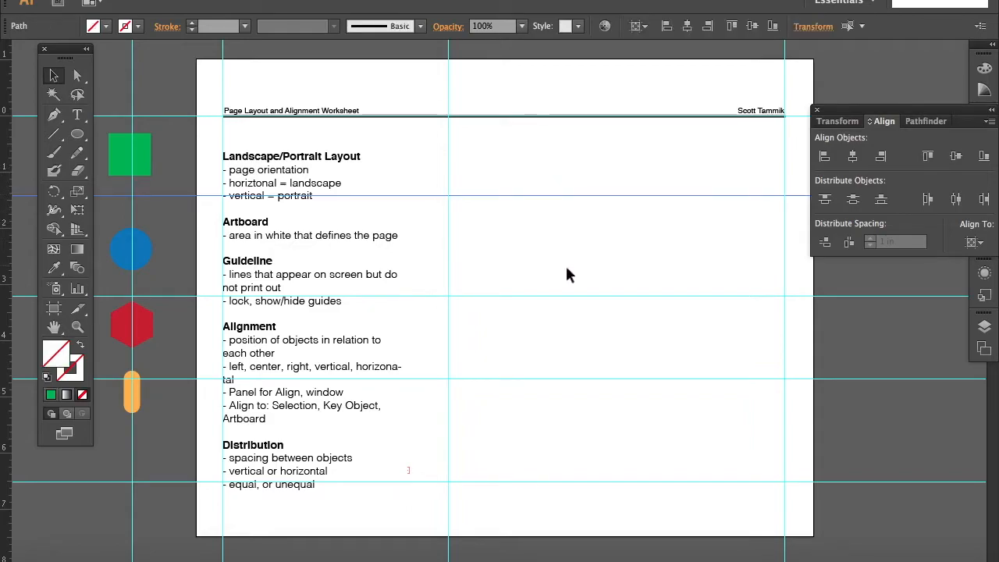
left_click(566, 294)
left_click(570, 379)
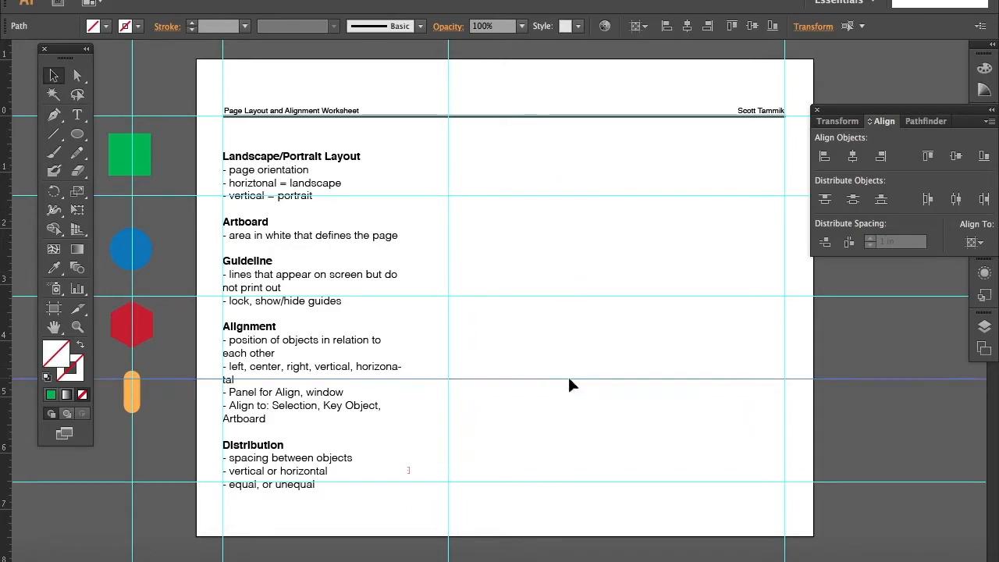
left_click(565, 474)
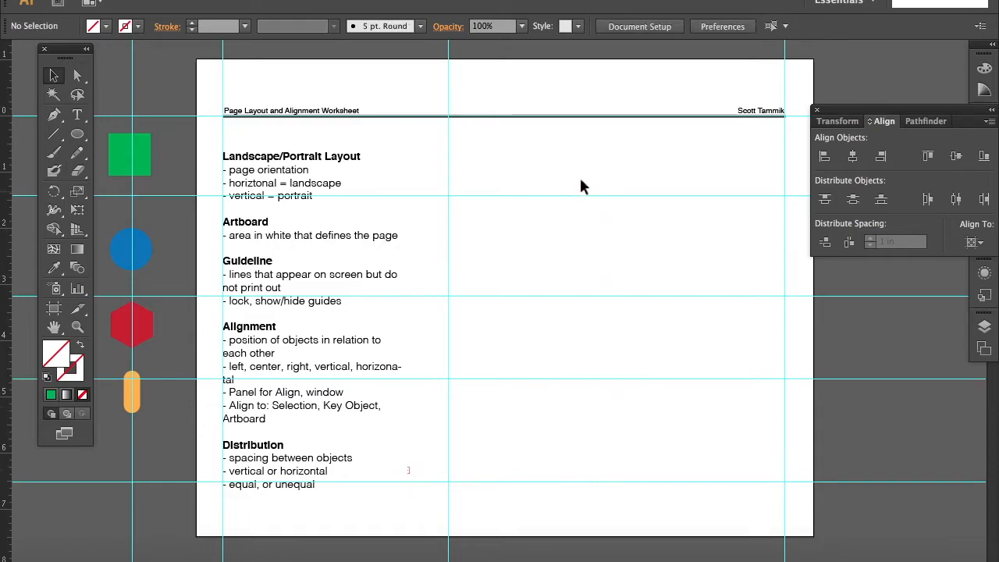
left_click_drag(571, 195, 653, 504)
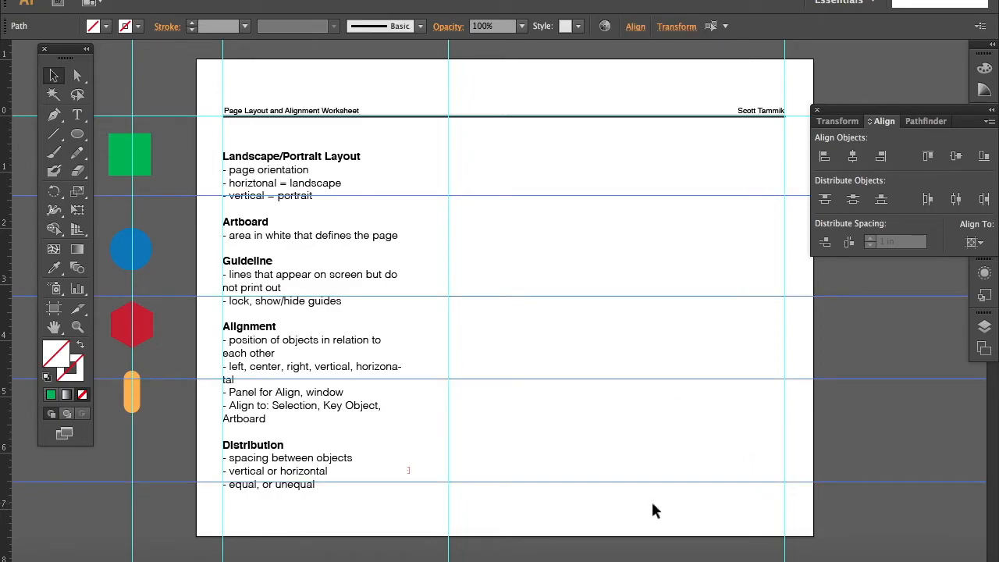
left_click_drag(941, 121, 894, 68)
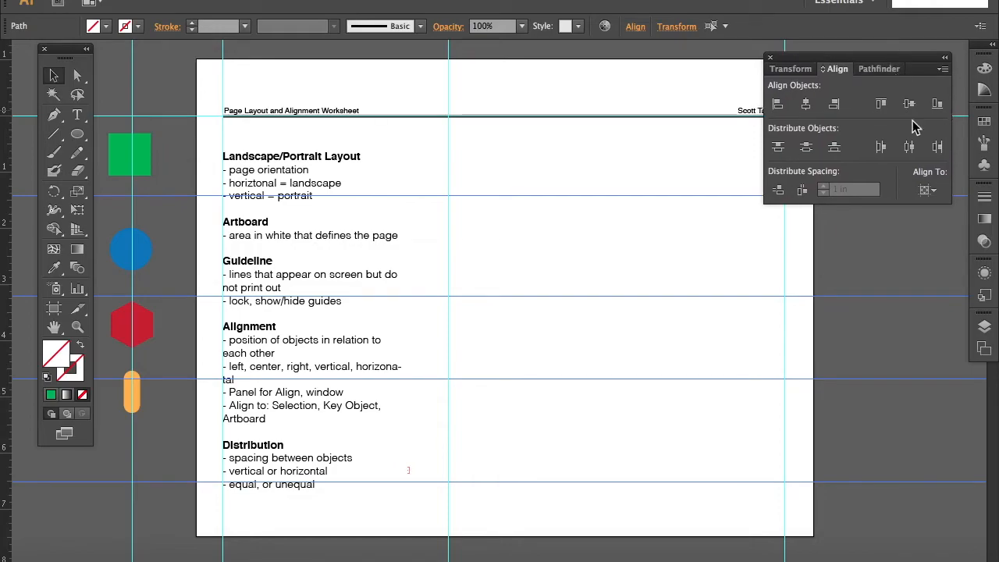
Step: Try a Vertical Distribute Center on the four selected guides with Align to Artboard active
left_click(935, 190)
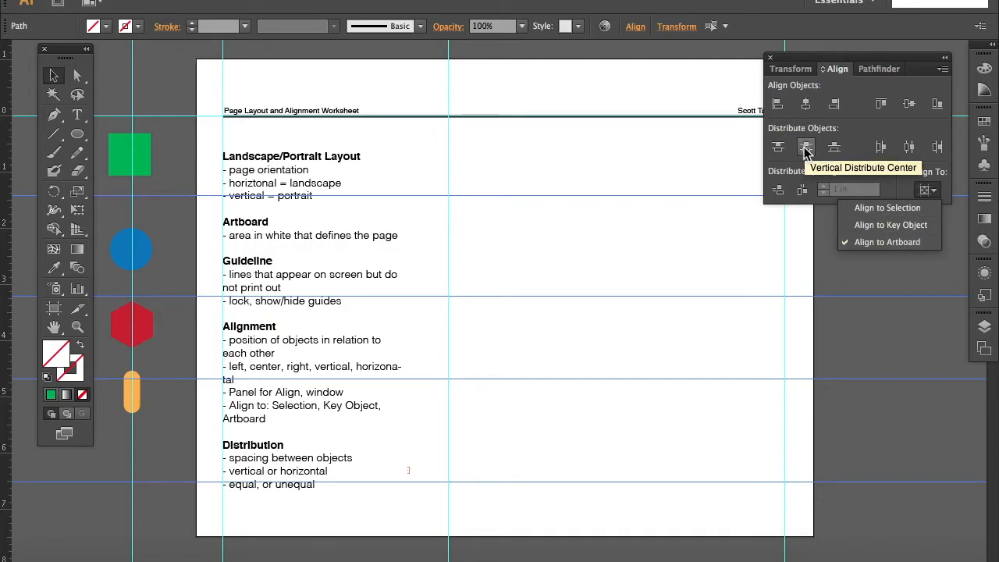
left_click(805, 150)
left_click(806, 150)
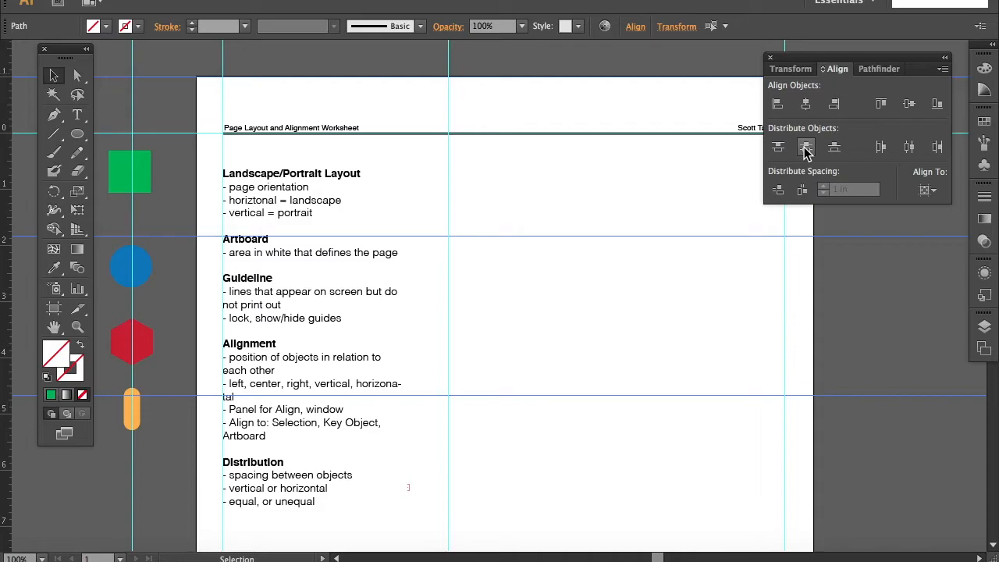
Step: Switch to Align to Selection and space the four selected guides evenly with Vertical Distribute Center
scroll(705, 209, "down", 2)
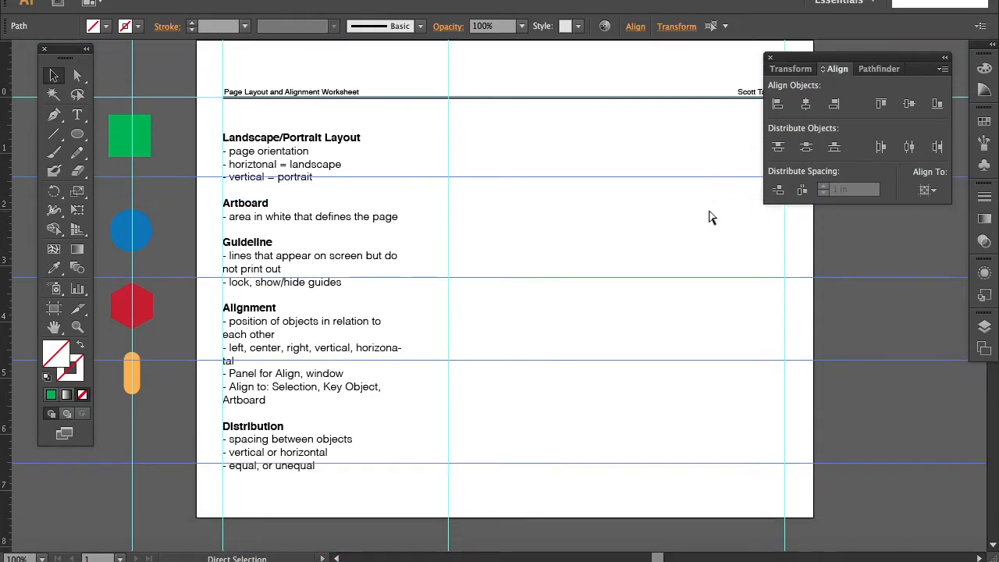
left_click(931, 191)
left_click(913, 208)
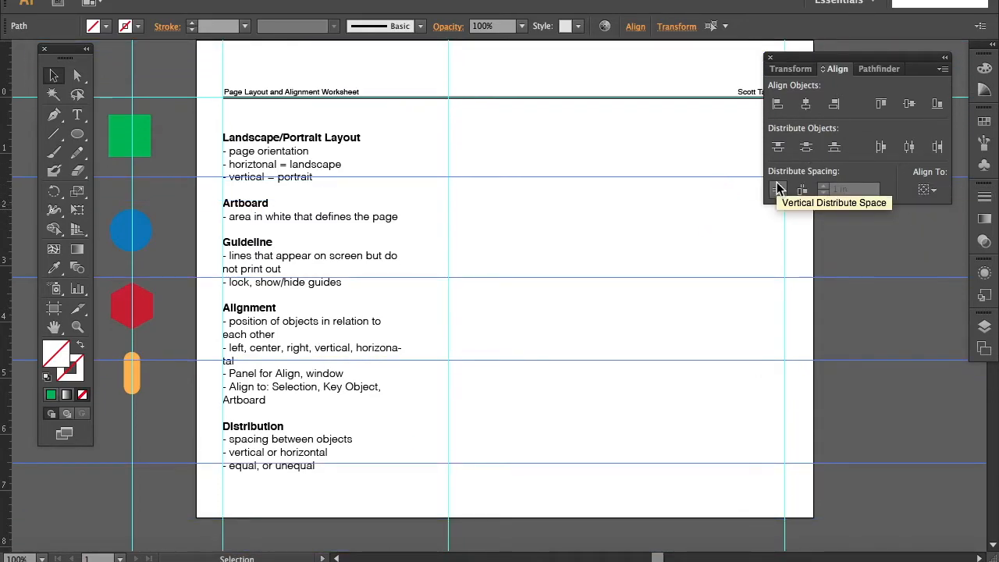
left_click(806, 148)
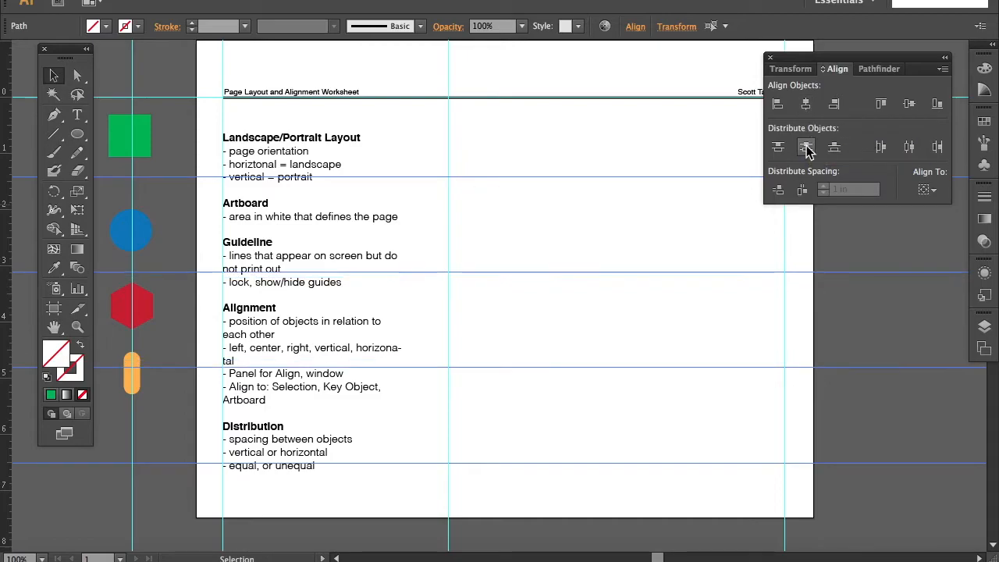
left_click(806, 149)
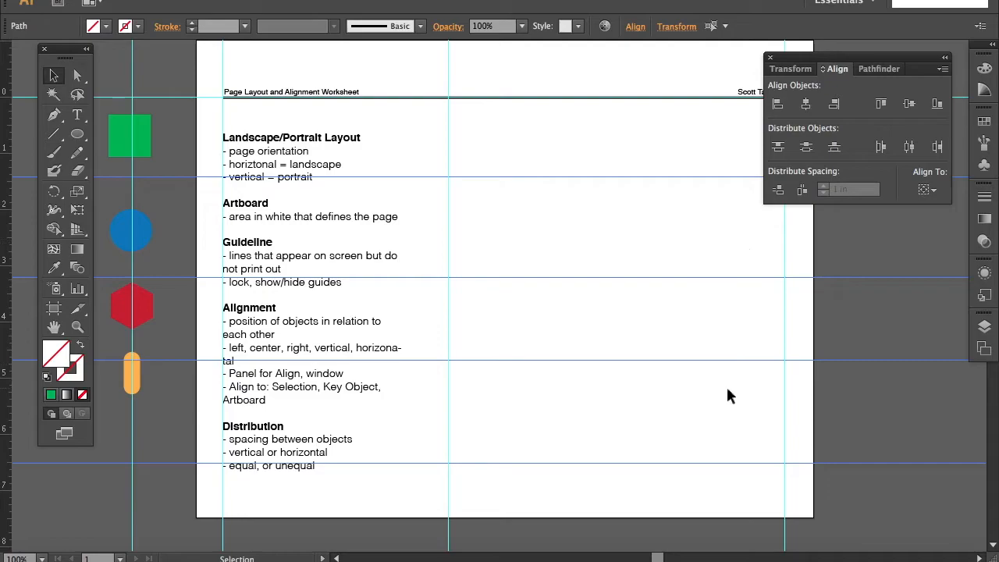
left_click(806, 148)
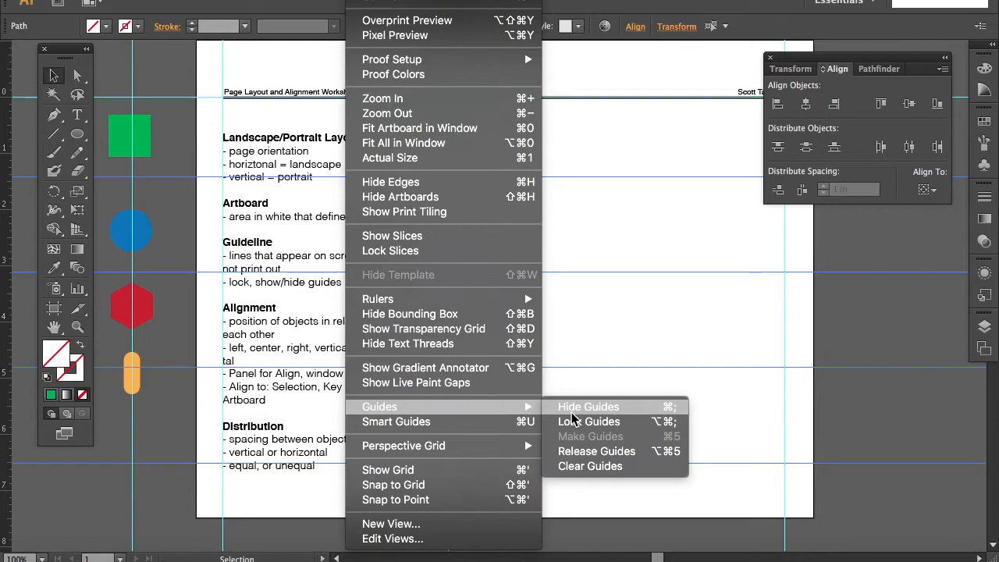
left_click(627, 337)
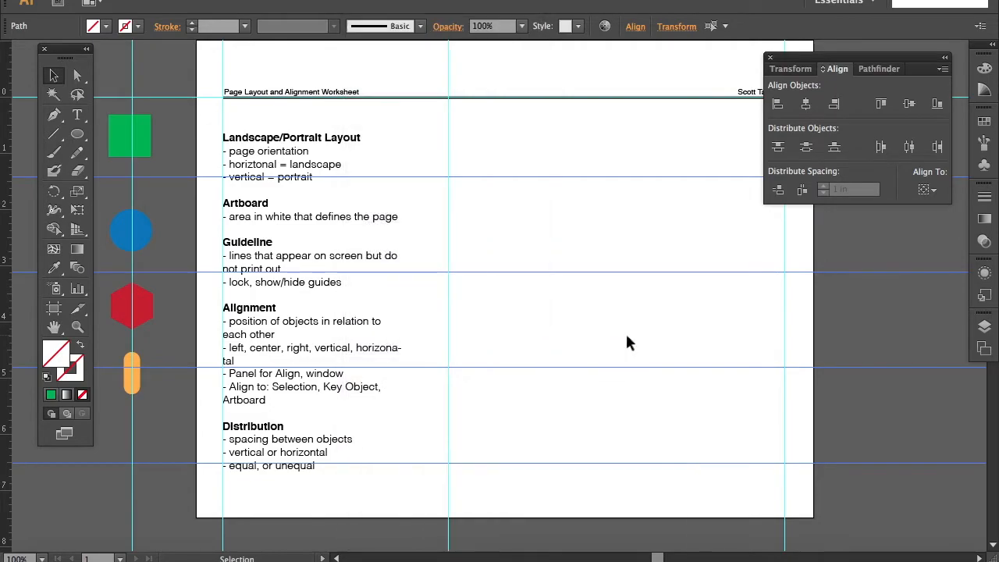
Step: Collapse the Align panel group and move it off the page onto the pasteboard
left_click(944, 58)
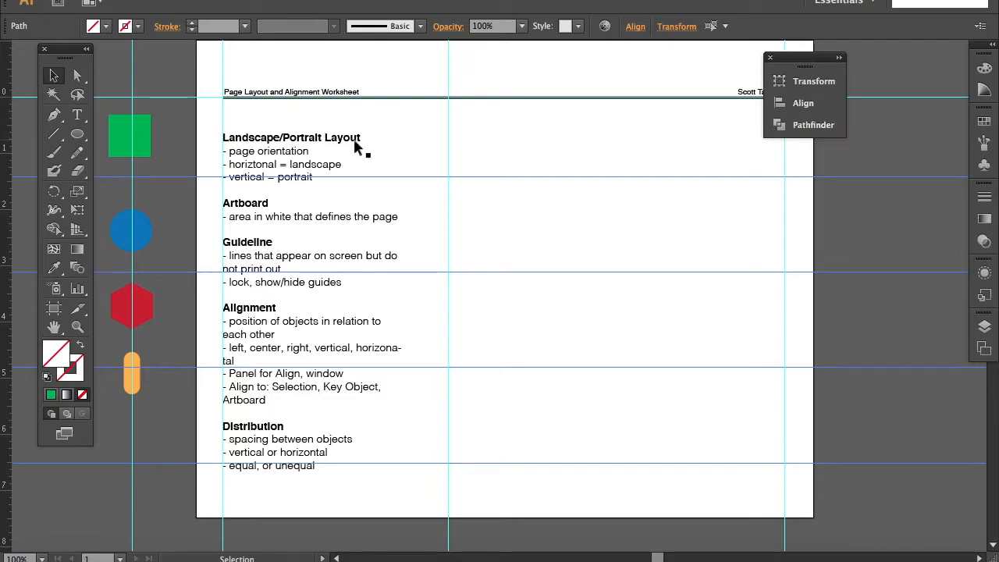
key("ctrl+plus")
key("ctrl+minus")
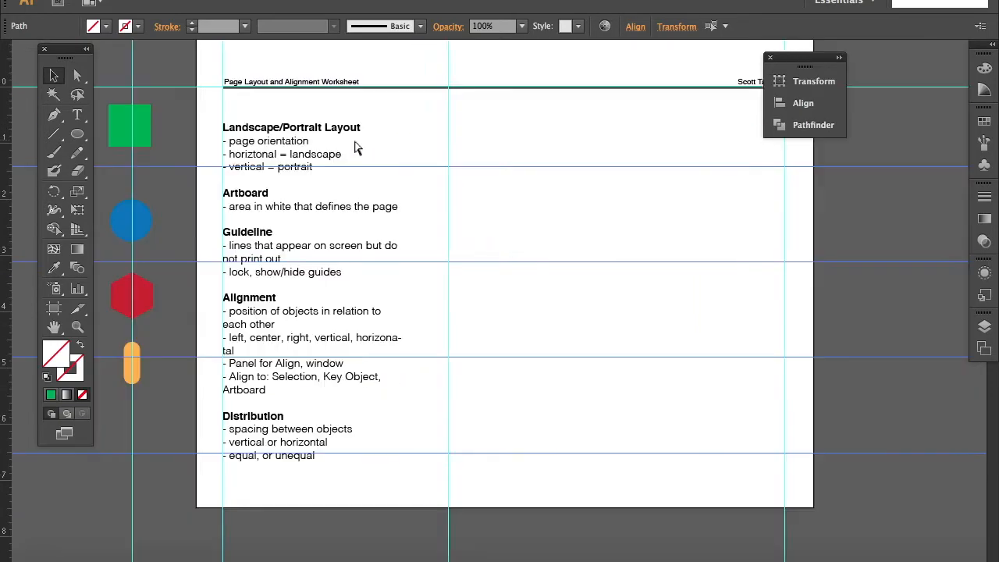
left_click_drag(806, 59, 882, 57)
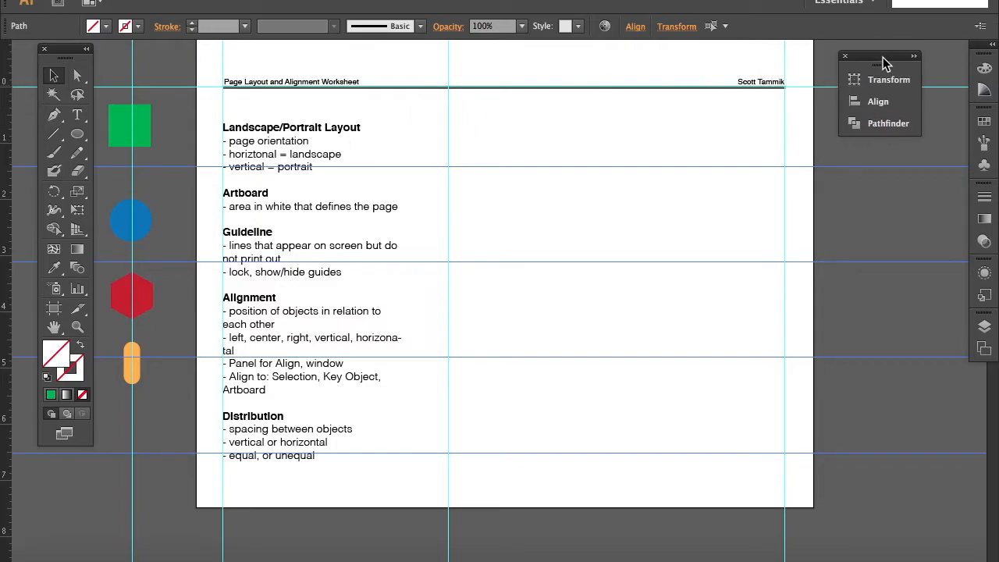
Step: Move the green square from the pasteboard onto the empty area beside the notes on the page
left_click_drag(527, 224, 554, 251)
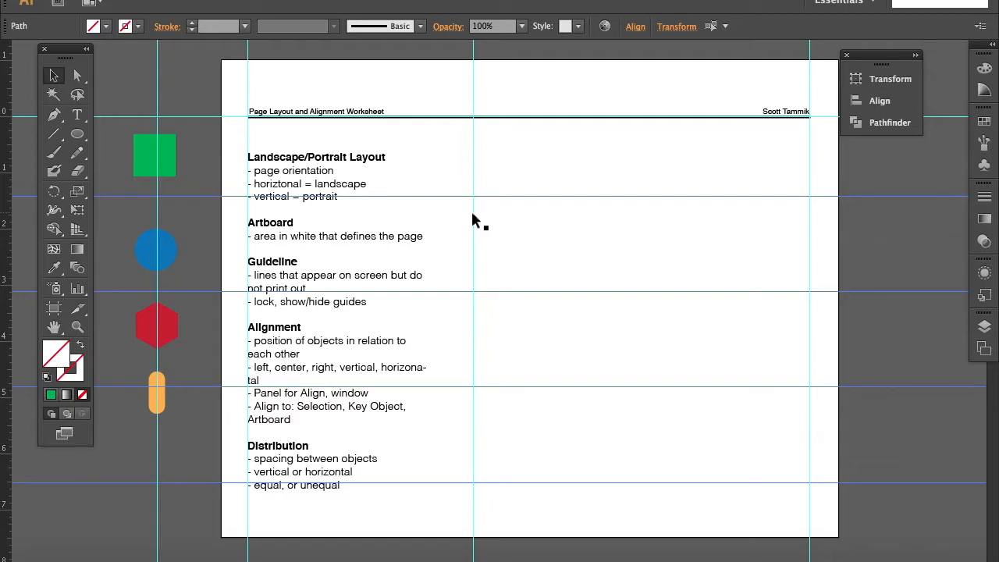
left_click(199, 137)
left_click(160, 155)
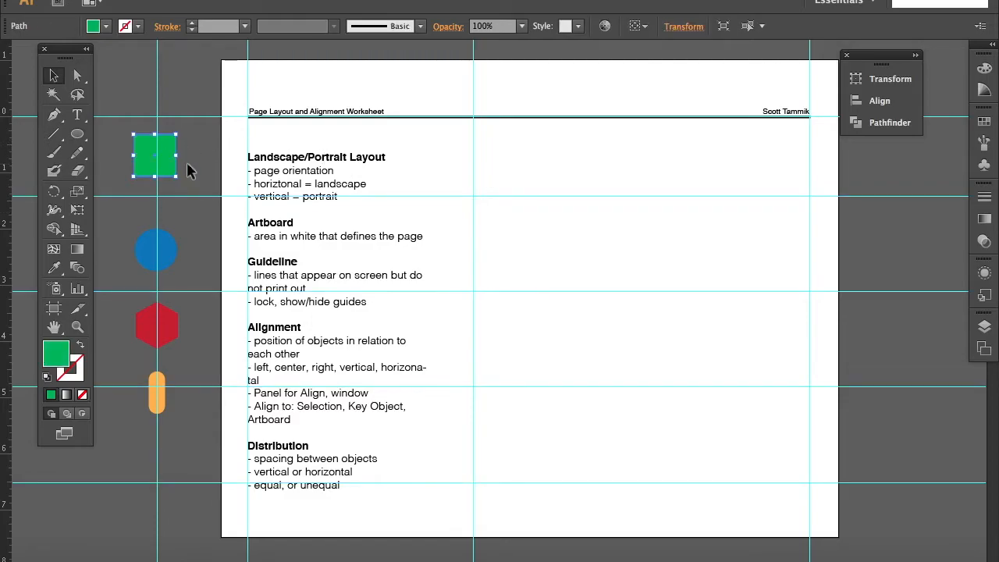
left_click_drag(171, 160, 593, 232)
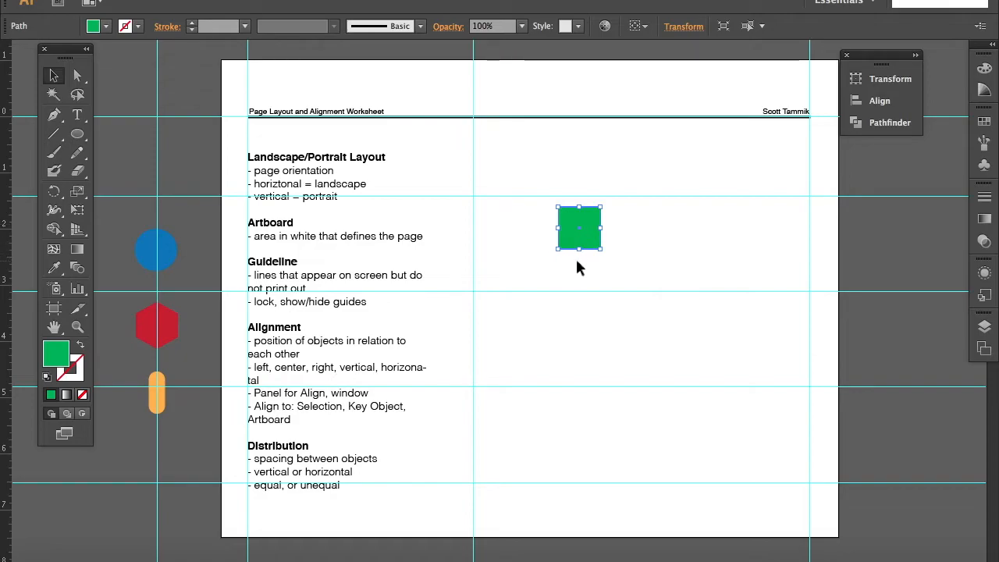
left_click(607, 262)
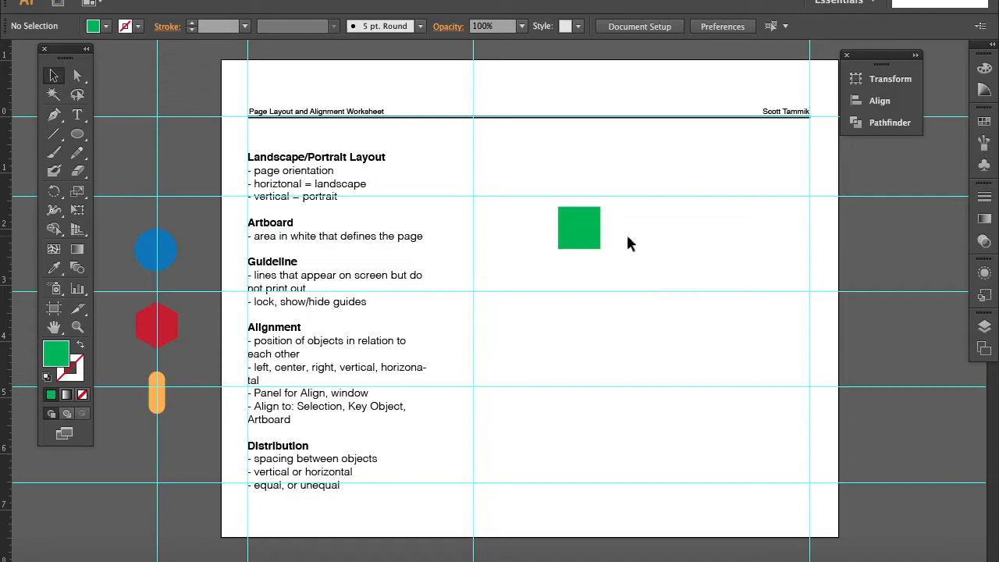
Step: Align the green square's left edge to the middle vertical guide with Horizontal Align Left
left_click_drag(627, 235, 466, 242)
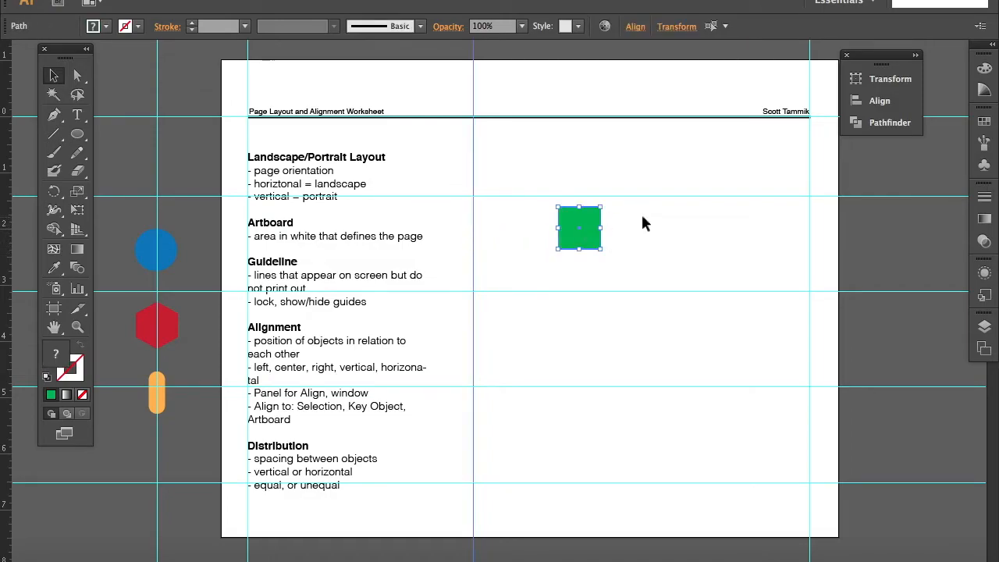
left_click(879, 100)
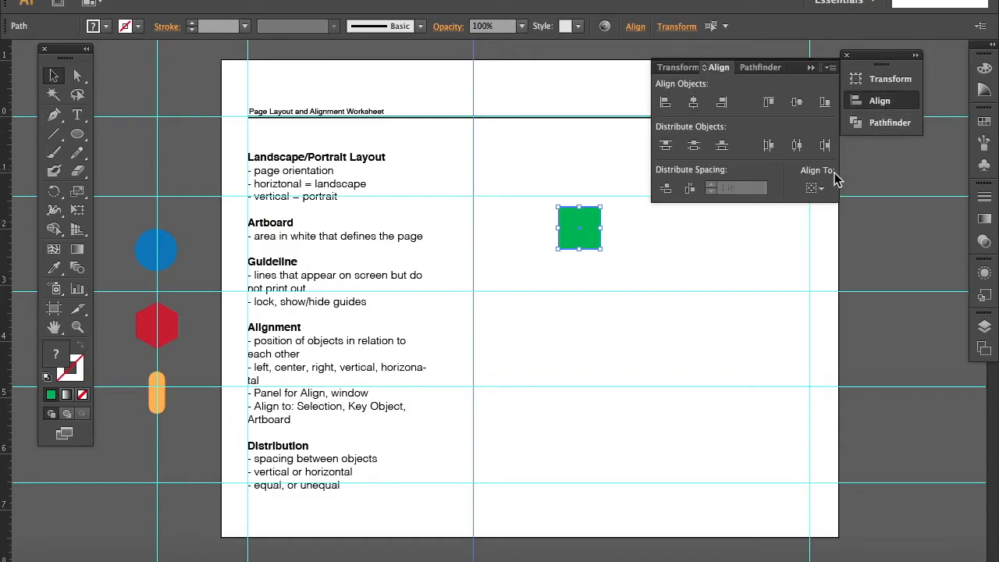
left_click(819, 191)
left_click(664, 104)
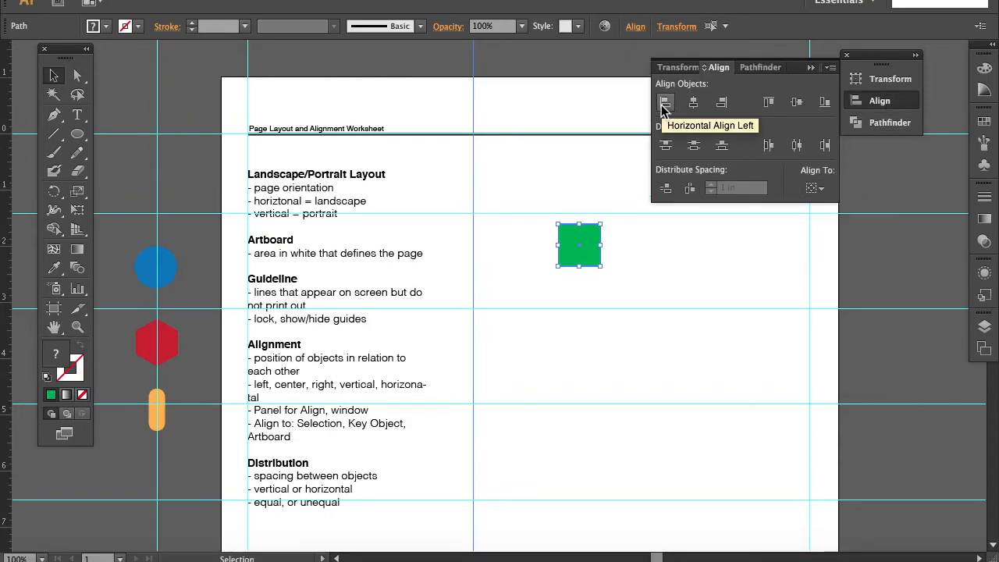
left_click(664, 104)
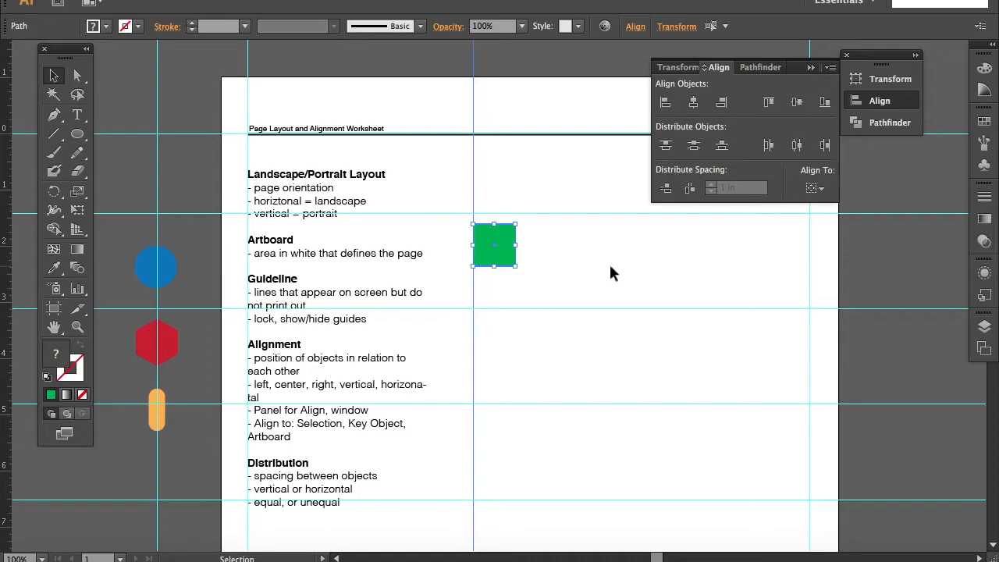
left_click(566, 245)
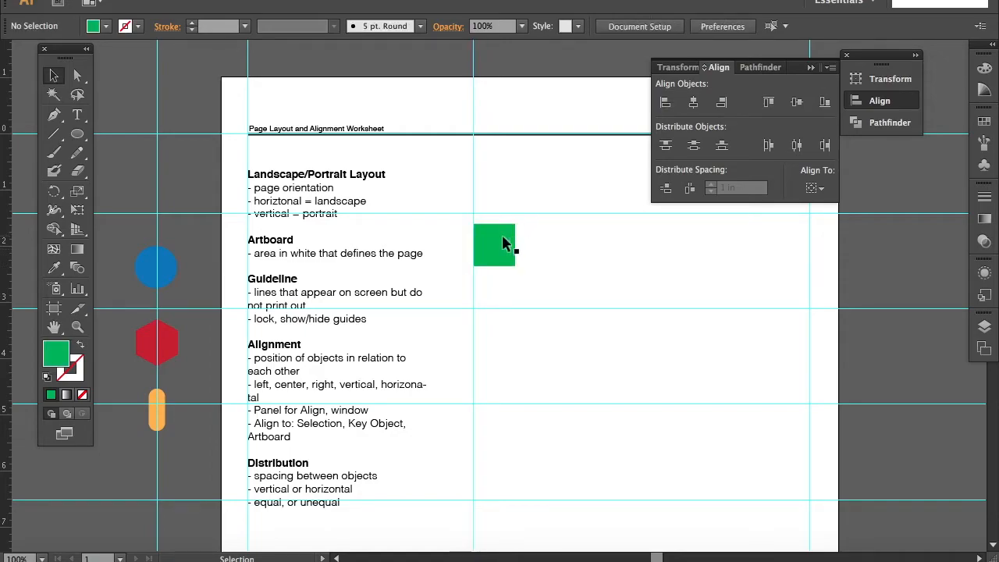
Step: Try a Vertical Align Center of the green square on the first horizontal guide below the header, using the guide as key object, and undo it
left_click_drag(513, 195, 504, 226)
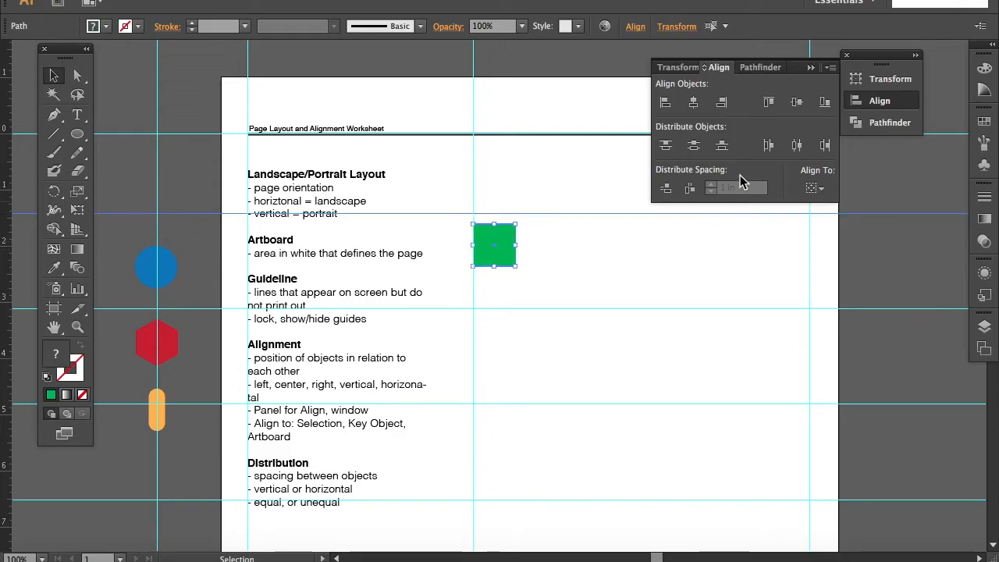
left_click(823, 188)
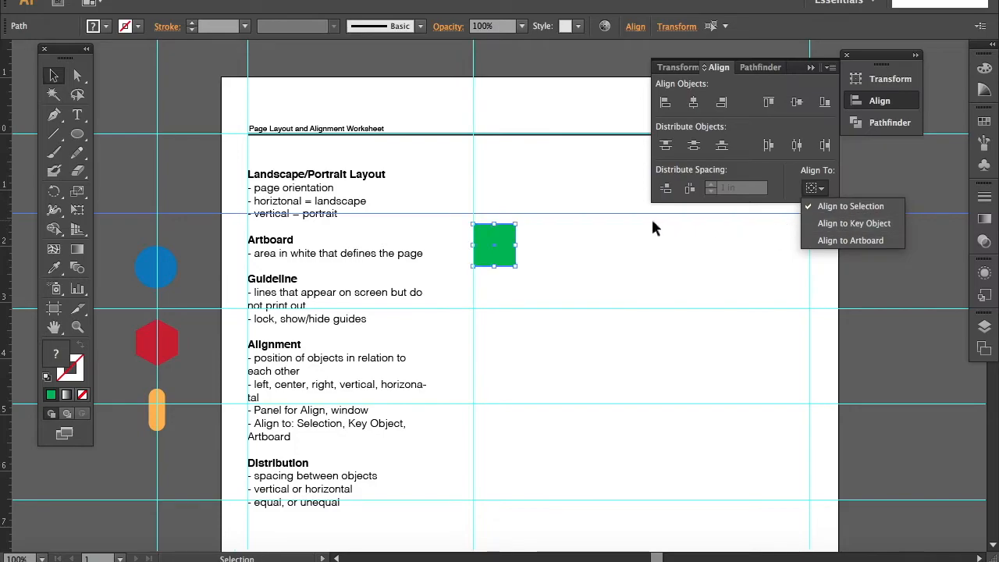
left_click(629, 212)
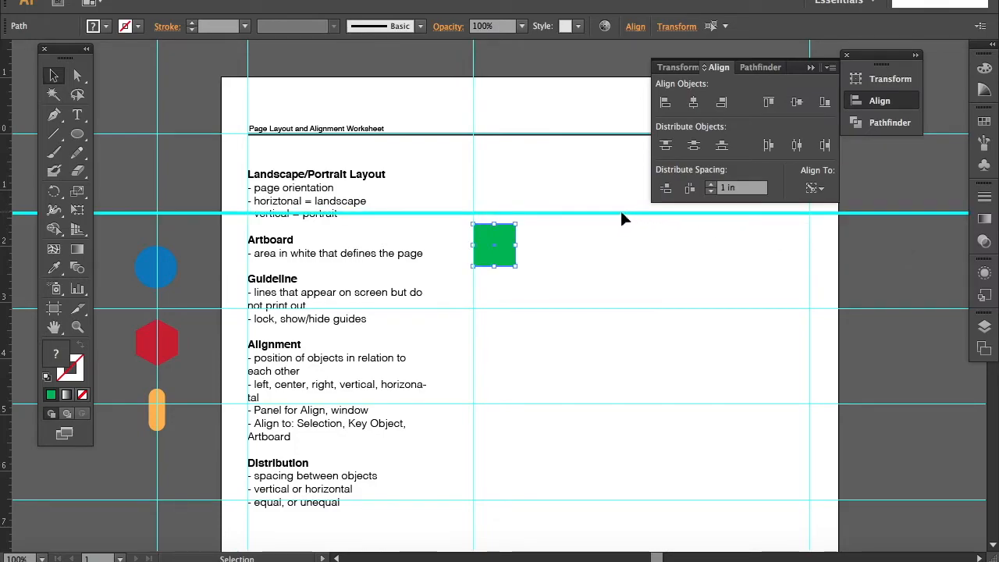
left_click(796, 103)
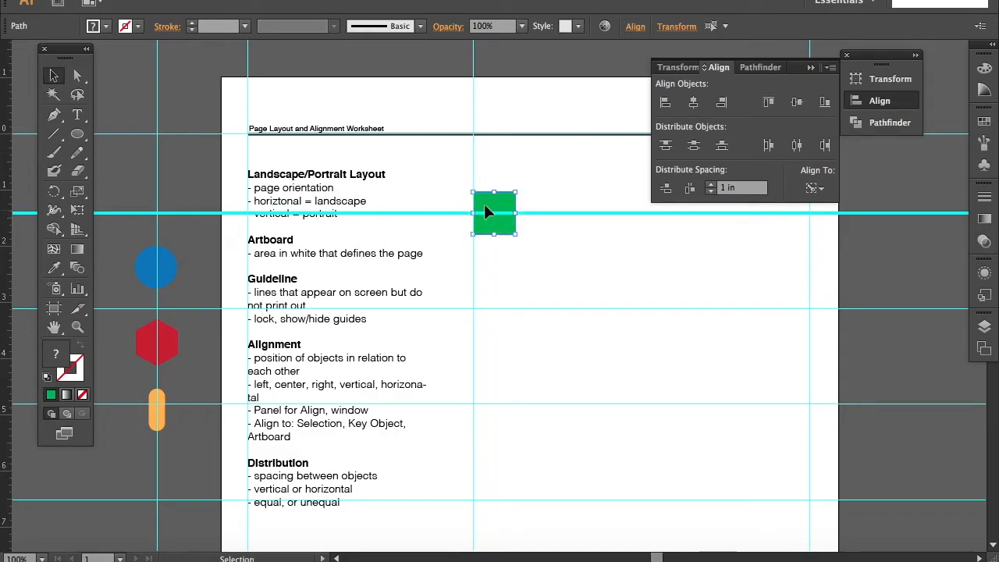
key("ctrl+z")
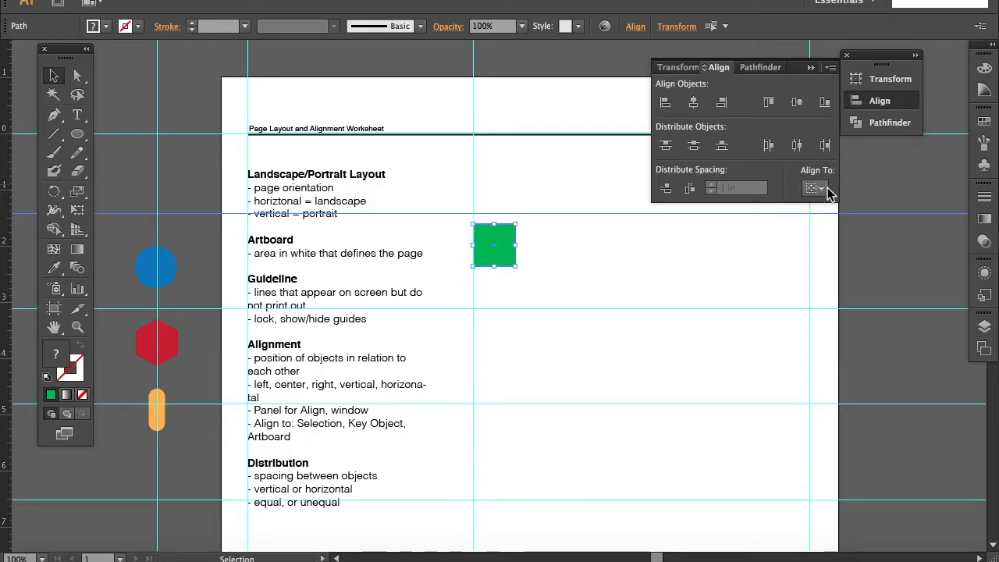
Step: Try Vertical Align Center on the green square and the same horizontal guide with Align to Selection, undoing each attempt
left_click(823, 185)
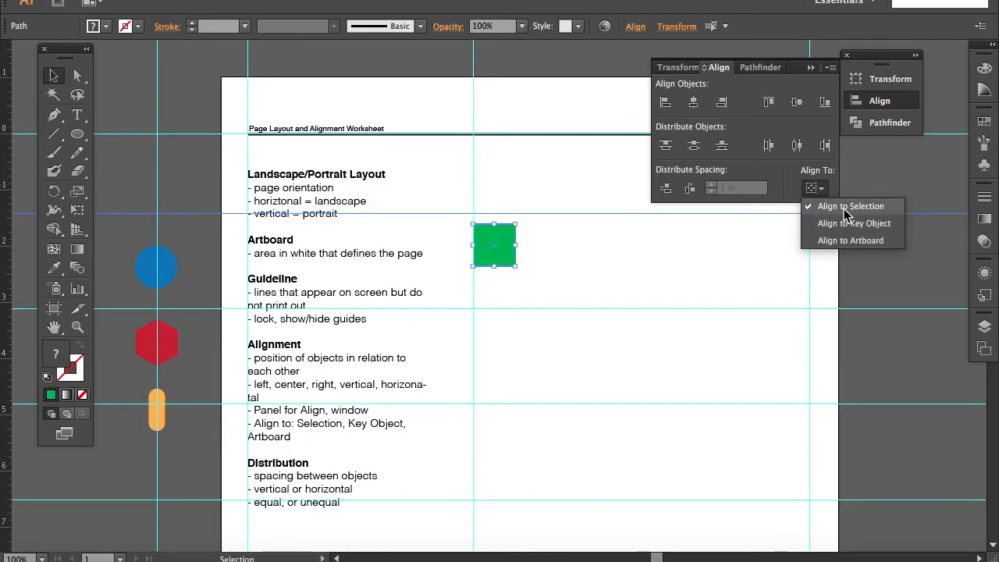
left_click(850, 206)
left_click_drag(552, 181, 489, 247)
left_click(796, 102)
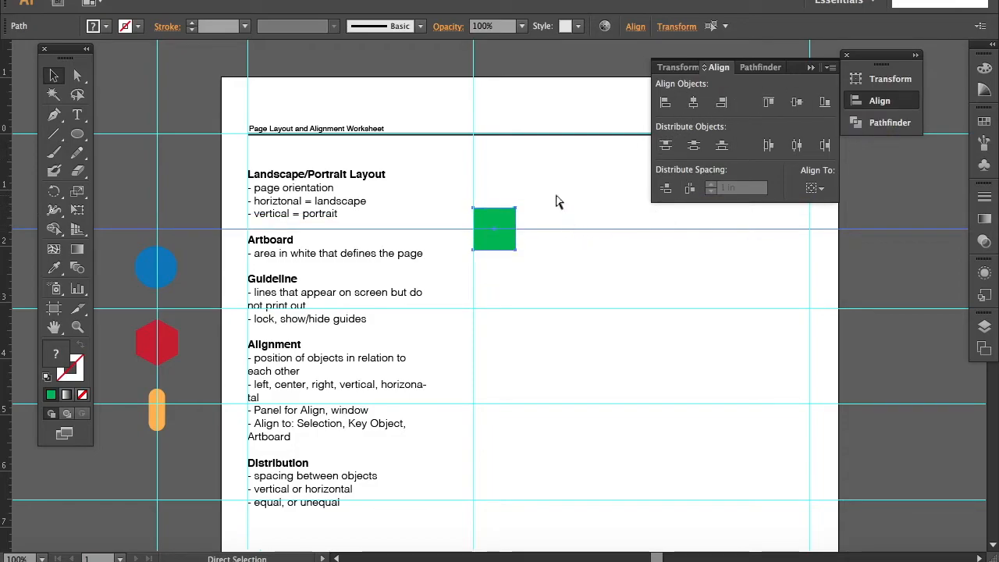
key("super+z")
left_click(796, 105)
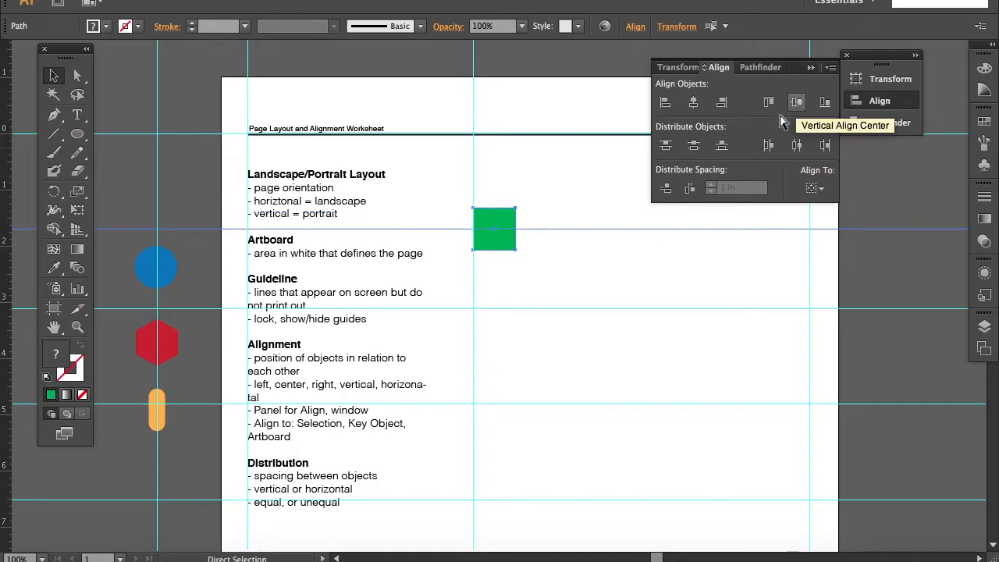
key("super+z")
Step: Switch to Align to Key Object with the horizontal guide as the key, and vertically center the green square on it
left_click(819, 191)
left_click(827, 223)
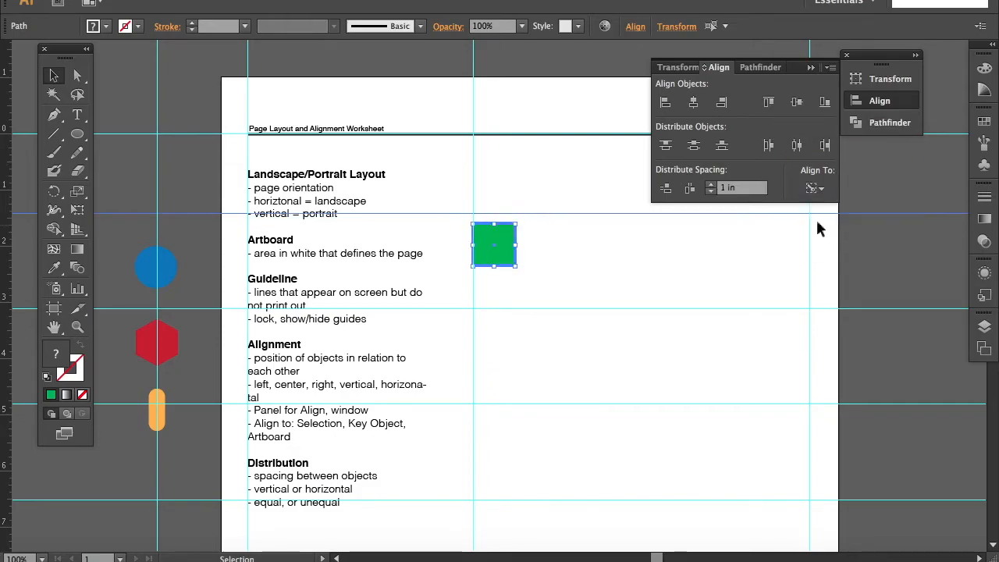
left_click(575, 213)
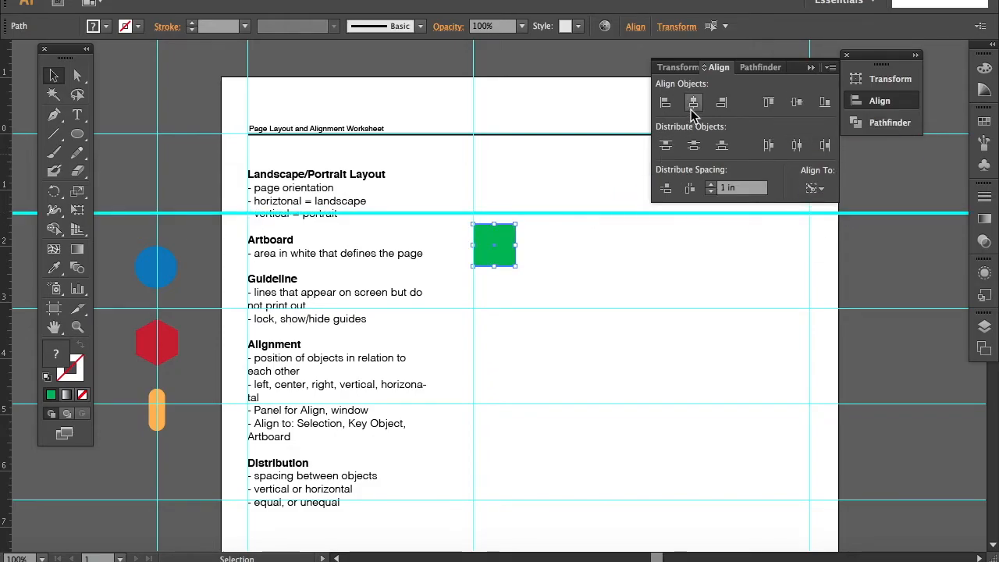
left_click(788, 104)
left_click(621, 252)
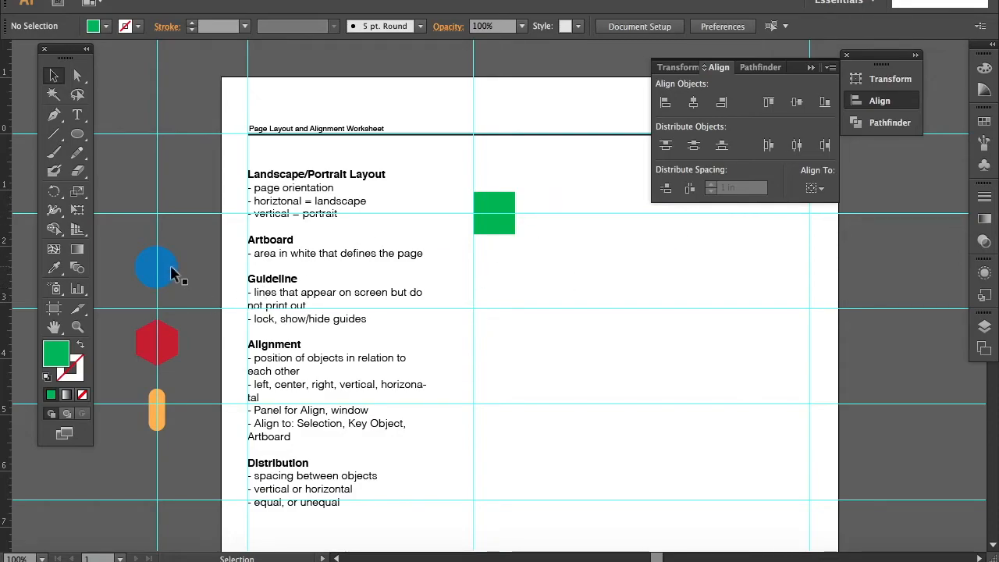
Step: Place the blue circle on the page beside the green square, leaving the red hexagon and orange rounded shape on the pasteboard
left_click(587, 229)
left_click_drag(561, 237, 562, 236)
left_click_drag(158, 341, 680, 235)
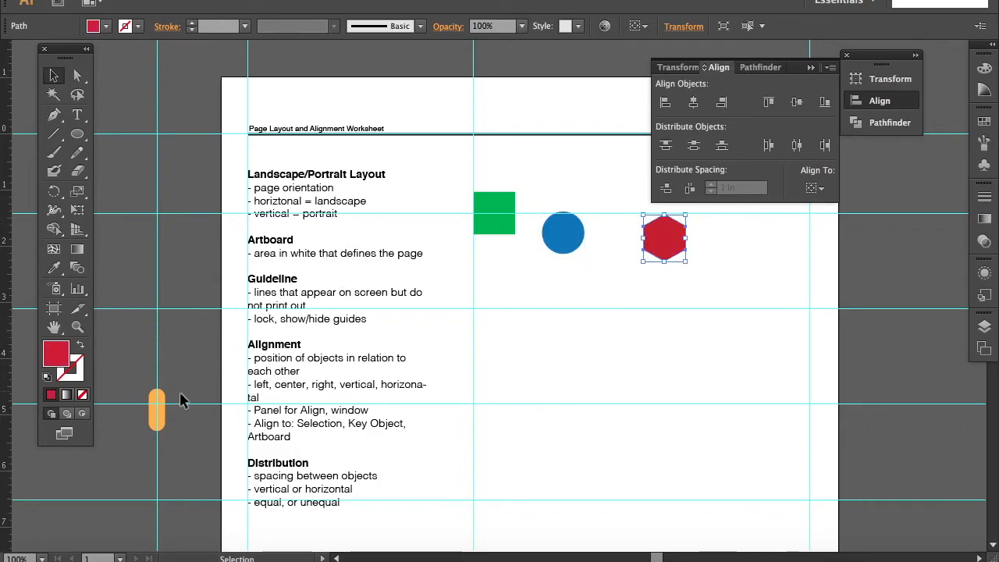
left_click_drag(162, 415, 147, 332)
left_click_drag(662, 236, 134, 269)
left_click_drag(555, 231, 576, 219)
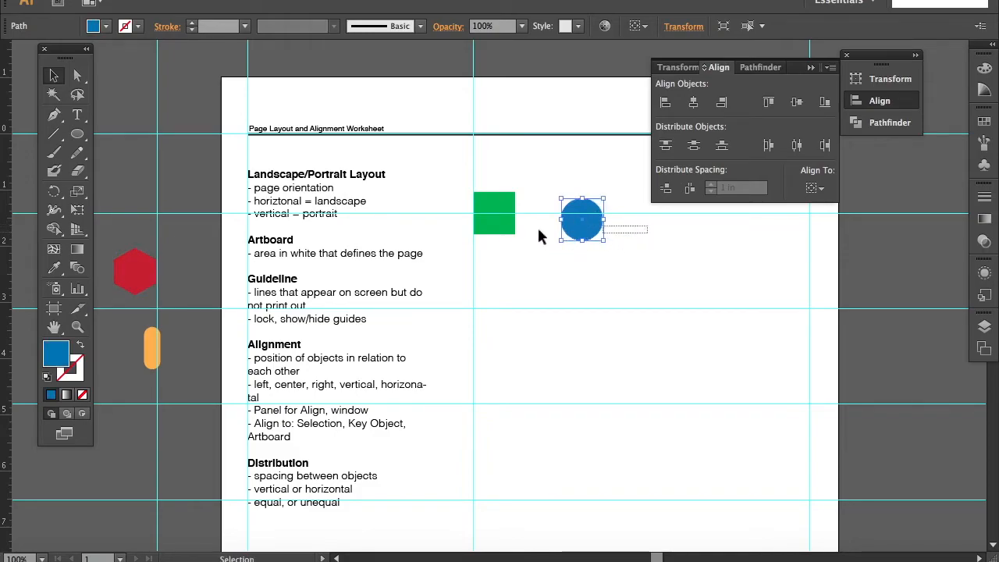
Step: Duplicate the green square and blue circle farther along the same row and move the Align panel clear of the shapes
left_click(488, 231, "shift")
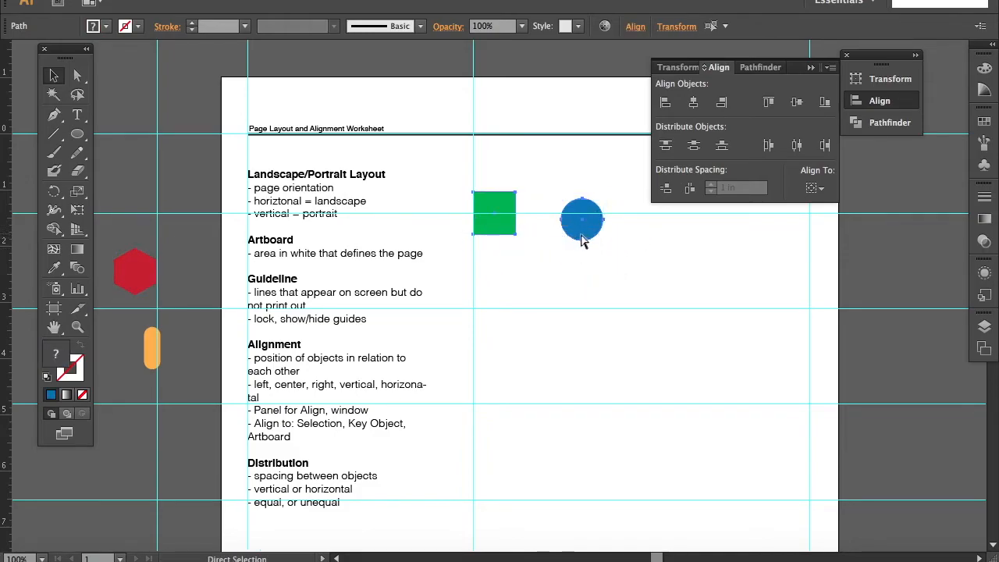
key("ctrl+v")
left_click_drag(554, 297, 769, 242)
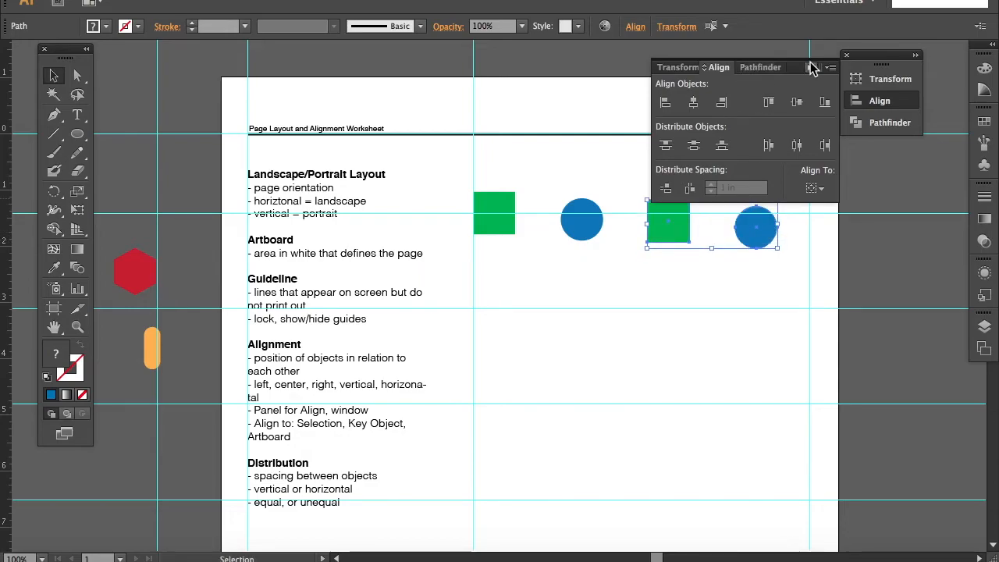
left_click_drag(812, 68, 223, 58)
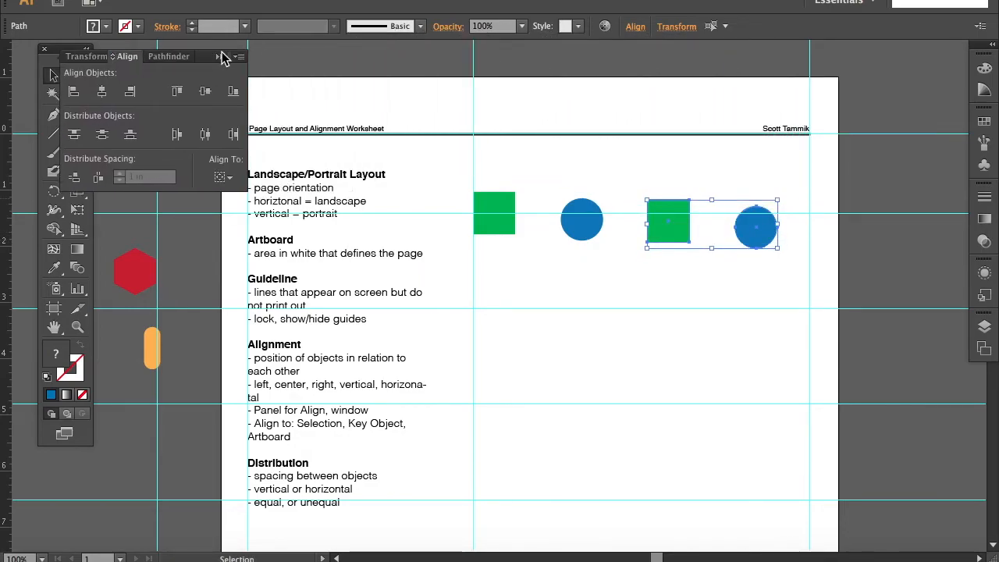
Step: Try a Vertical Align Center of the rightmost blue circle and the first horizontal guide with the circle as key object
left_click(817, 187)
left_click(758, 211)
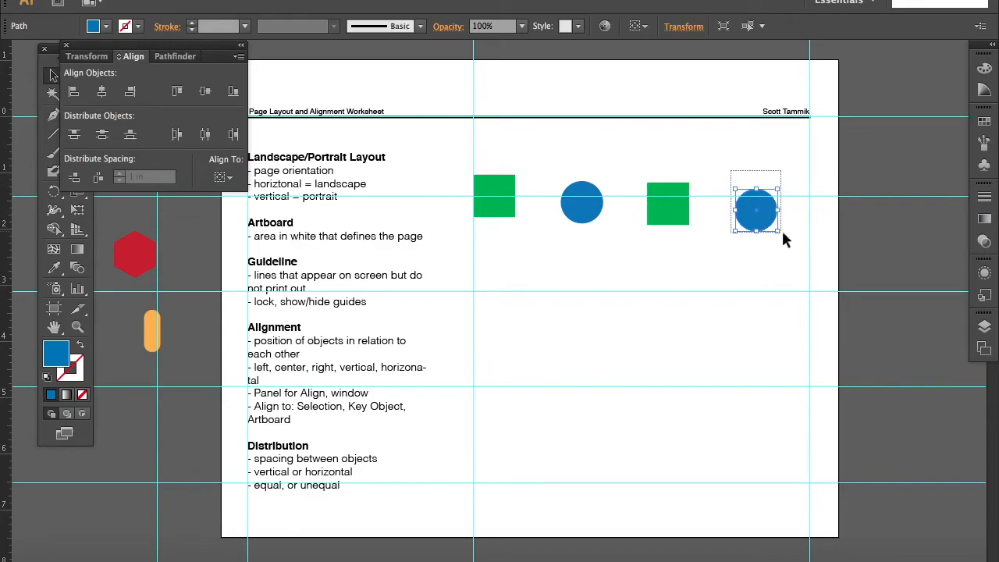
left_click(228, 178)
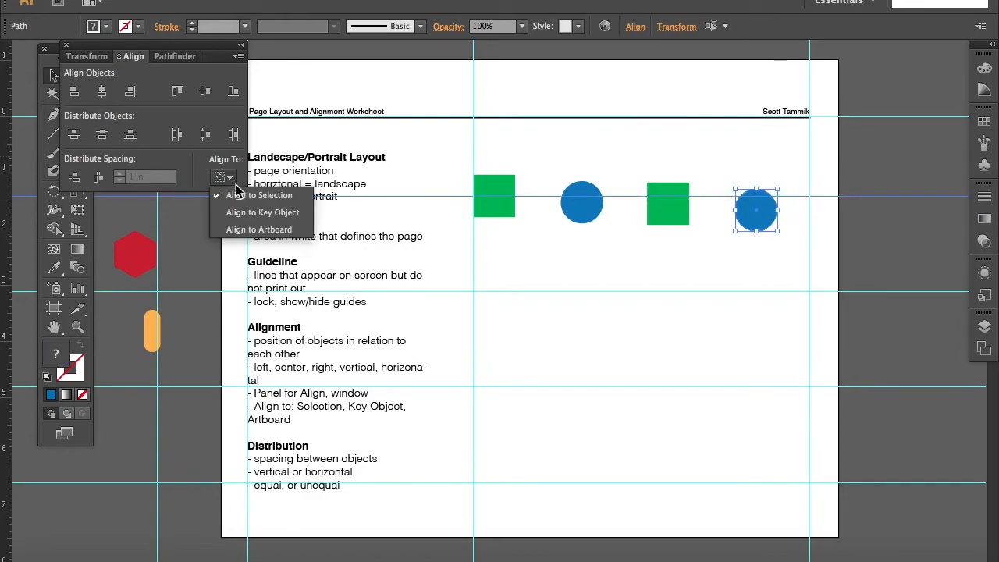
left_click(265, 212)
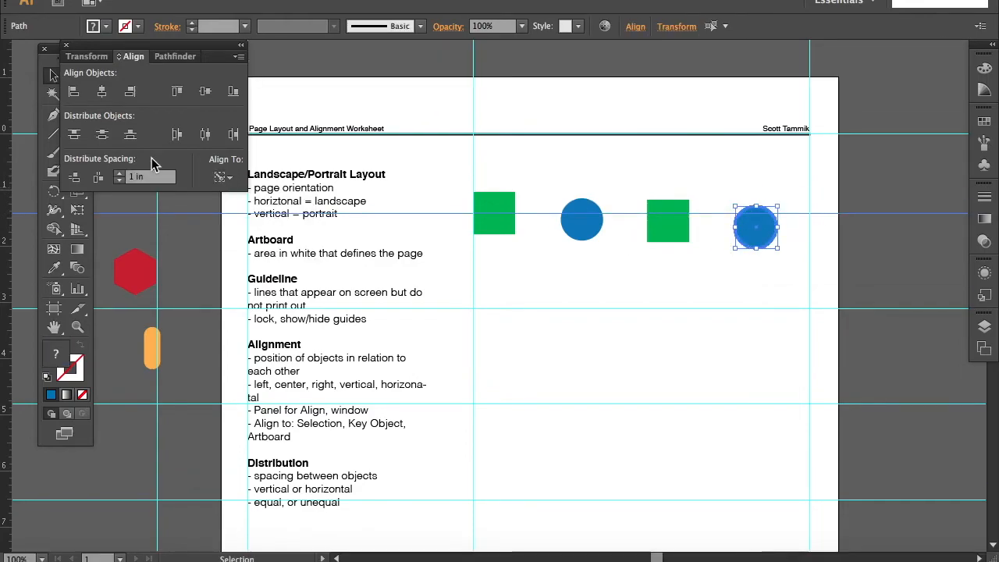
left_click(206, 92)
left_click(753, 220)
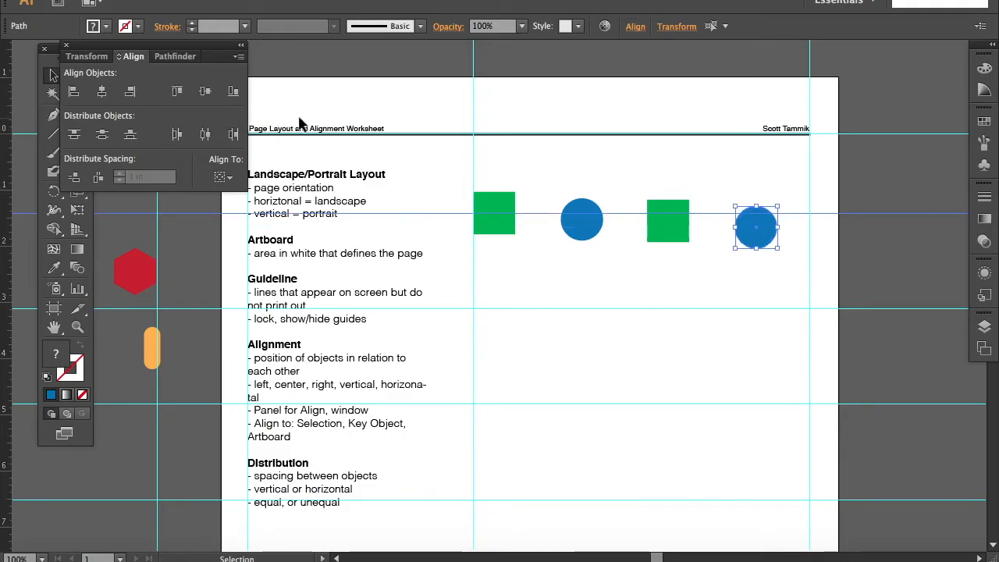
Step: Make the horizontal guide the key object and vertically center the rightmost blue circle on it
left_click(226, 178)
left_click(262, 212)
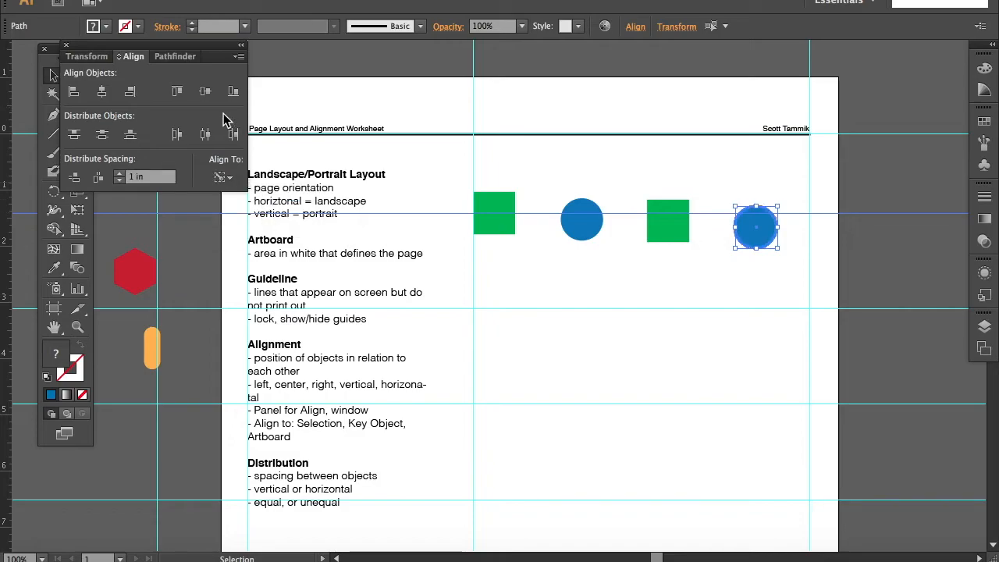
left_click(426, 211, "shift")
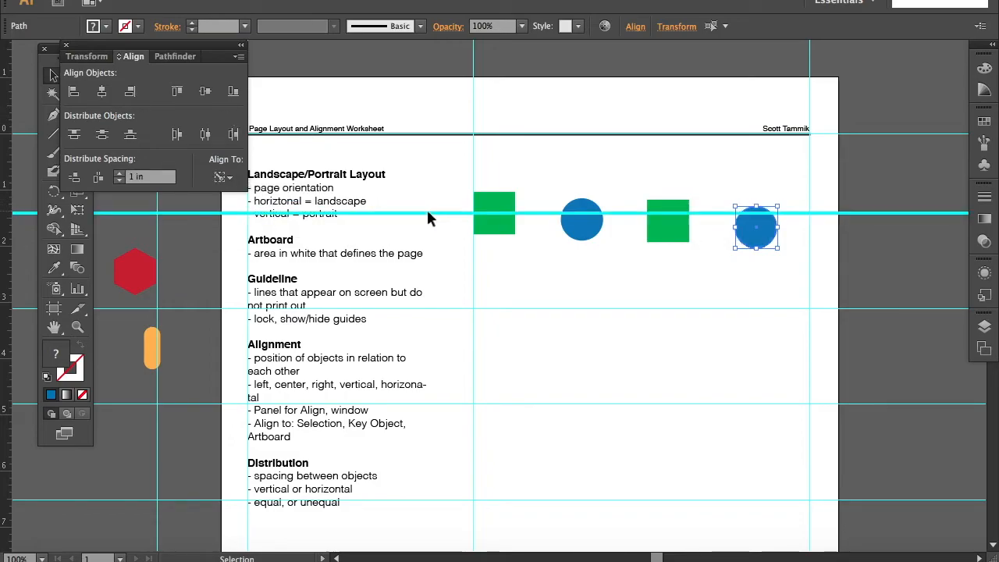
left_click(204, 91)
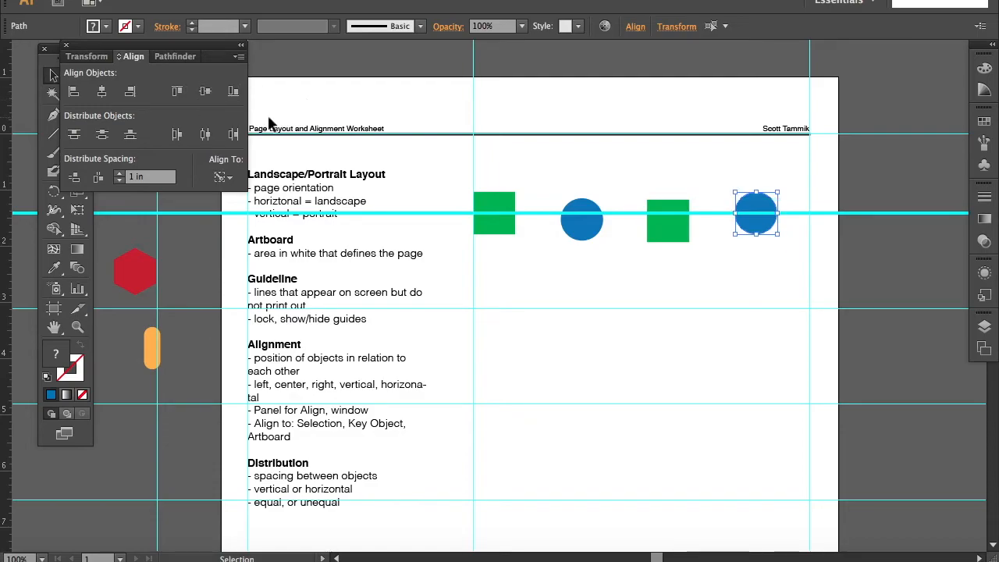
Step: Right-align the rightmost blue circle to the right margin guide, using the guide as the key object
left_click(735, 167)
left_click_drag(721, 167, 819, 224)
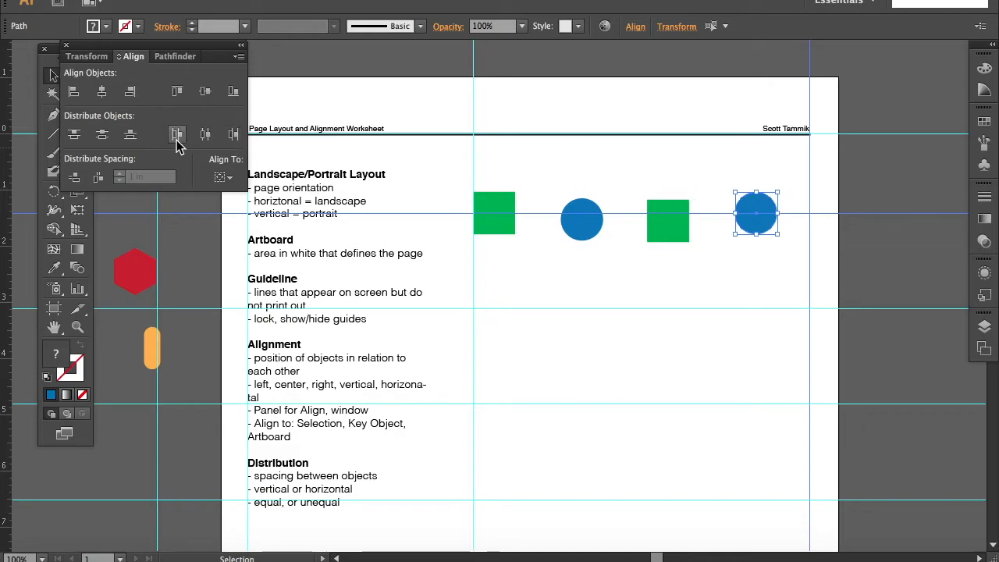
left_click(216, 178)
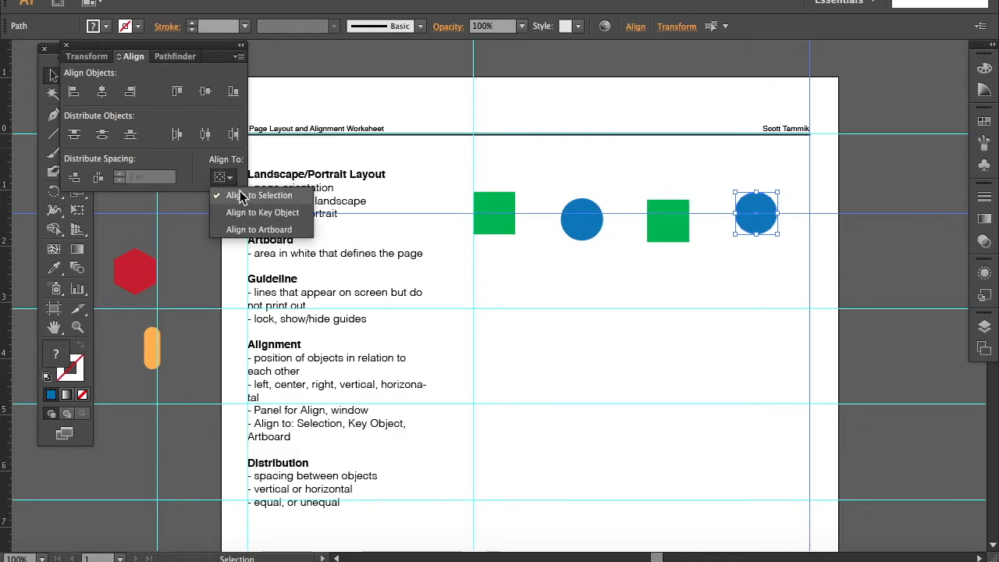
left_click(129, 92)
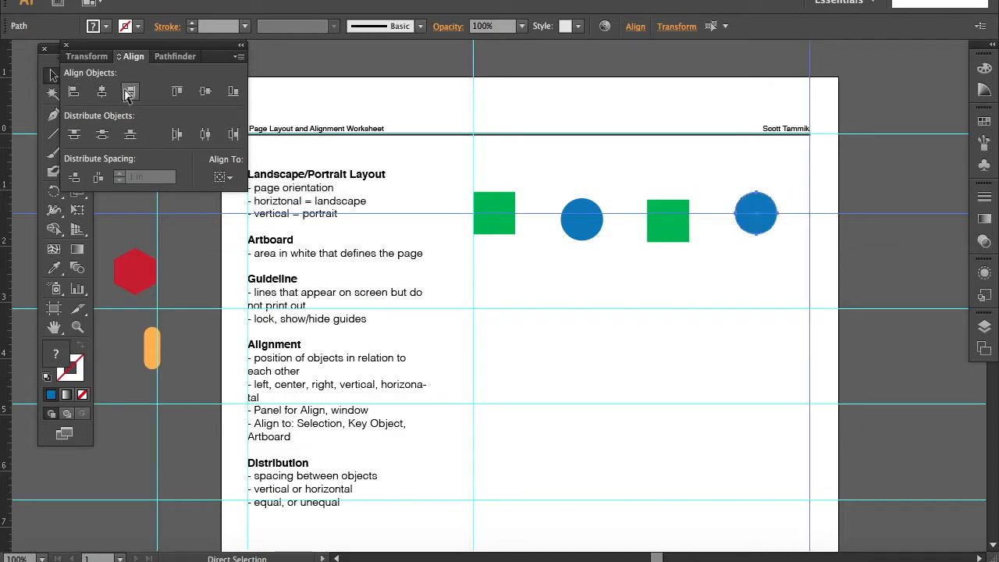
left_click(224, 178)
left_click(269, 212)
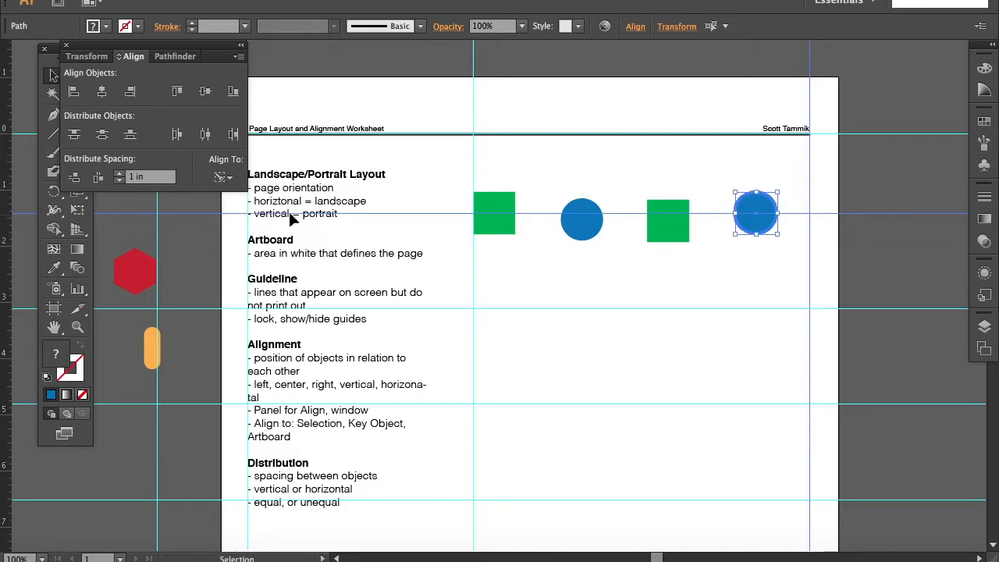
left_click(809, 238)
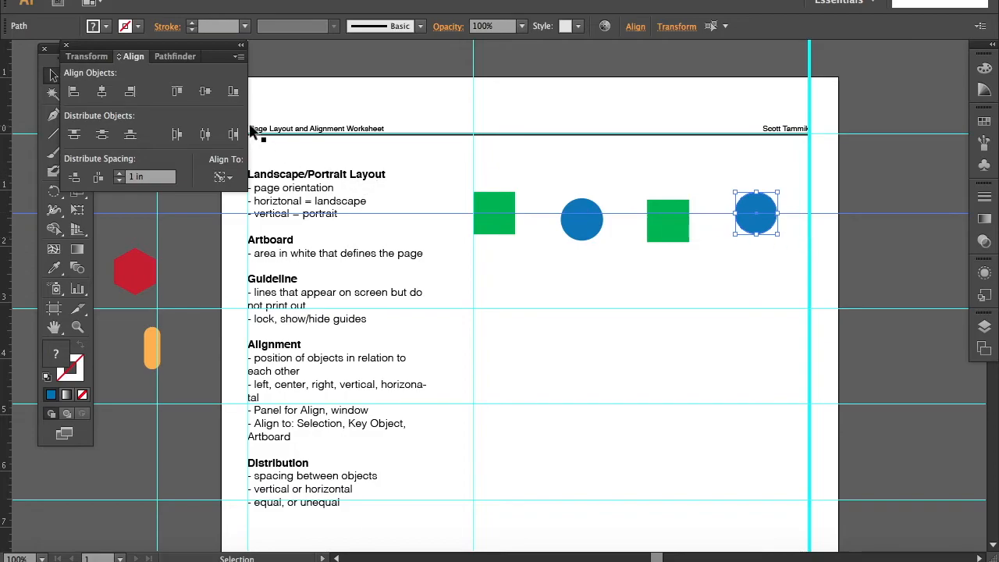
left_click(131, 92)
left_click(571, 185)
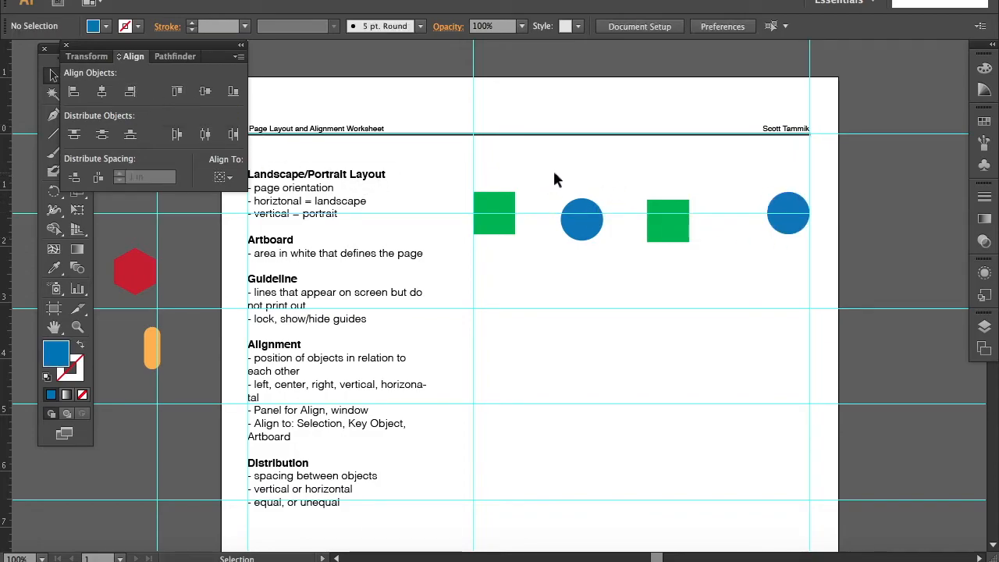
Step: Vertically center all four top-row shapes on the rightmost blue circle as the key object
left_click_drag(485, 172, 797, 209)
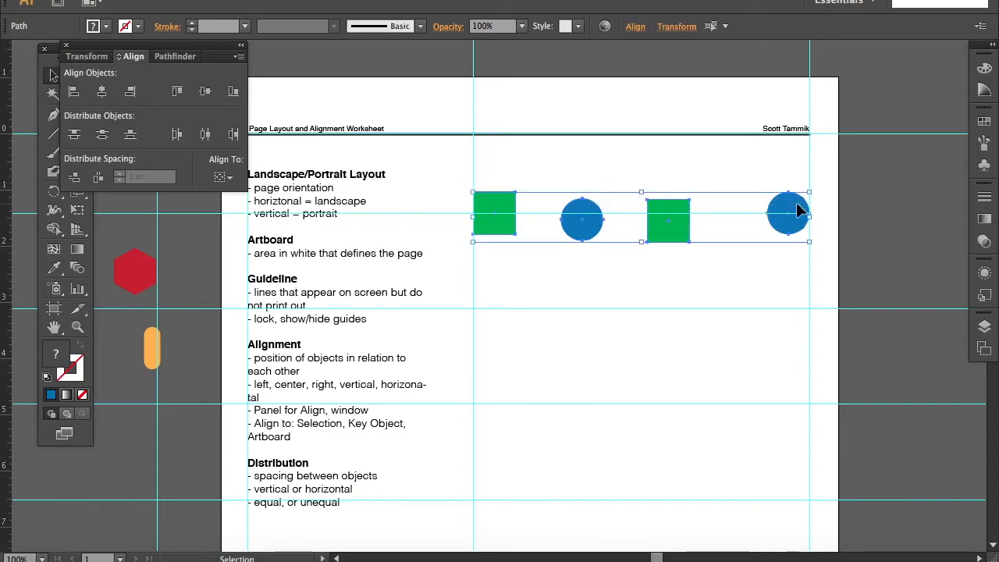
left_click(225, 178)
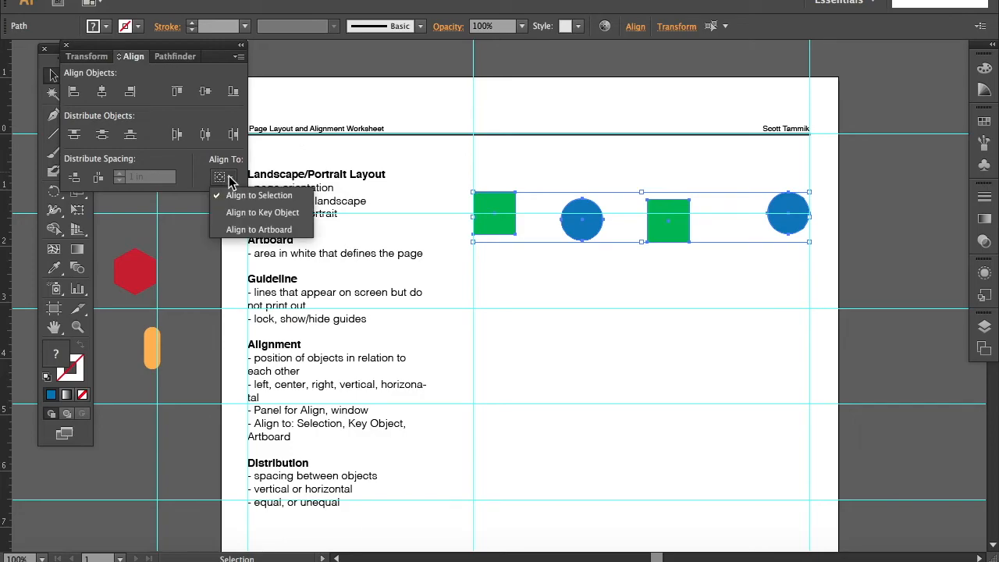
left_click(263, 213)
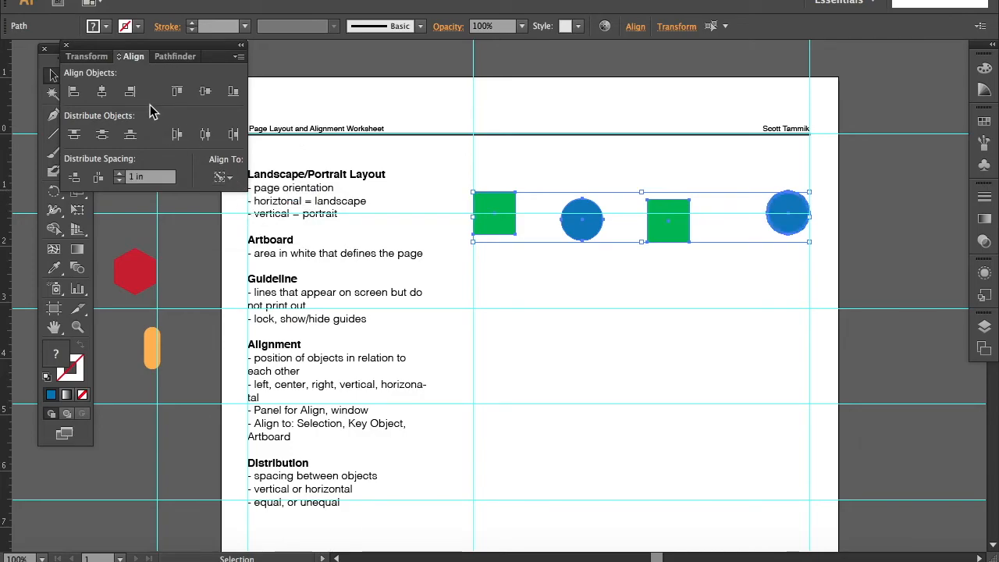
left_click(205, 91)
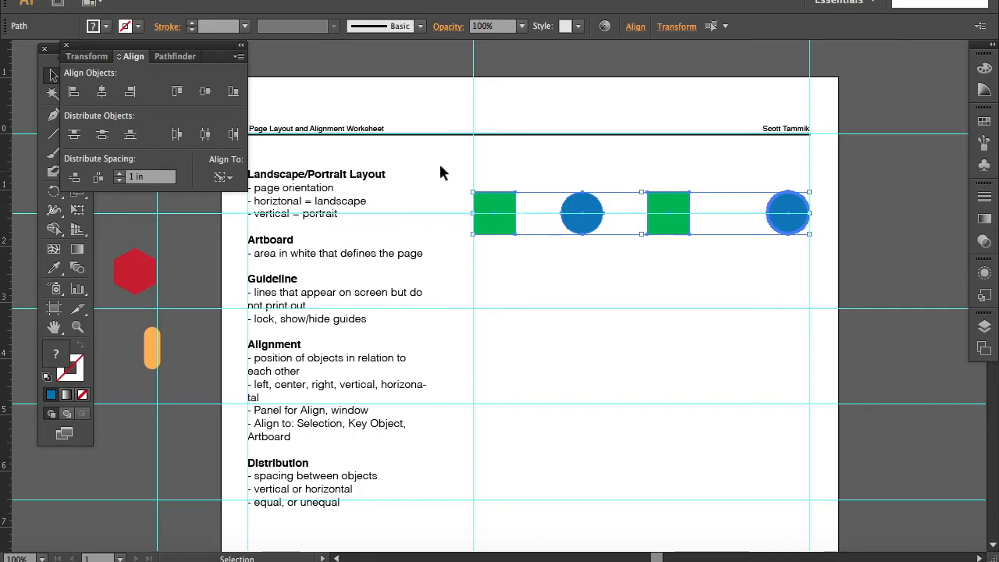
Step: Distribute the four top-row shapes evenly by their horizontal centers, with alignment set to Align to Selection
left_click(230, 179)
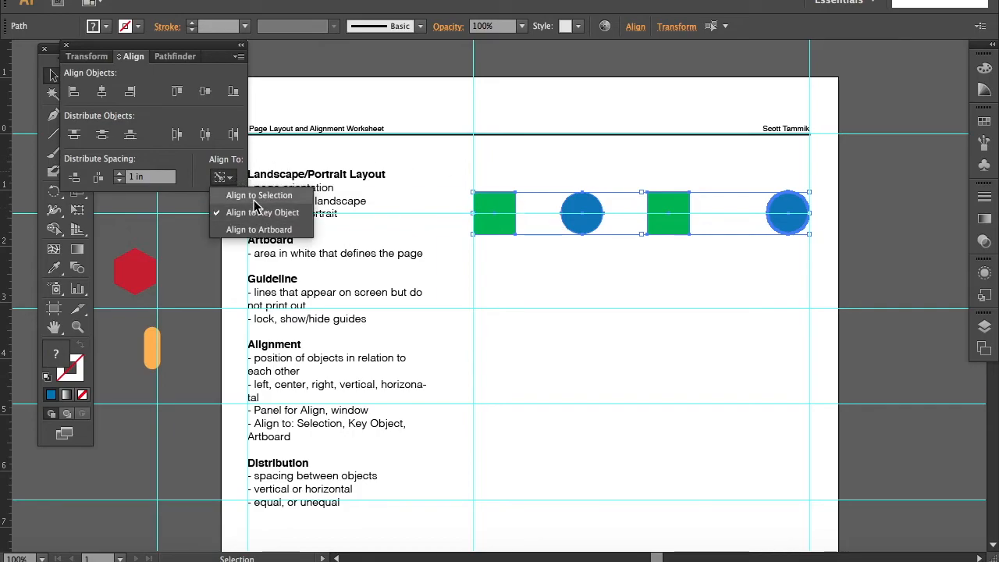
left_click(259, 195)
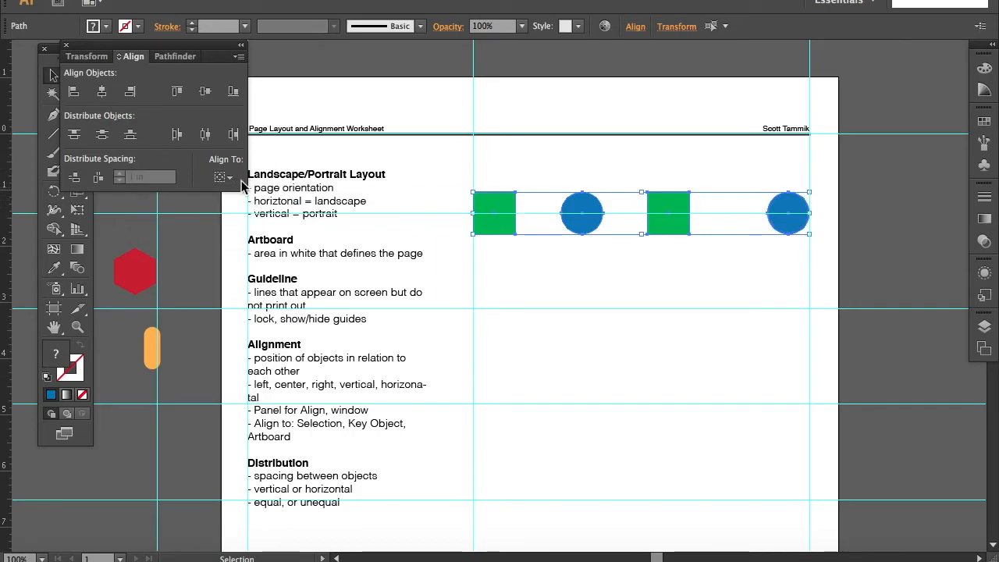
left_click(206, 136)
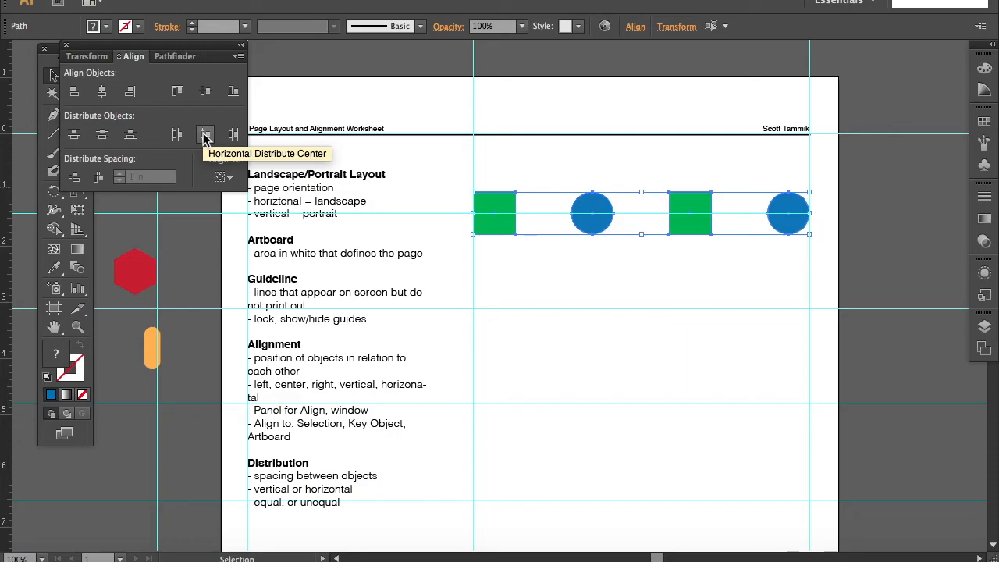
key("ctrl+z")
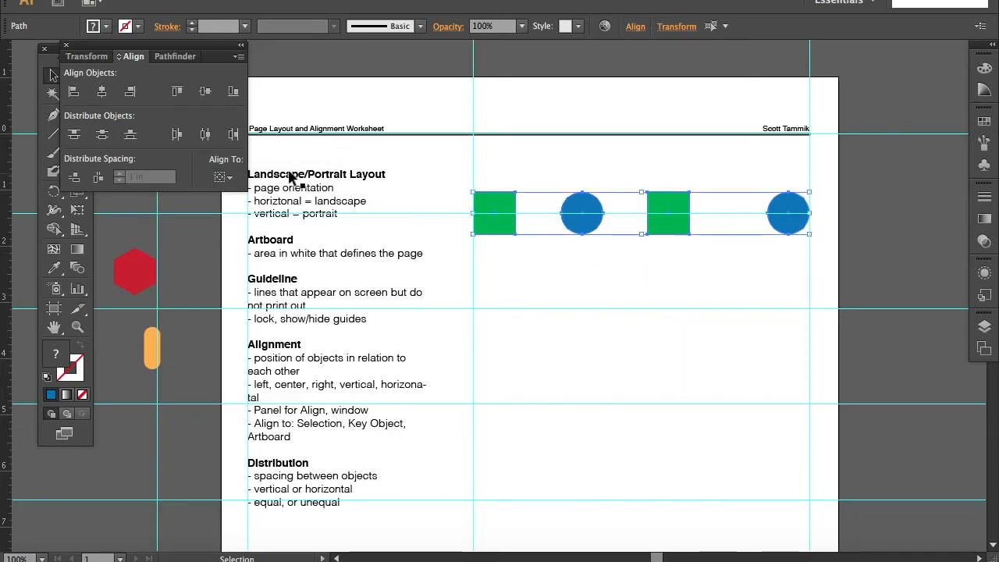
left_click(223, 177)
left_click(201, 138)
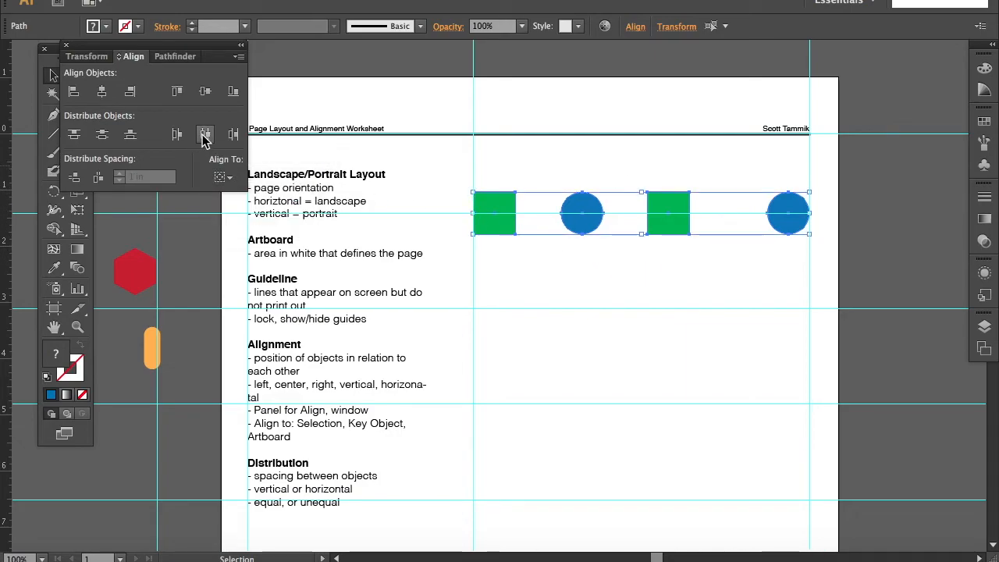
left_click(203, 137)
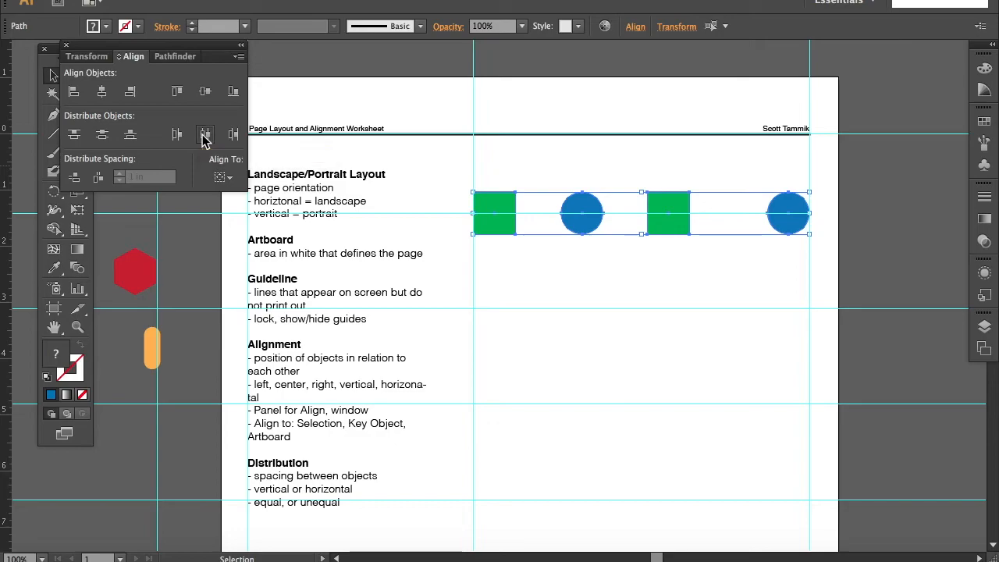
left_click(551, 144)
Step: Move the red hexagon and orange rounded shape onto the second row and duplicate the pair farther along it
left_click_drag(139, 270, 479, 293)
left_click_drag(146, 336, 579, 311)
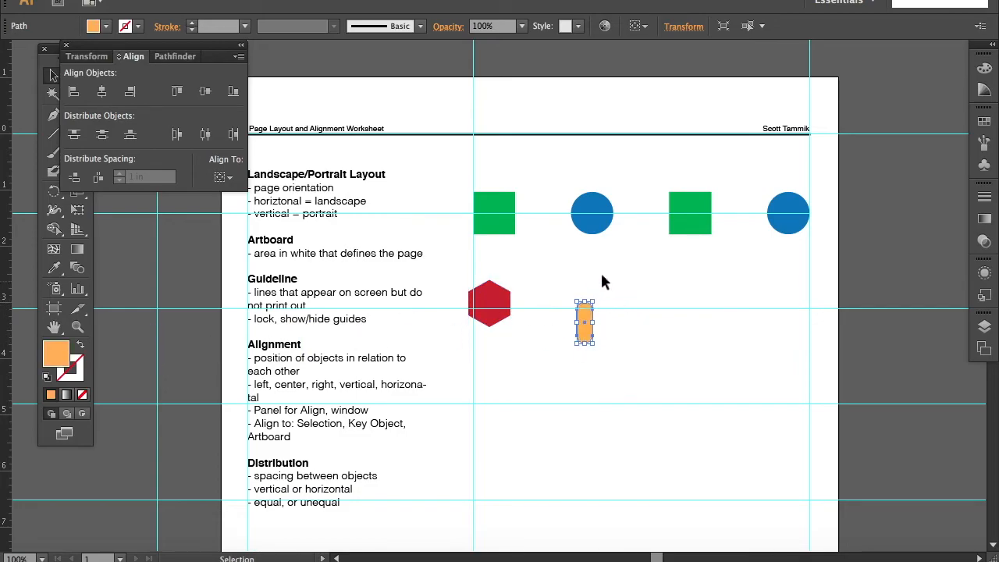
left_click_drag(498, 269, 619, 304)
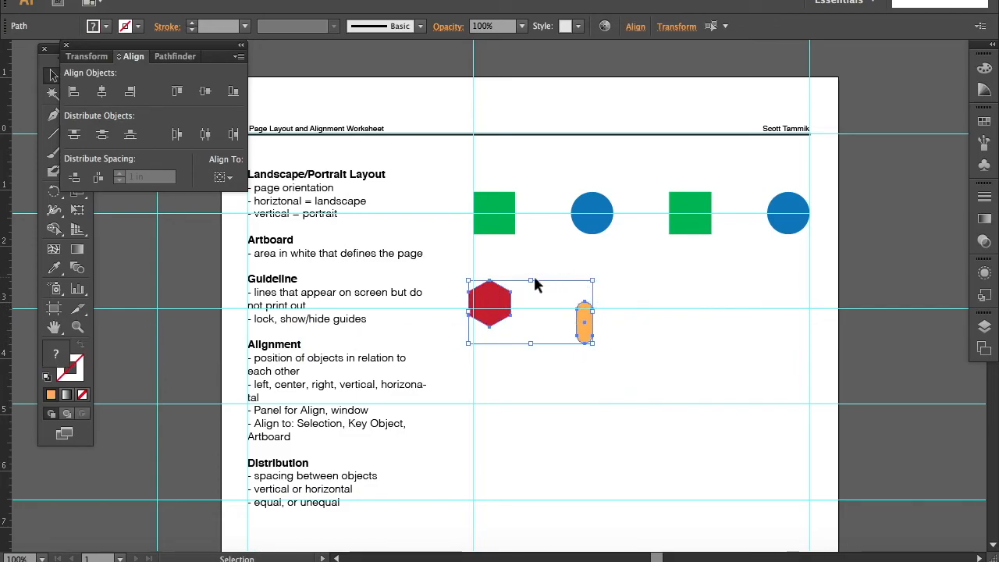
left_click_drag(497, 295, 669, 290, "alt")
left_click(595, 288)
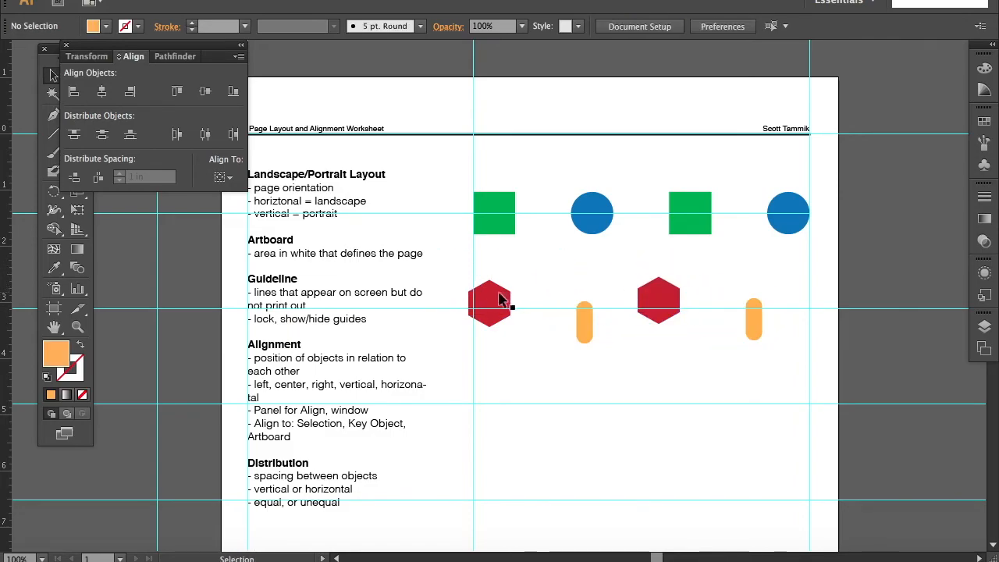
Step: Turn on Smart Guides and snap the second row's end shapes to the vertical guides bounding the shape column
left_click_drag(754, 329, 779, 323)
left_click(400, 2)
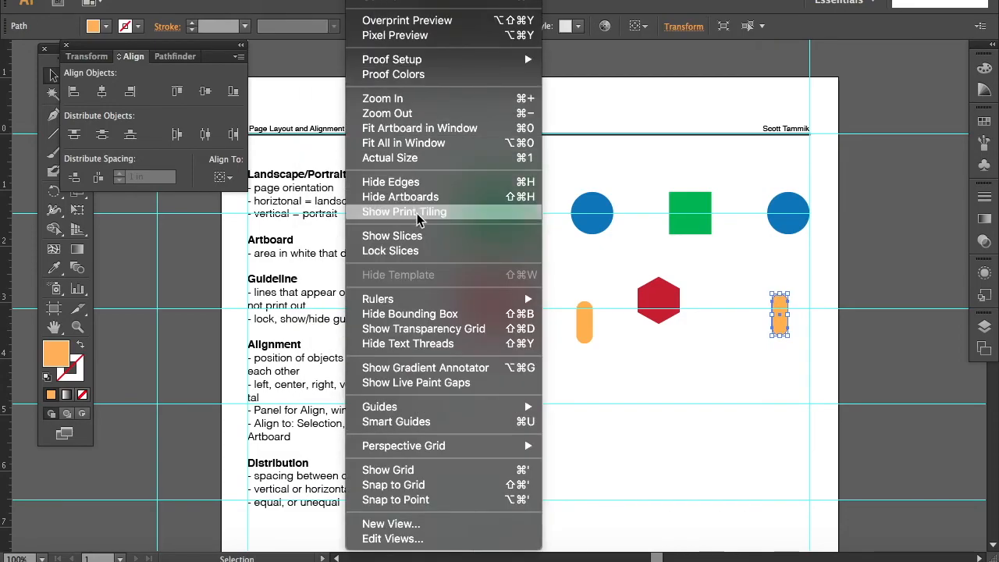
left_click(437, 419)
left_click_drag(779, 326, 800, 316)
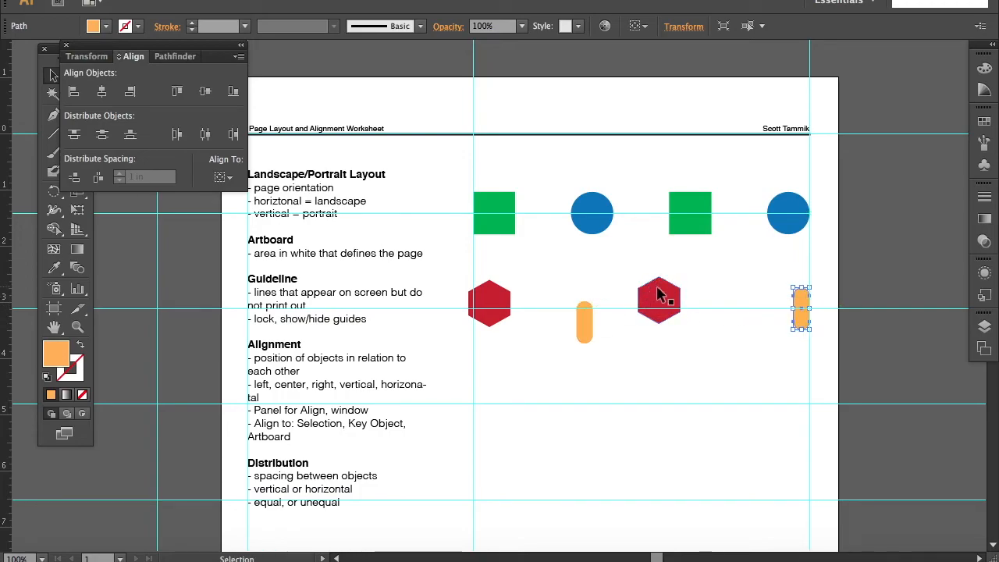
left_click_drag(496, 306, 512, 318)
Step: Vertically center the four second-row shapes on the rightmost orange shape as the key object
left_click_drag(488, 268, 802, 328)
left_click(232, 180)
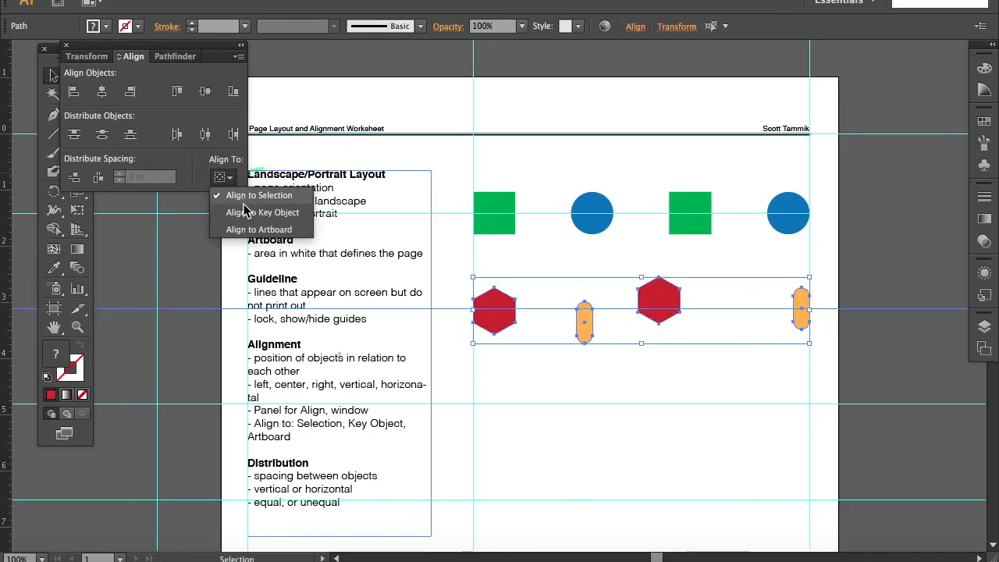
left_click(249, 210)
left_click(204, 91)
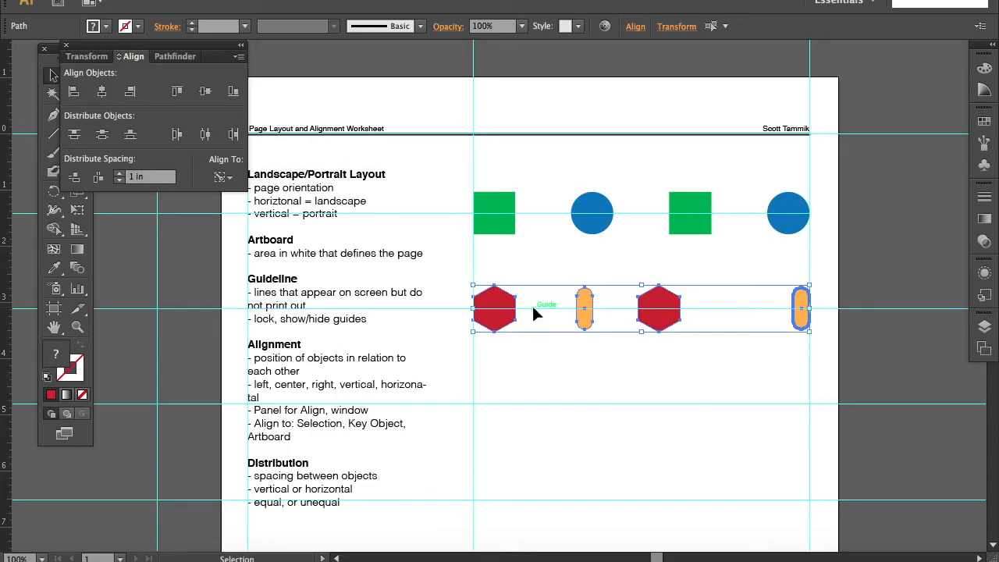
Step: Distribute the second-row hexagons and orange shapes evenly by their horizontal centers, using Align to Selection instead of a key object
left_click(205, 137)
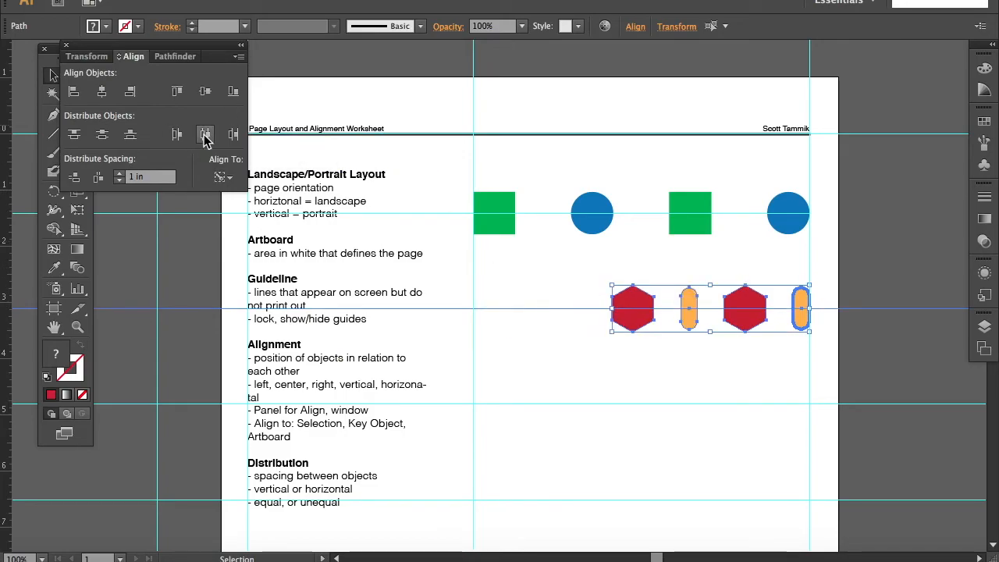
key("ctrl+z")
left_click(233, 178)
left_click(234, 178)
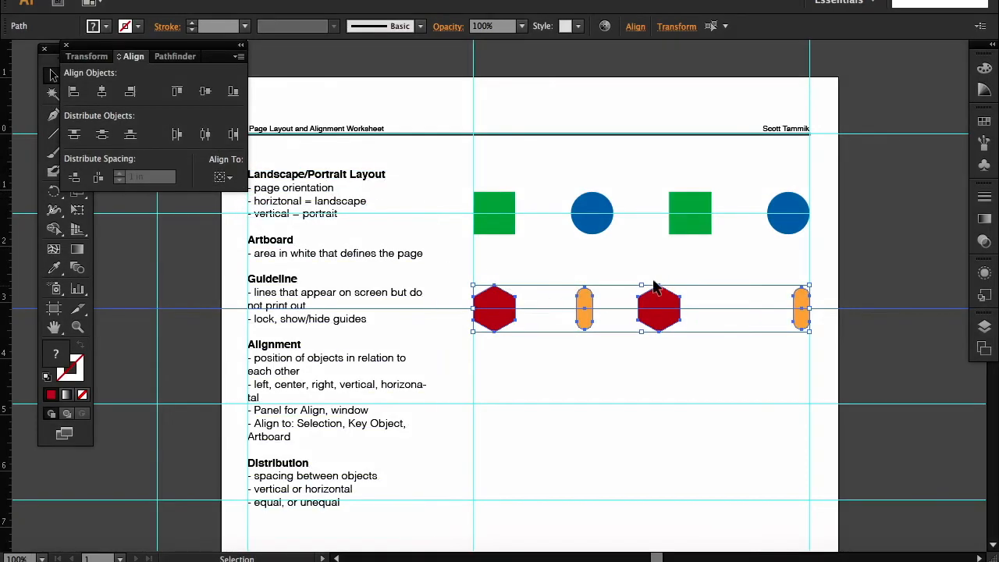
left_click(646, 270)
left_click_drag(494, 263, 803, 300)
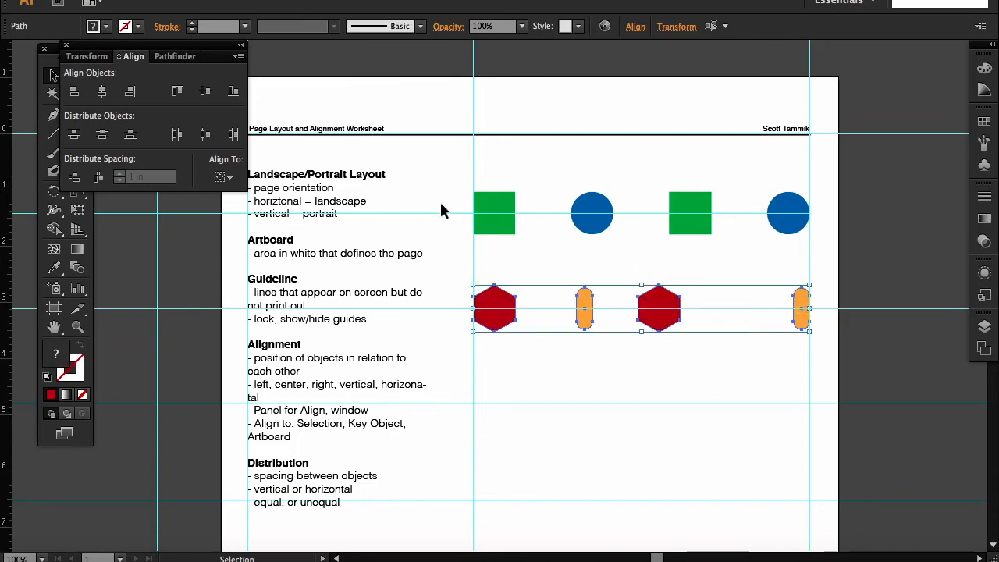
left_click(205, 135)
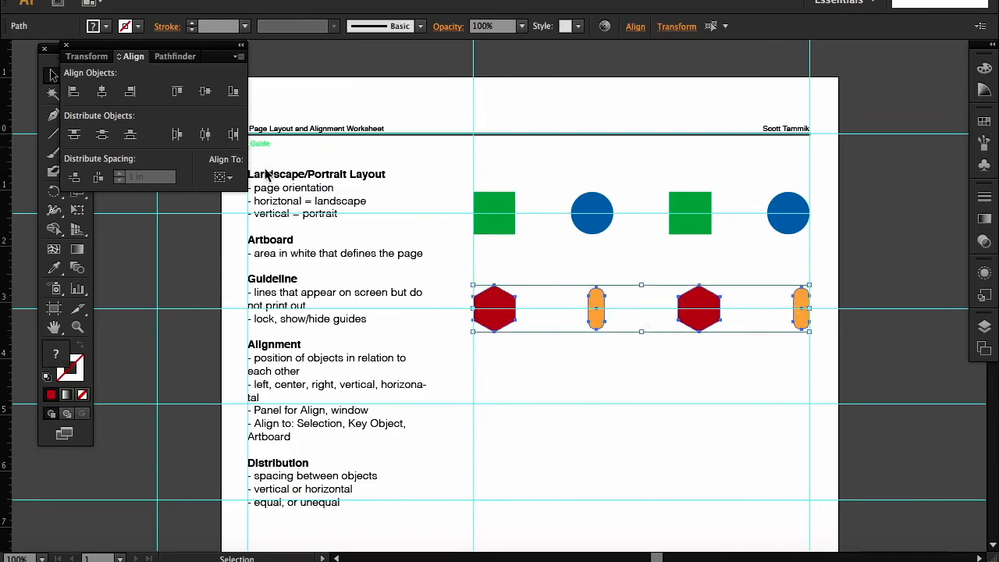
left_click(564, 374)
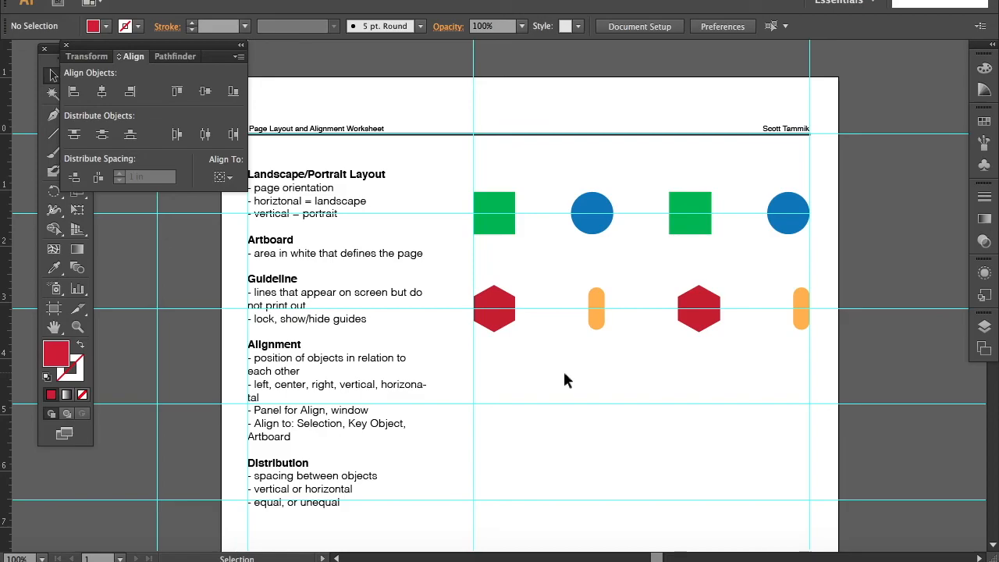
Step: Try a Horizontal Align Center of the rightmost blue circle and orange shape with the orange shape as key object
left_click(800, 297)
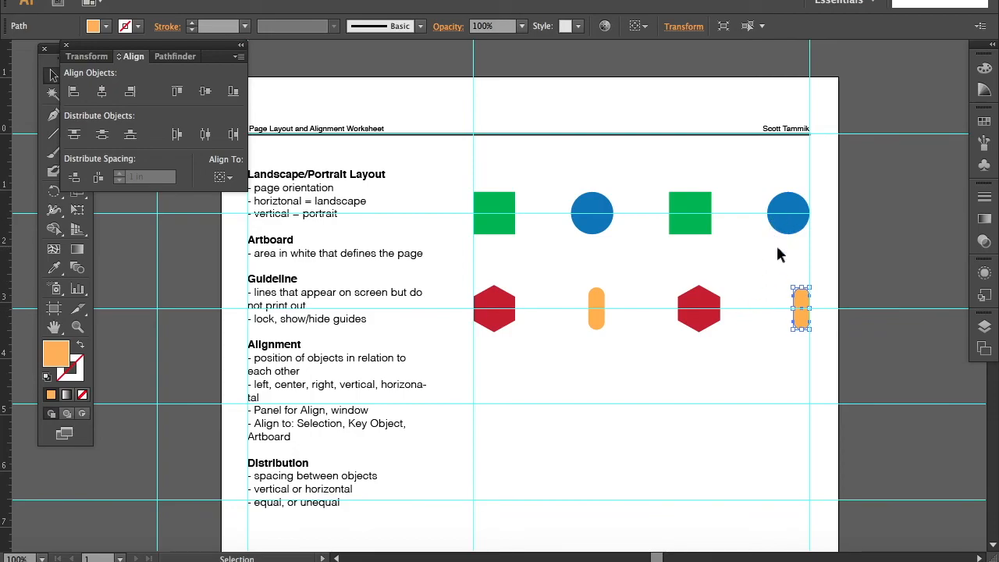
left_click(787, 213)
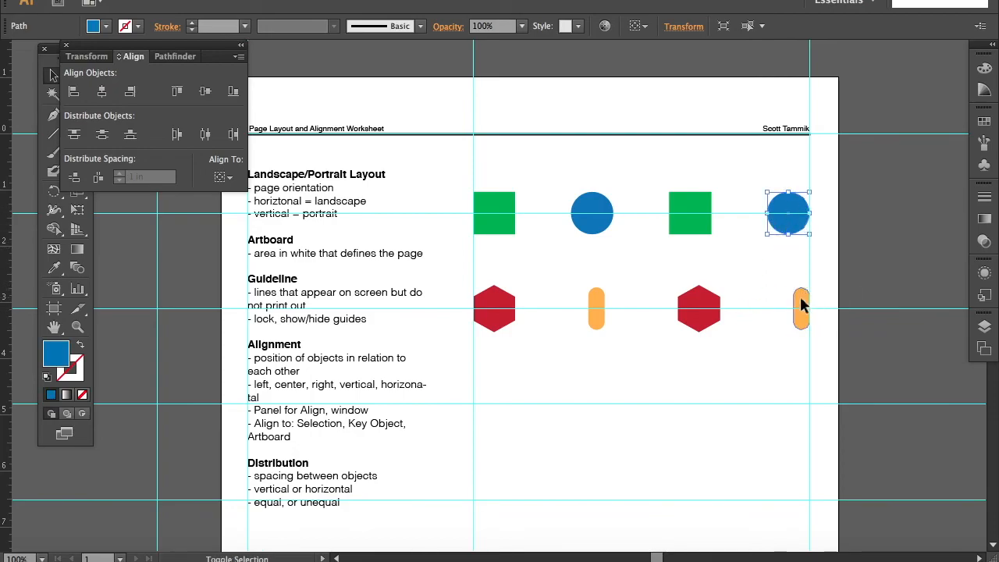
left_click(802, 304, "shift")
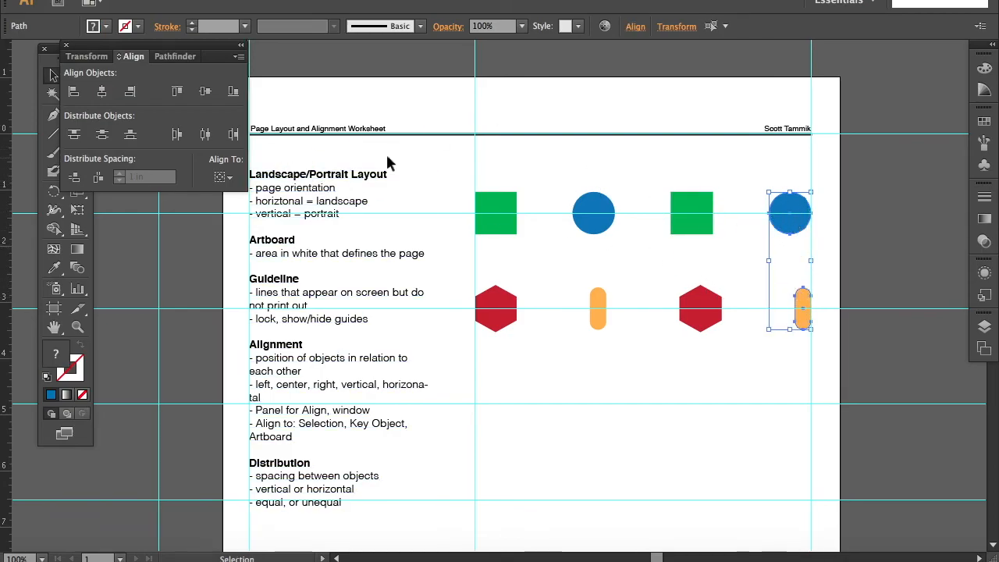
left_click(226, 177)
left_click(262, 212)
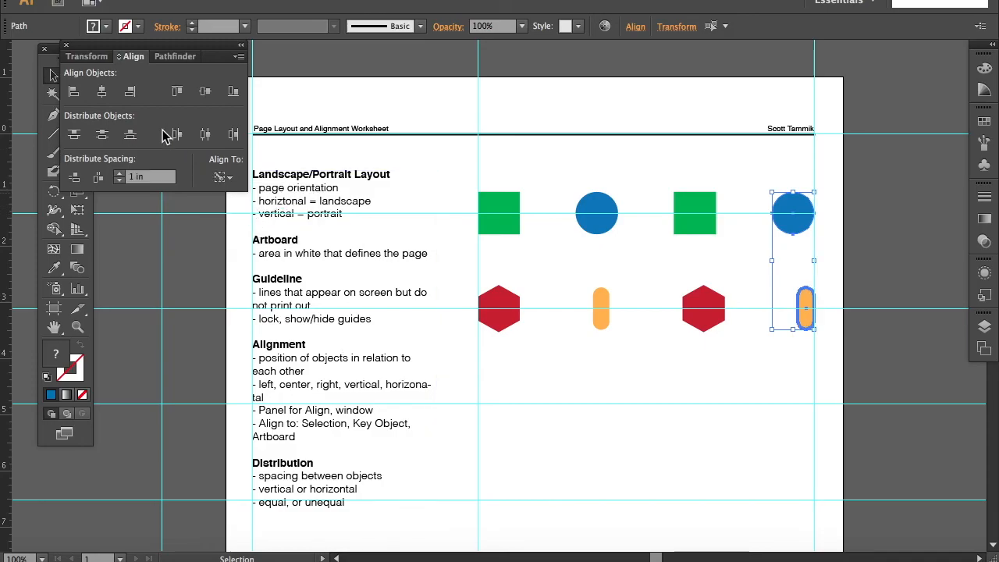
left_click(105, 93)
key("ctrl+z")
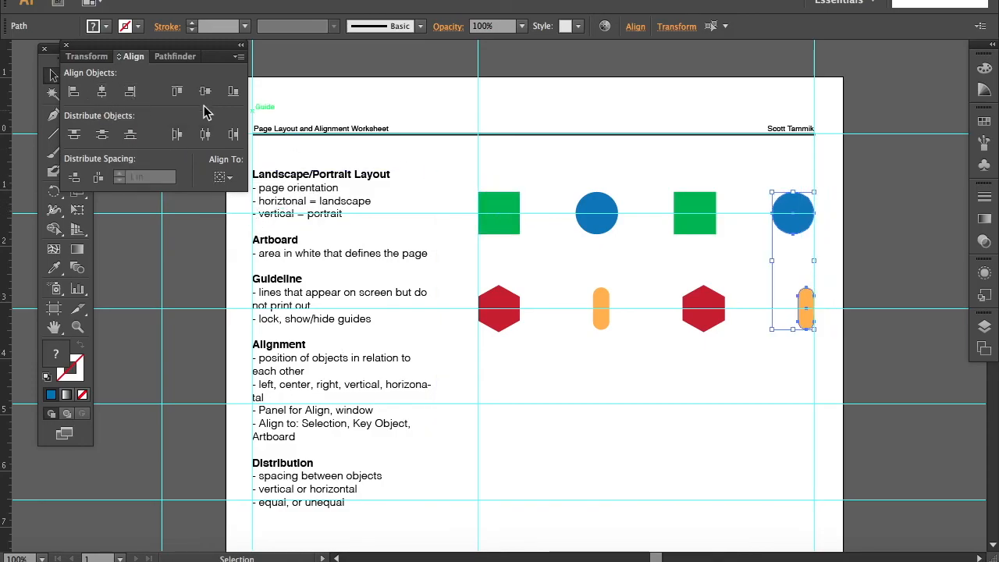
Step: Center the rightmost orange shape horizontally under the rightmost blue circle, using the circle as the key object
left_click(224, 177)
left_click(254, 197)
left_click(787, 203)
left_click(102, 92)
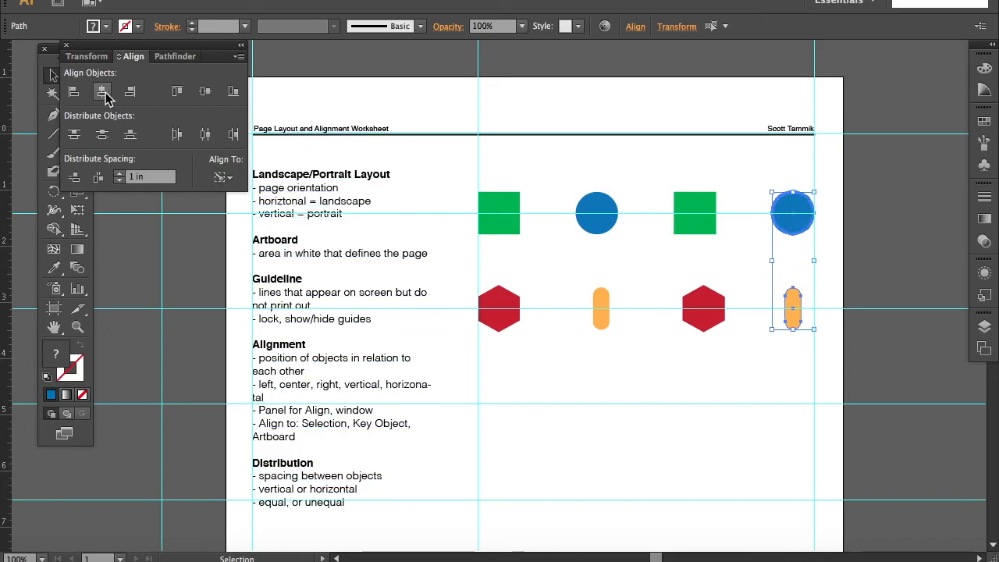
left_click(771, 273)
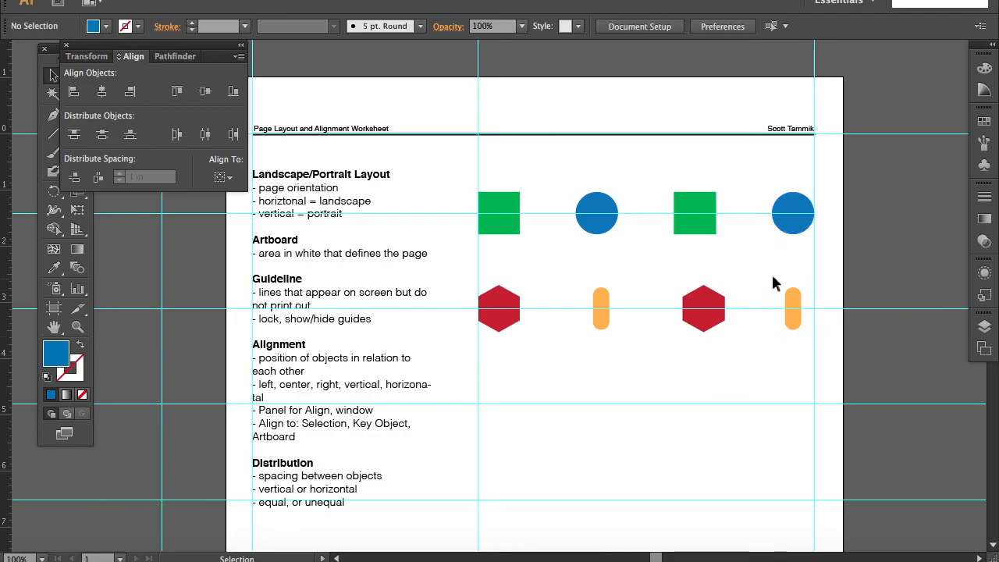
Step: Redistribute the second-row shapes by their horizontal centers within the selection to match the row above
left_click_drag(800, 271, 499, 304)
left_click(222, 177)
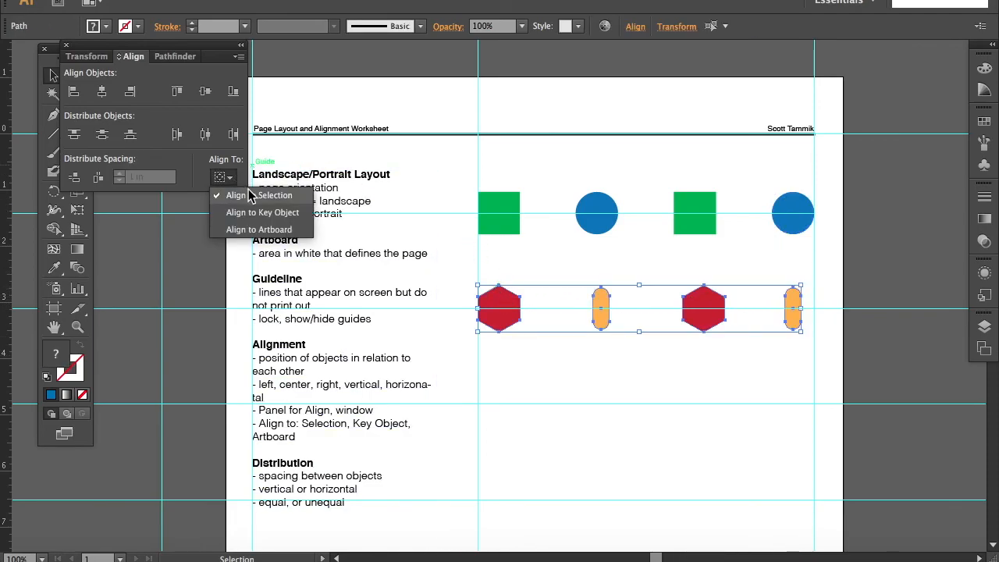
left_click(248, 194)
left_click(205, 138)
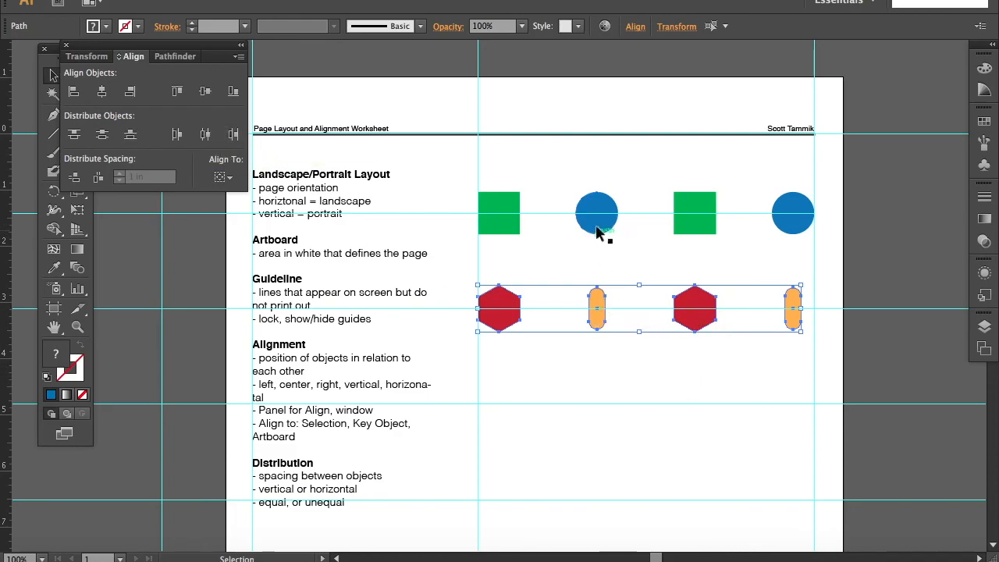
left_click(654, 371)
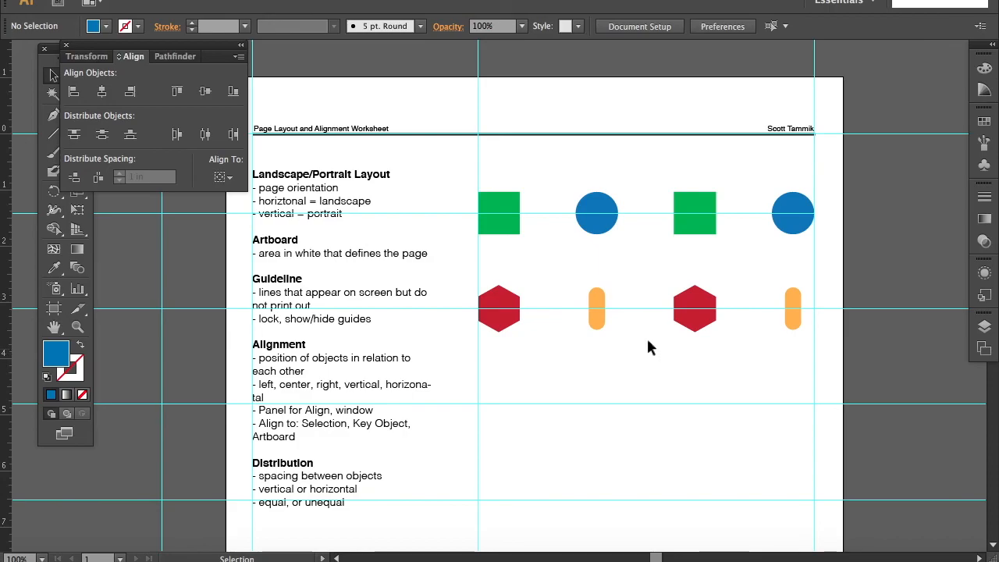
key("a")
scroll(640, 394, "down", 1)
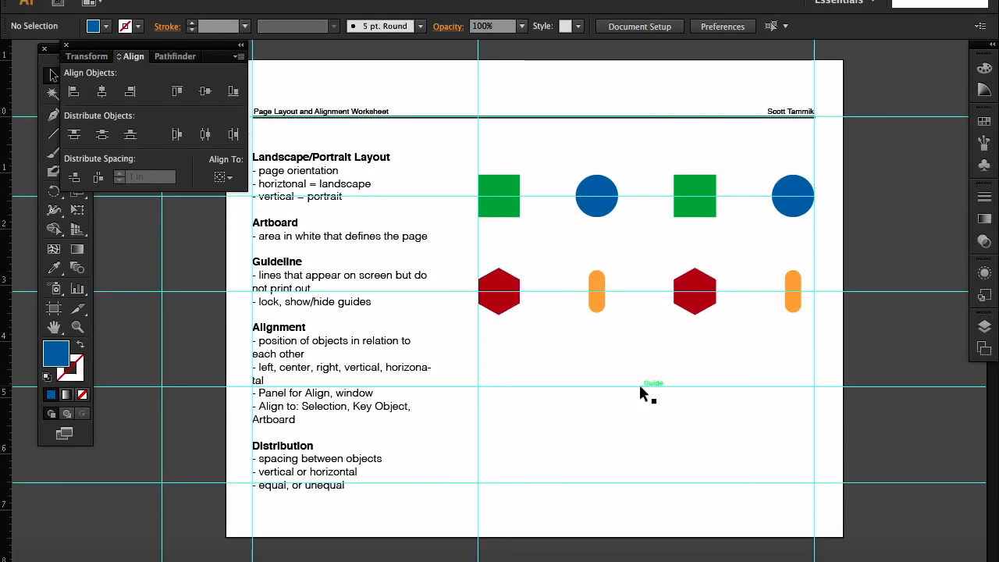